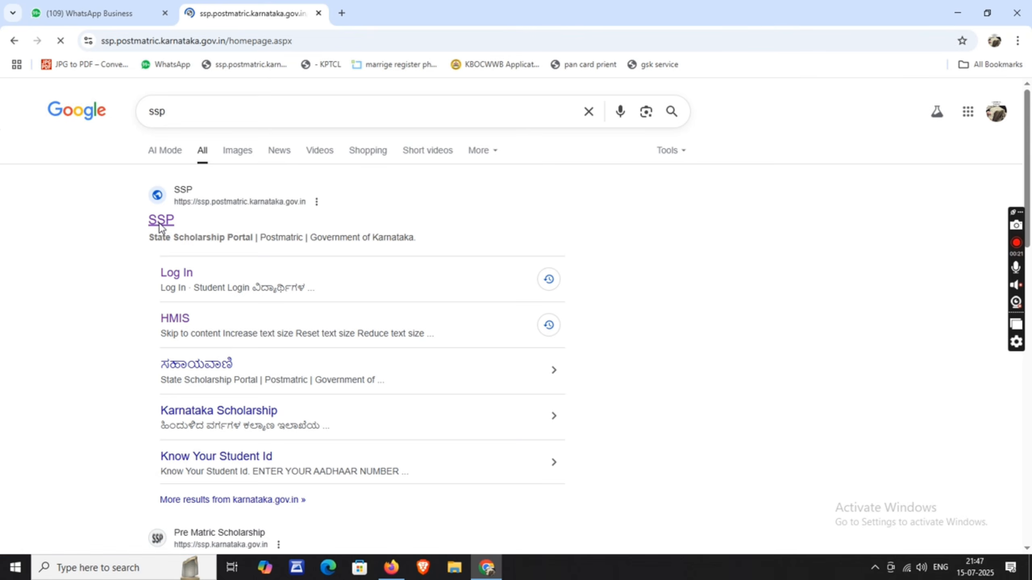
- Scroll down the State Scholarship Portal homepage to its account and application options
scroll(337, 258, down, 1)
- Start a new SSP student account from the first blue create-account box
scroll(337, 258, down, 3)
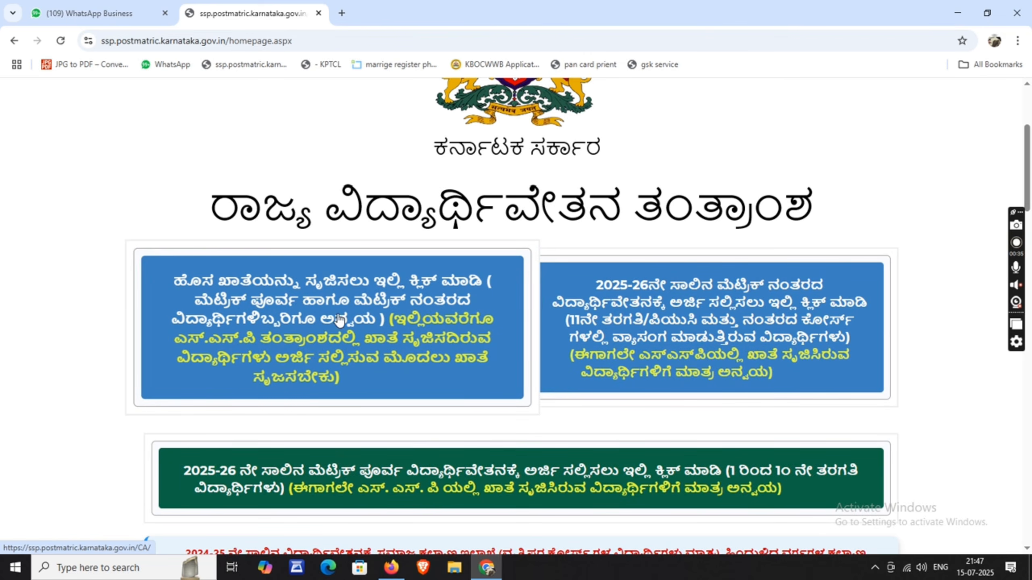
click(269, 319)
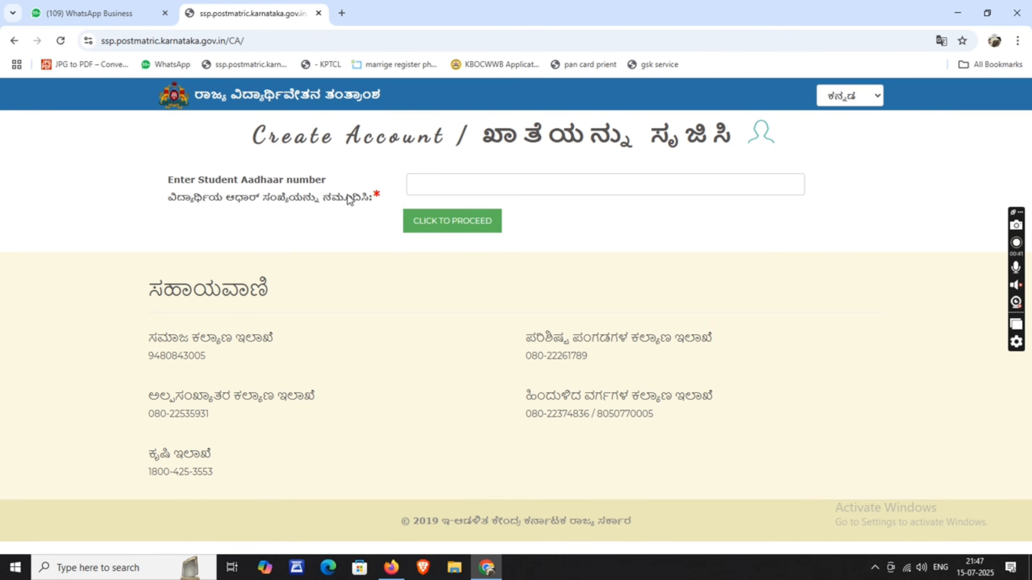
- Enter the student's 12-digit Aadhaar number in the Aadhaar field
click(450, 183)
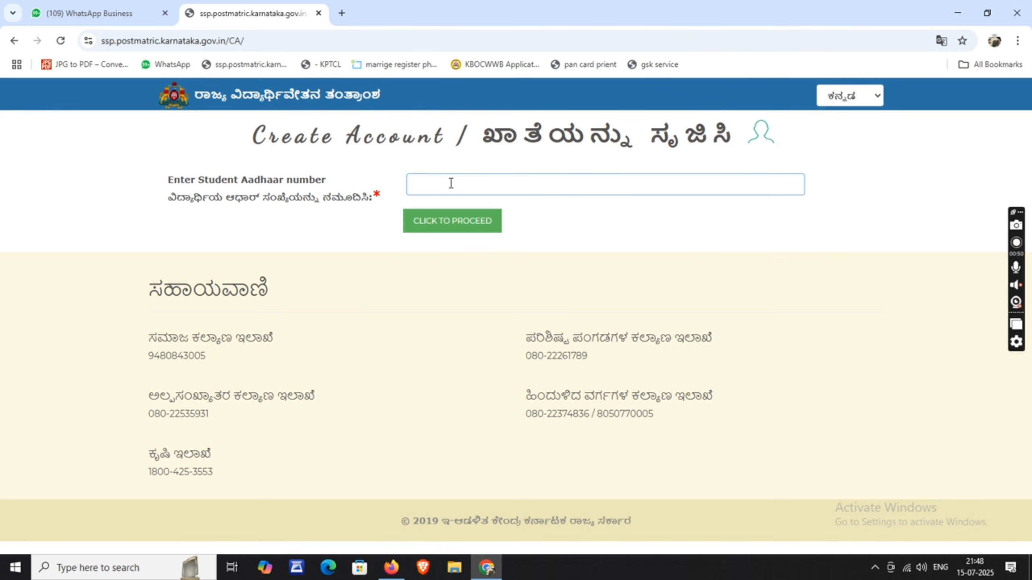
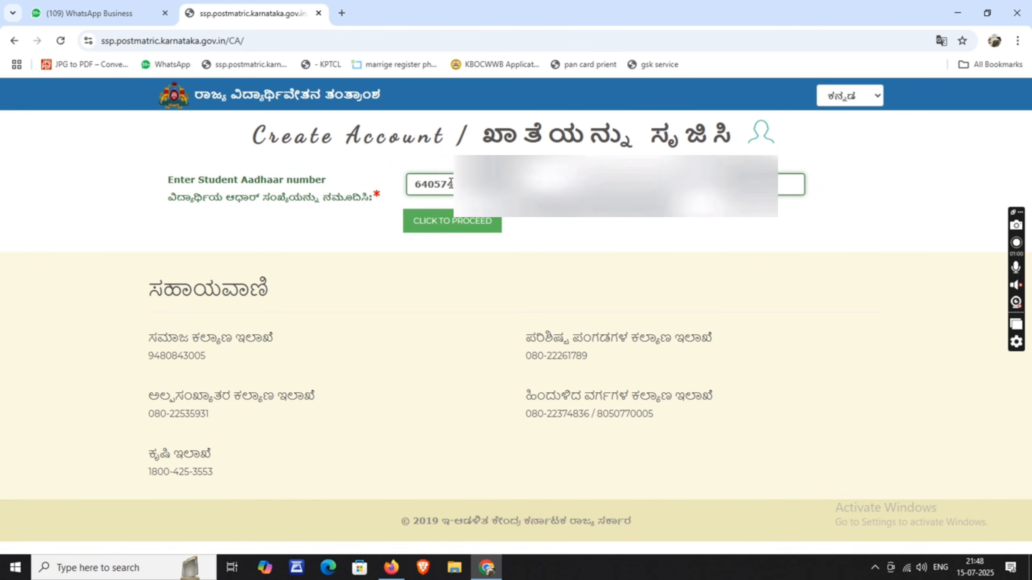
- Submit the Aadhaar number, find the student already registered, and return to search
click(464, 220)
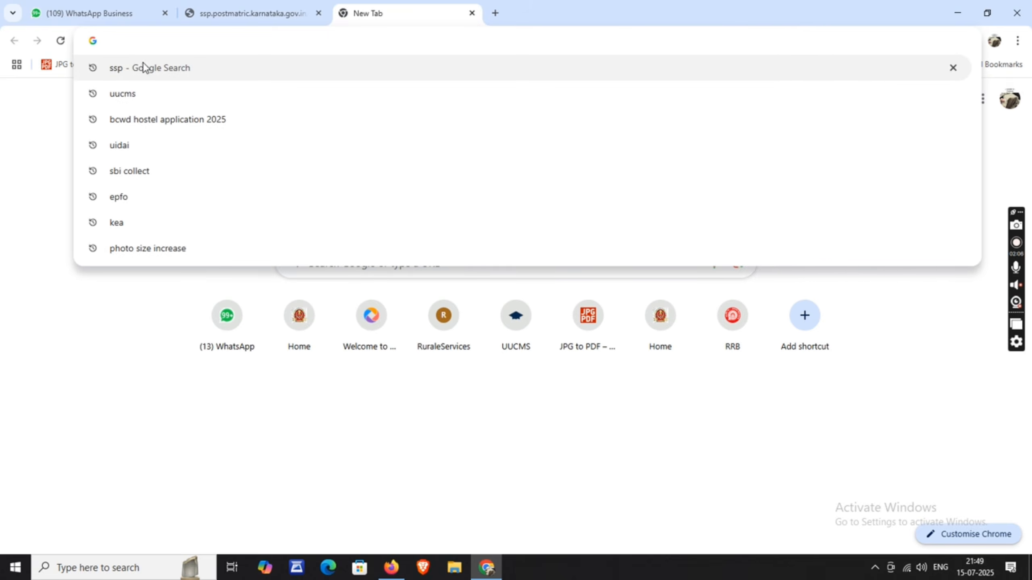
click(143, 68)
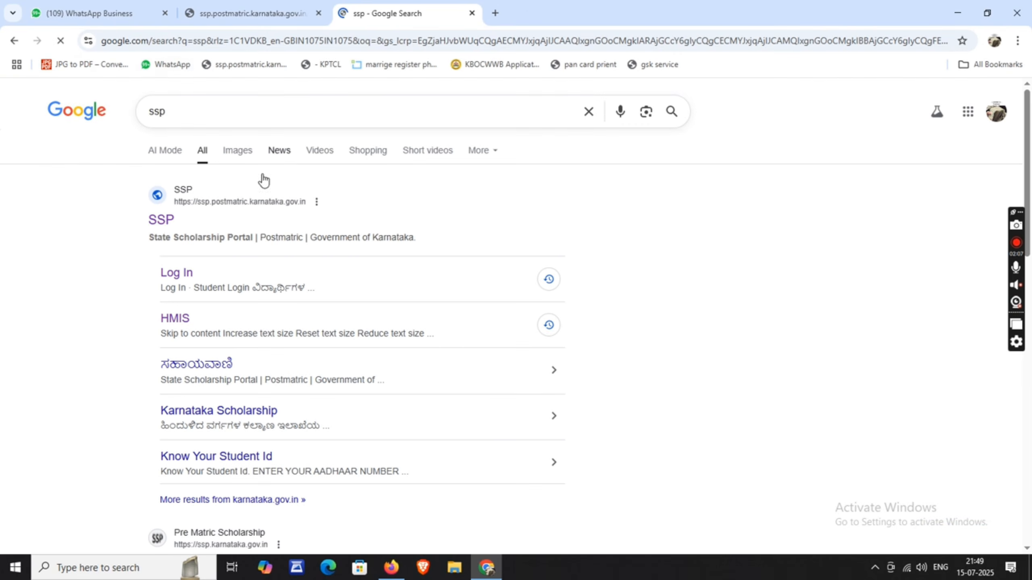
- From the SSP homepage, go to the 2025-26 post-matric application login page
click(159, 221)
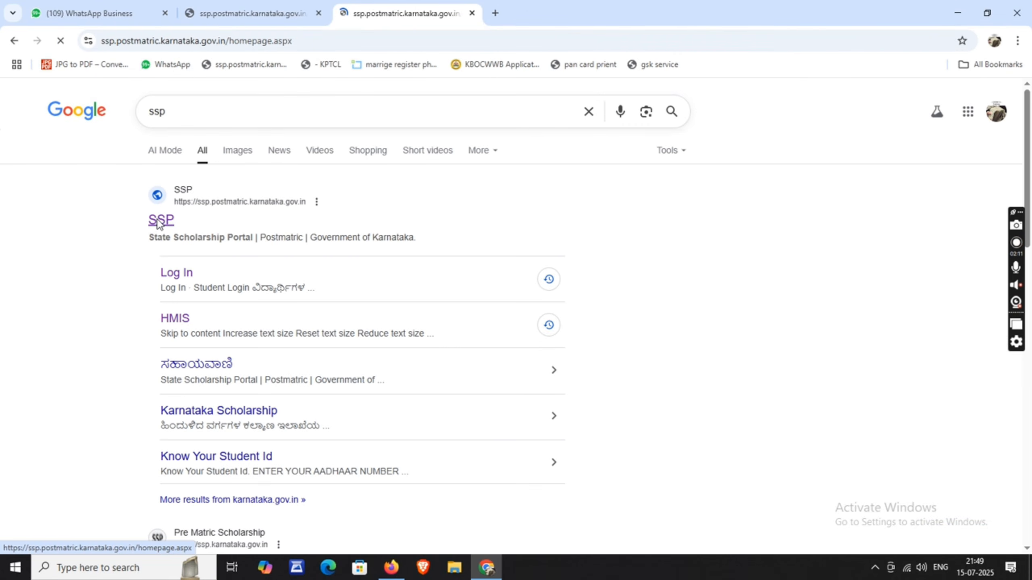
scroll(158, 224, down, 5)
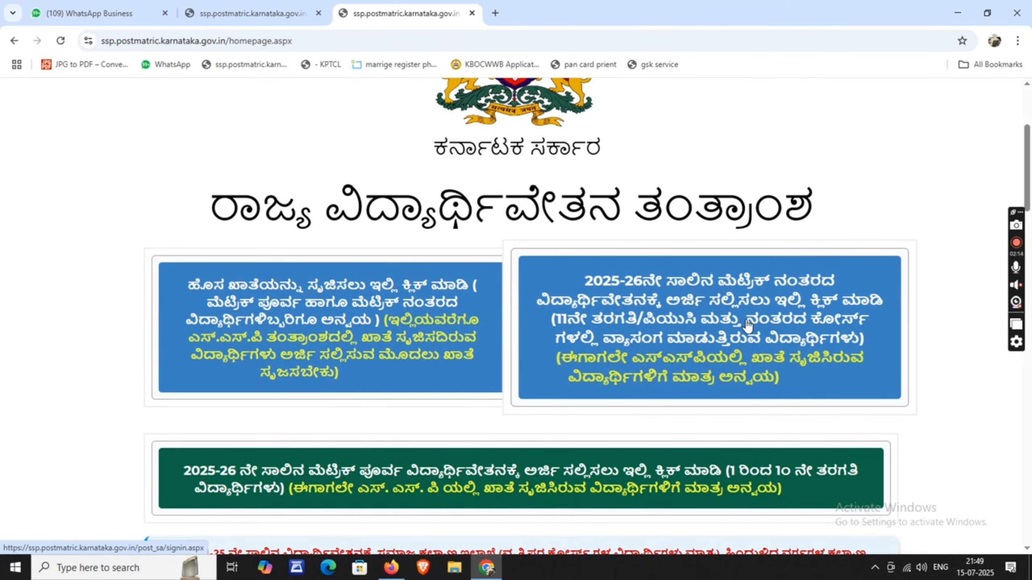
click(747, 326)
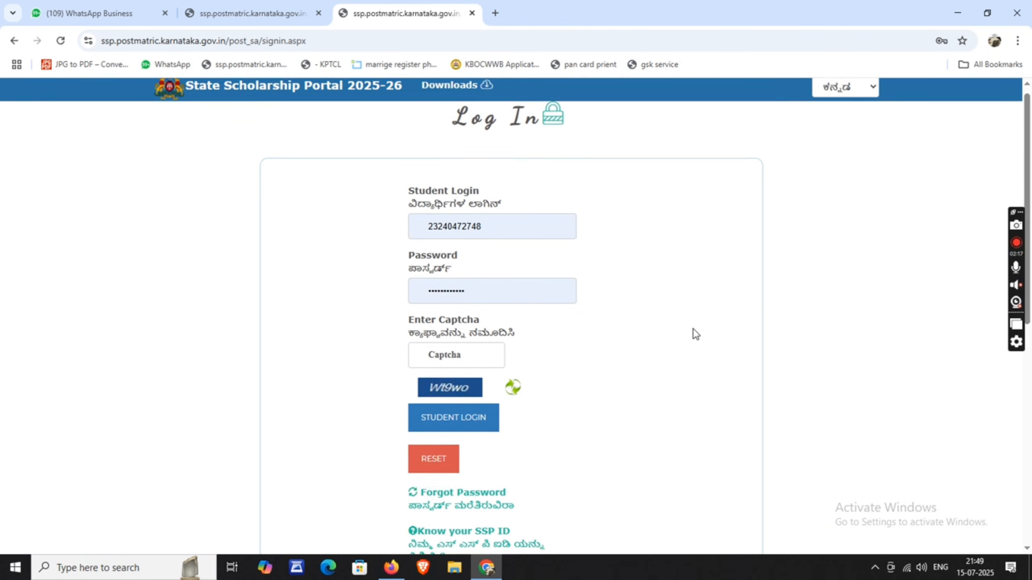
scroll(694, 329, down, 6)
scroll(642, 324, up, 2)
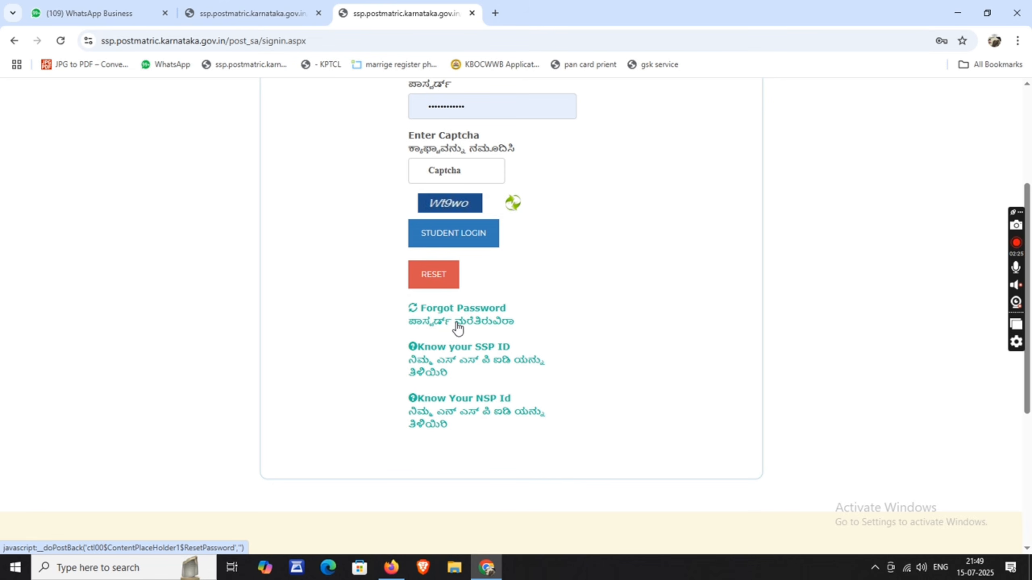
- Go to Forgot Password for the student login and dismiss Chrome's saved-password list
click(478, 311)
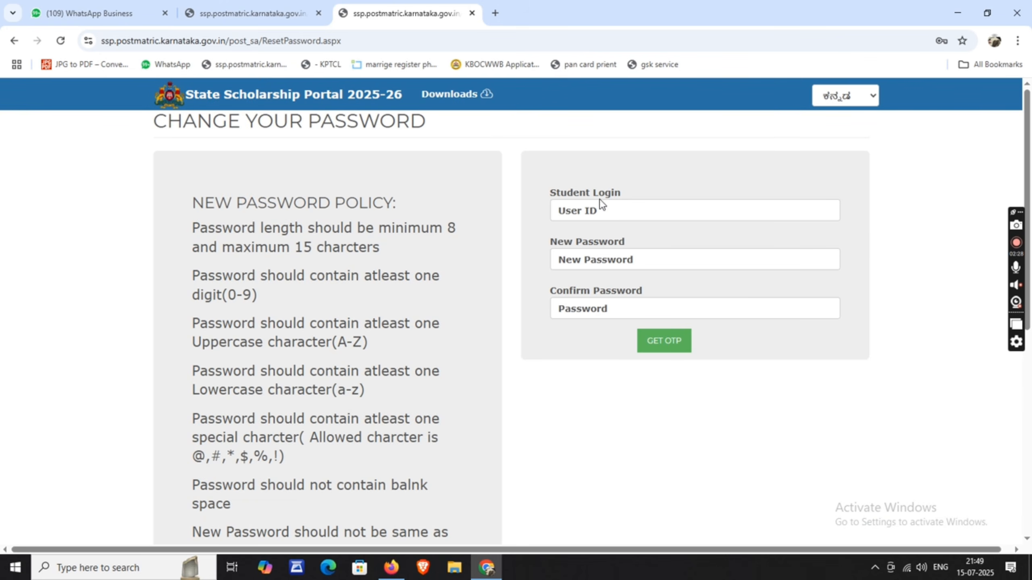
click(601, 206)
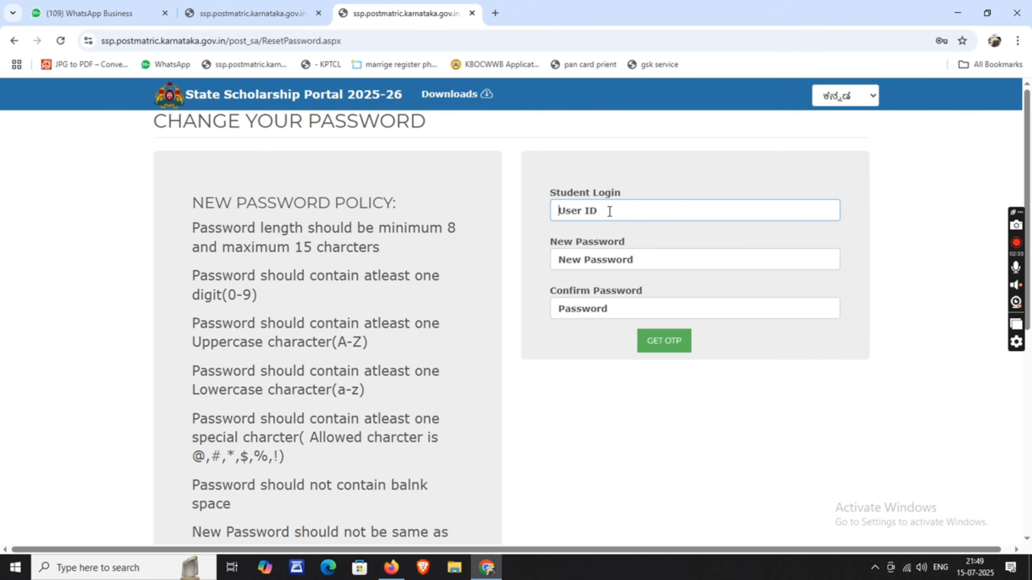
click(580, 268)
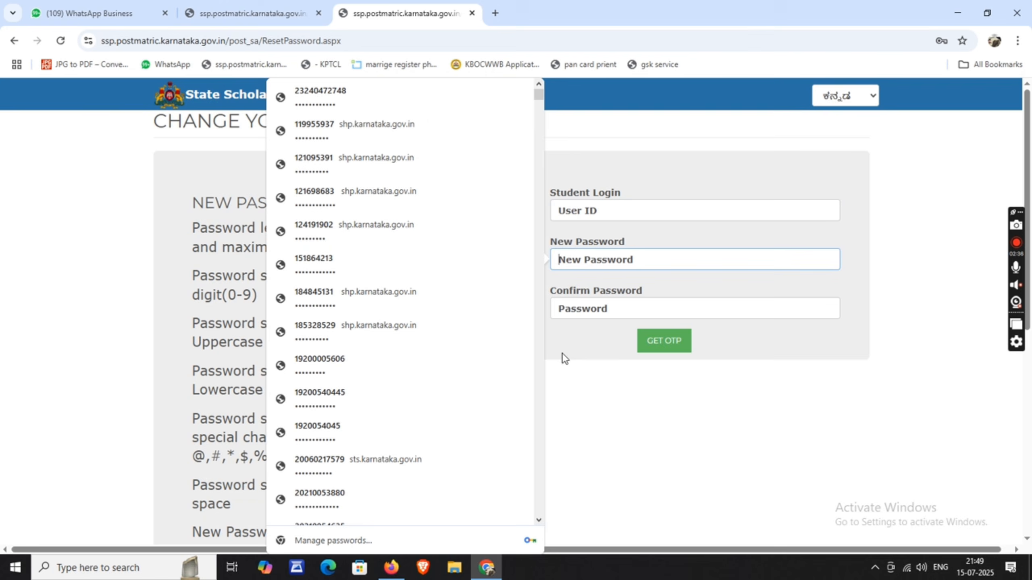
click(585, 278)
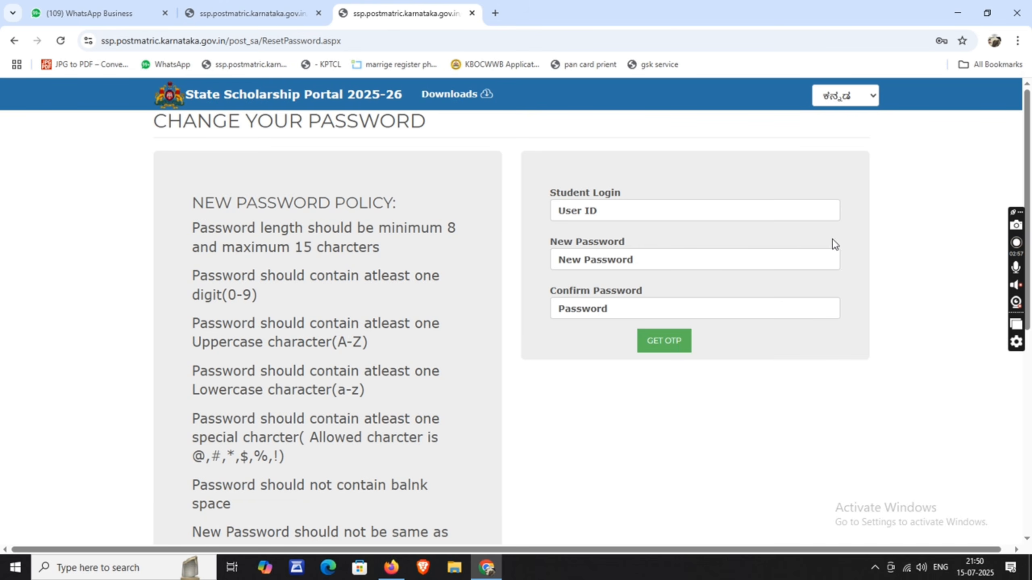
- Search Google for 'bcwd hostel application' in a new tab
click(496, 13)
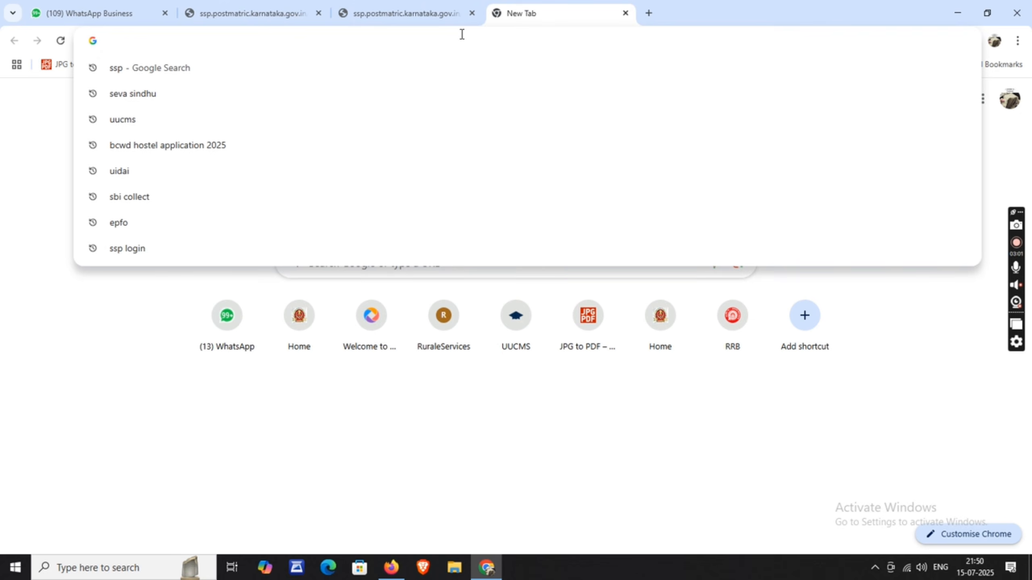
text(bcwd)
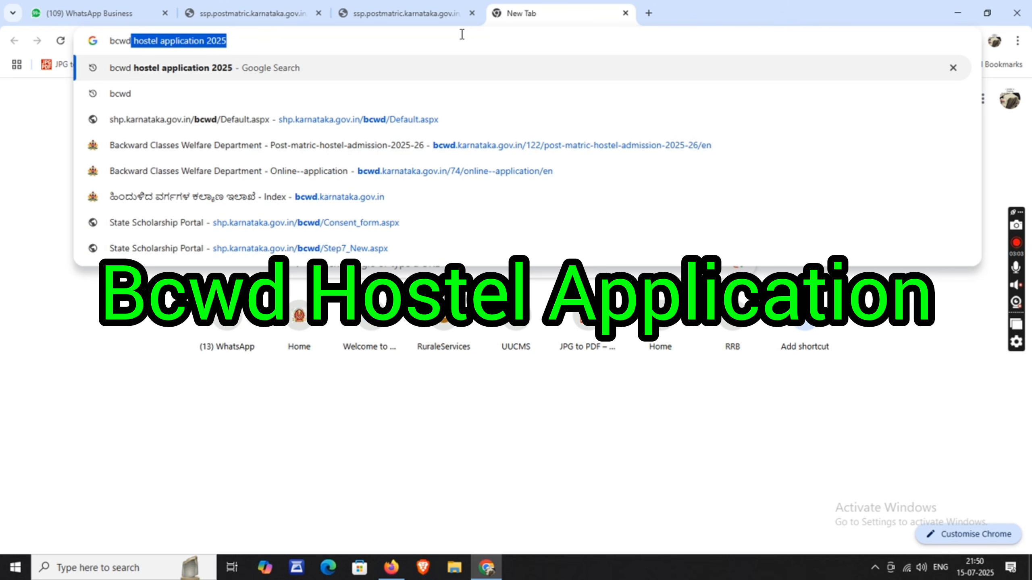
text( hostel)
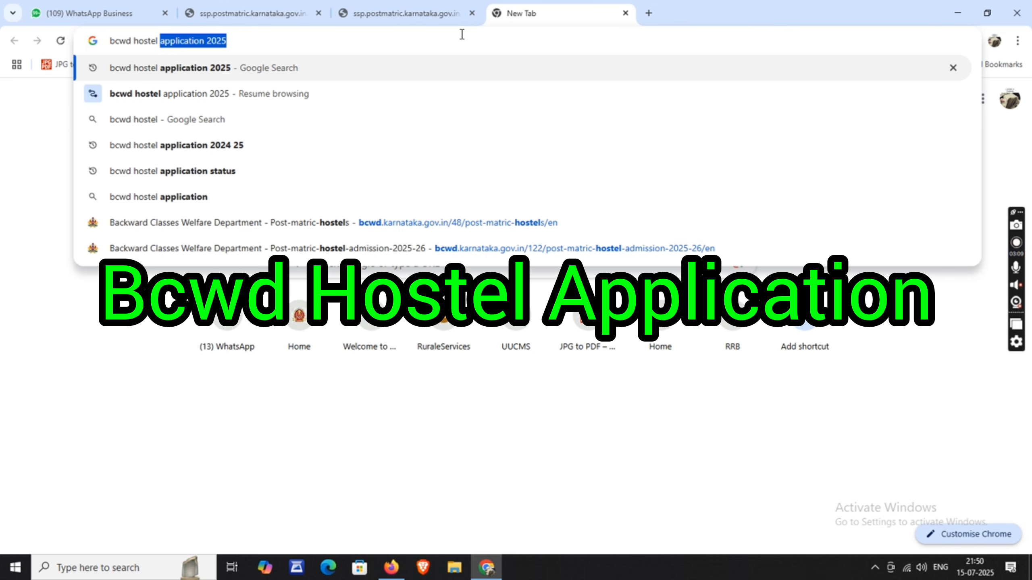
text( applicat)
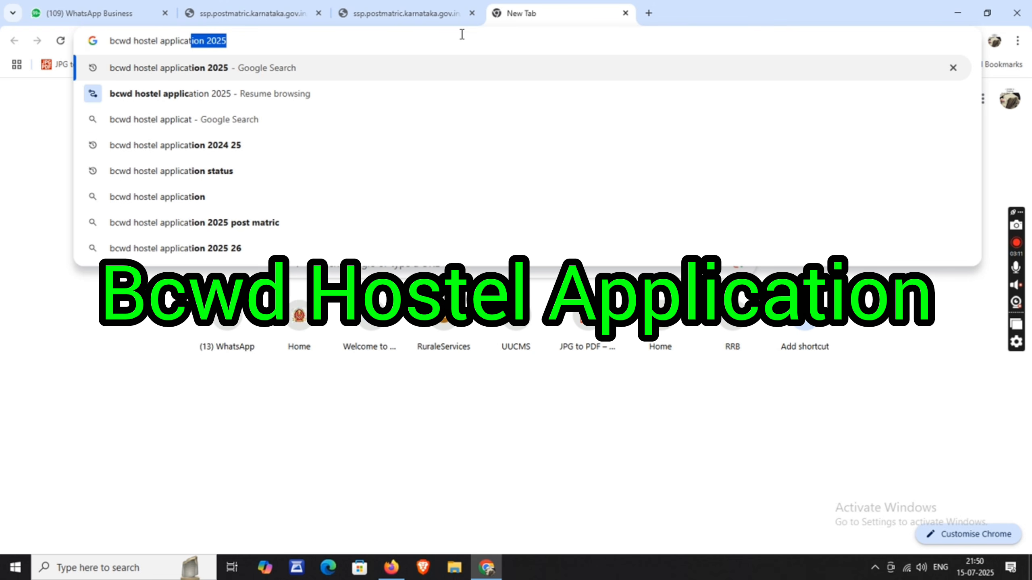
text(ion)
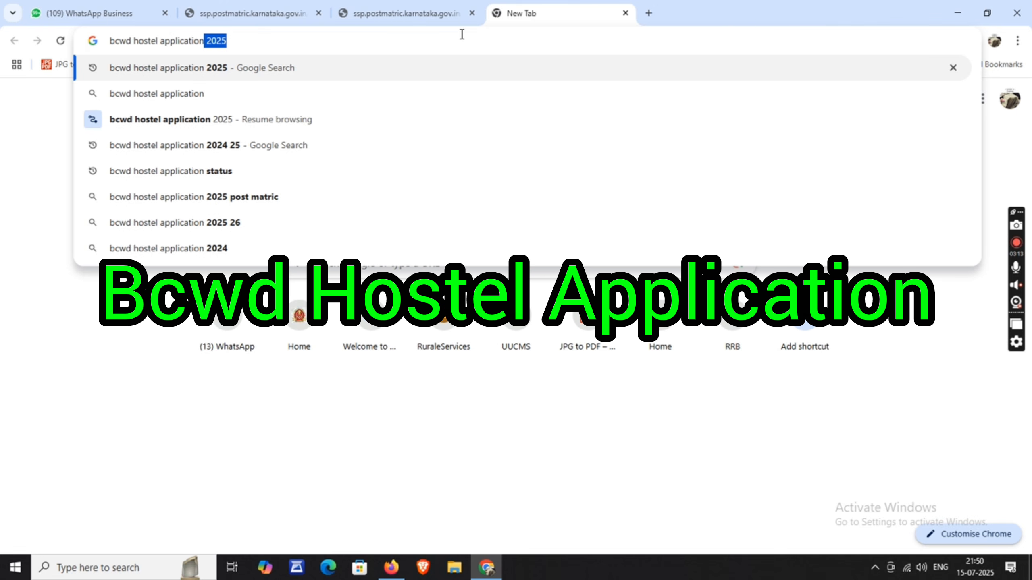
click(214, 98)
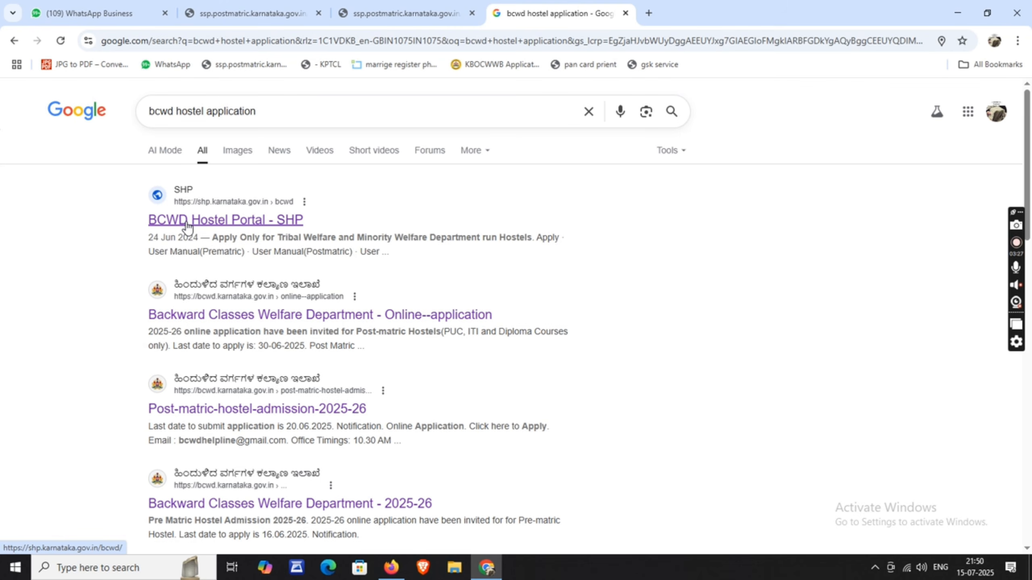
- Open the BCWD Hostel Portal and apply under the Post Matric hostel card
click(187, 226)
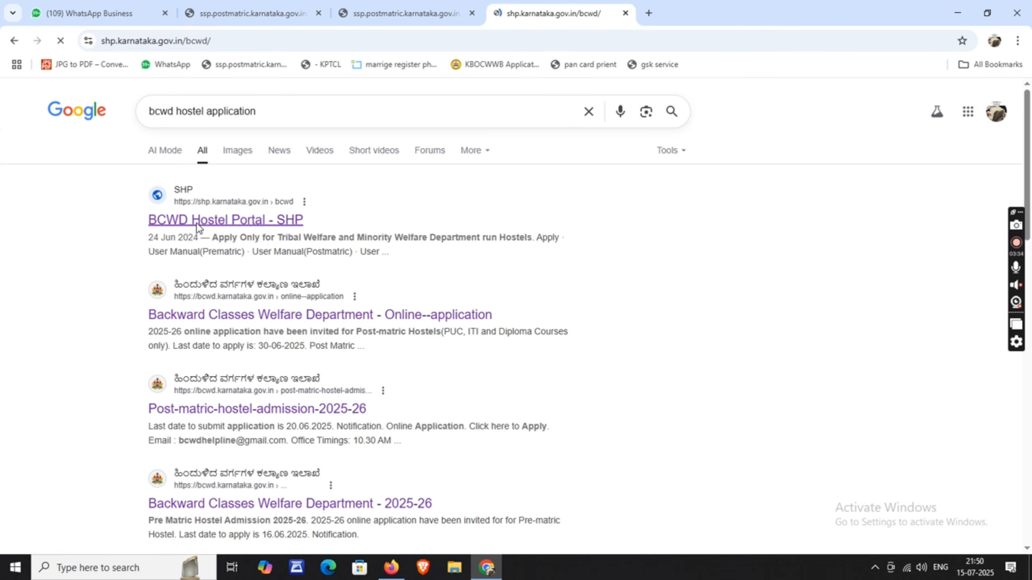
scroll(198, 229, down, 4)
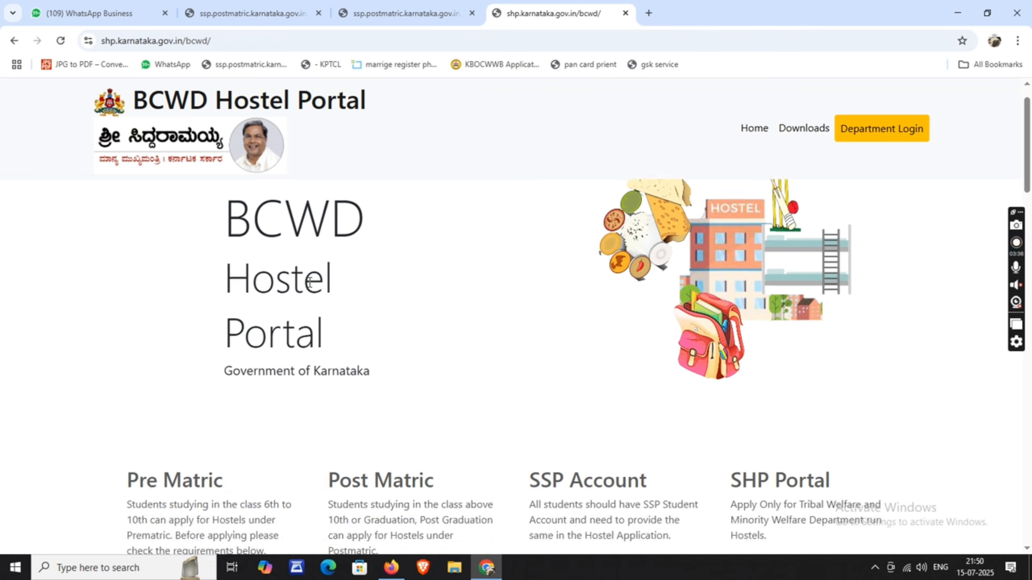
scroll(382, 340, up, 1)
scroll(378, 340, down, 3)
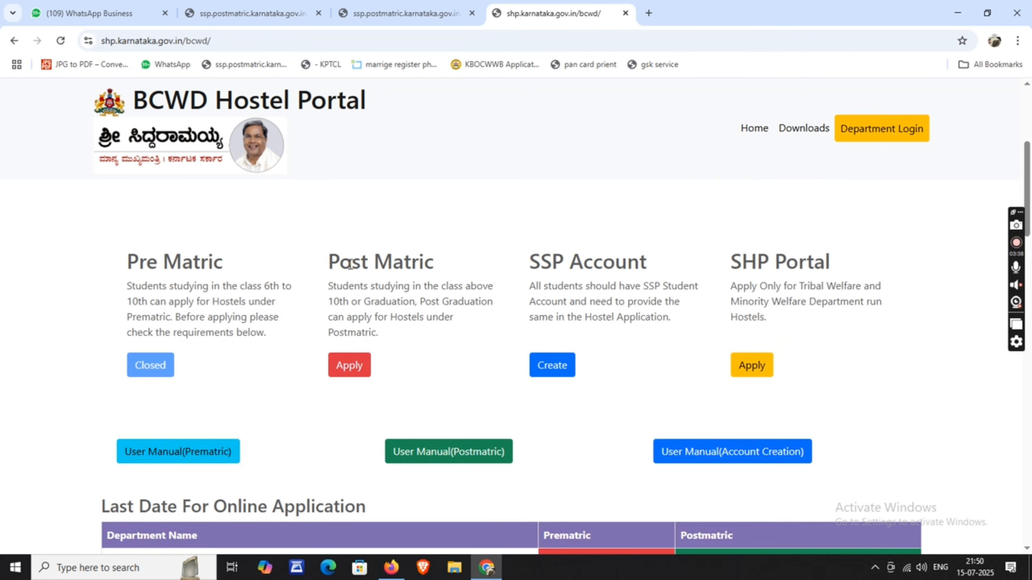
drag(328, 263, 433, 272)
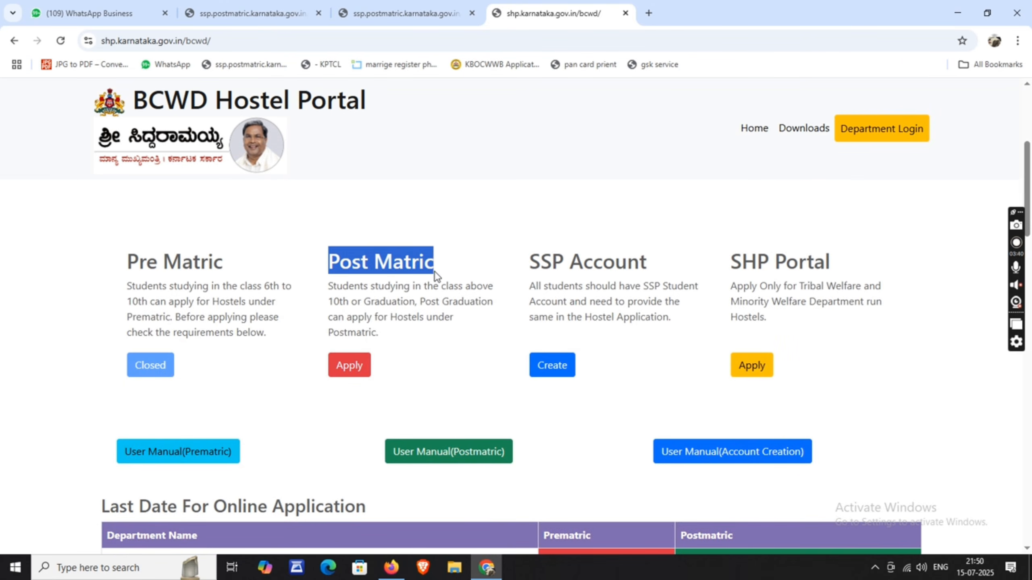
click(424, 364)
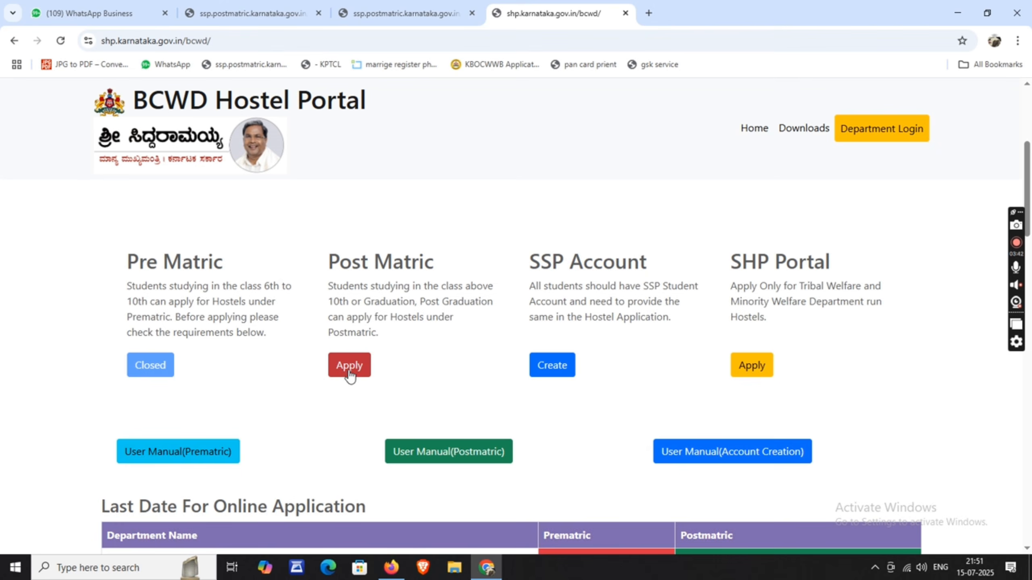
scroll(348, 370, down, 1)
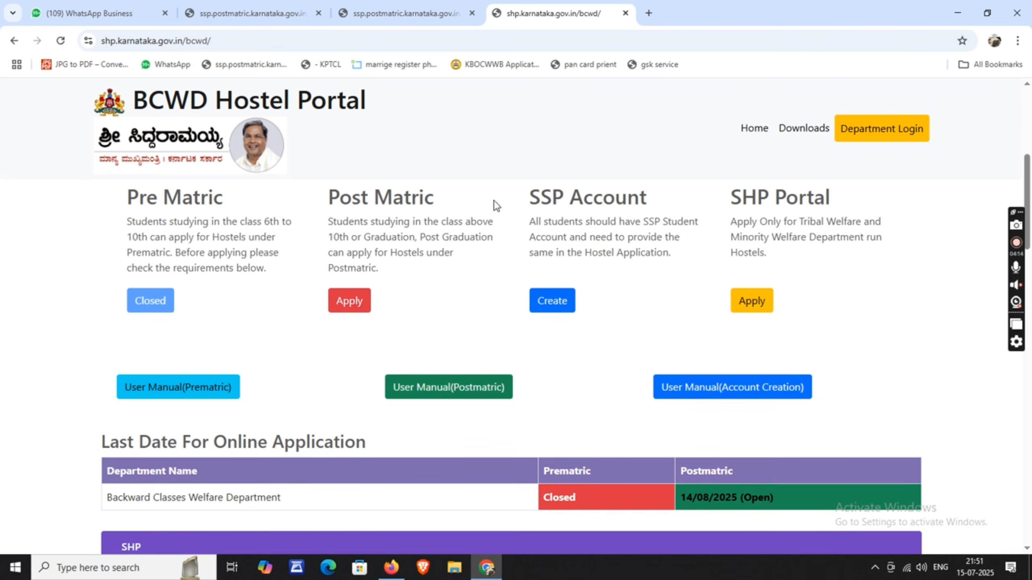
click(352, 308)
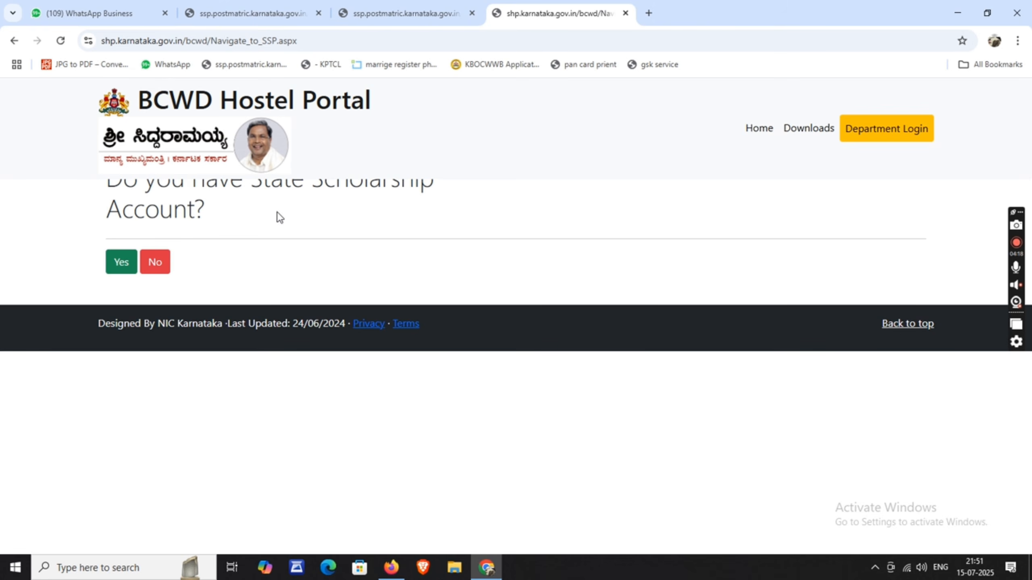
- Answer Yes to having a State Scholarship account and sign in with the saved login
click(118, 268)
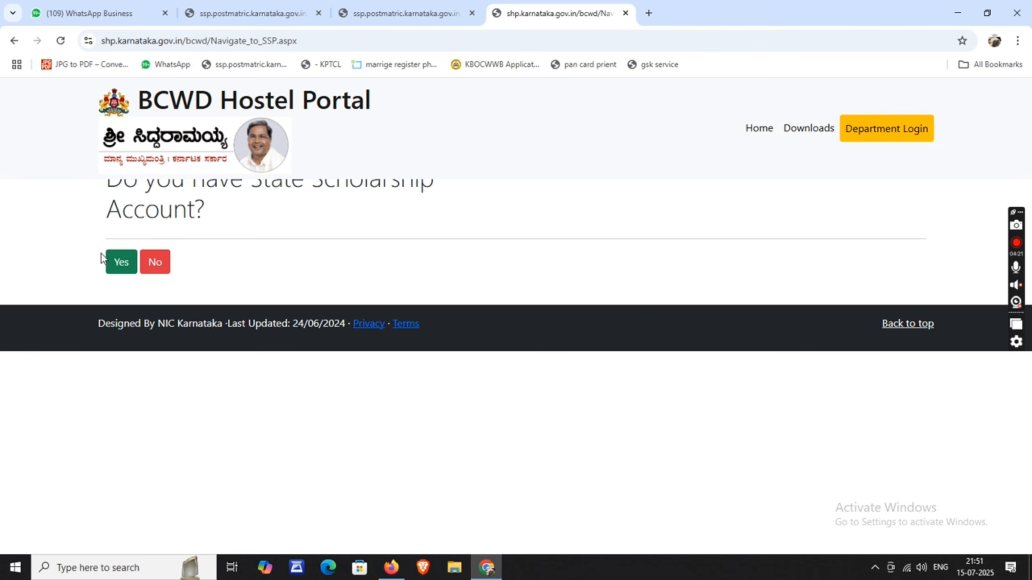
click(118, 264)
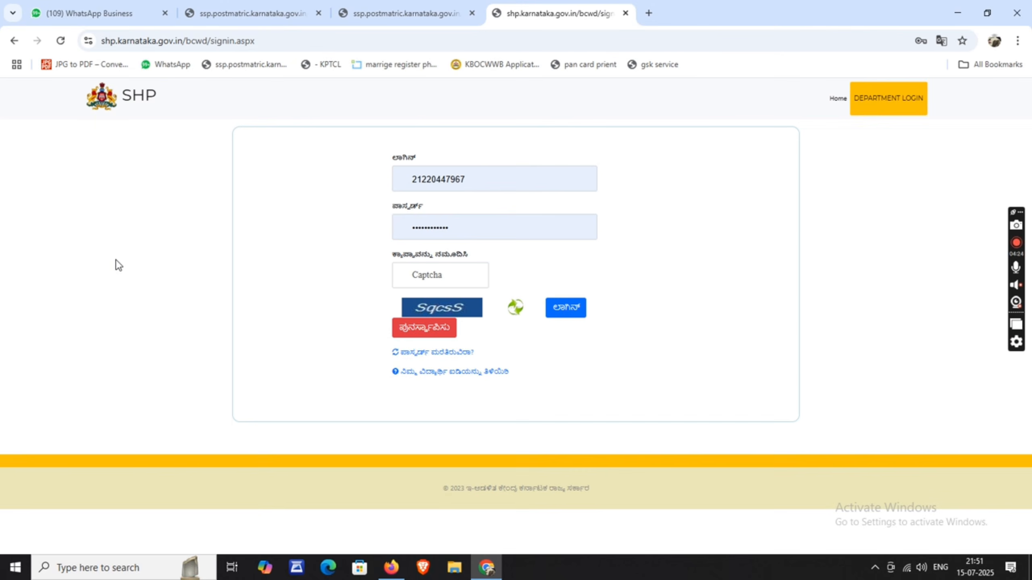
click(523, 176)
key(ctrl+a)
key(BackSpace)
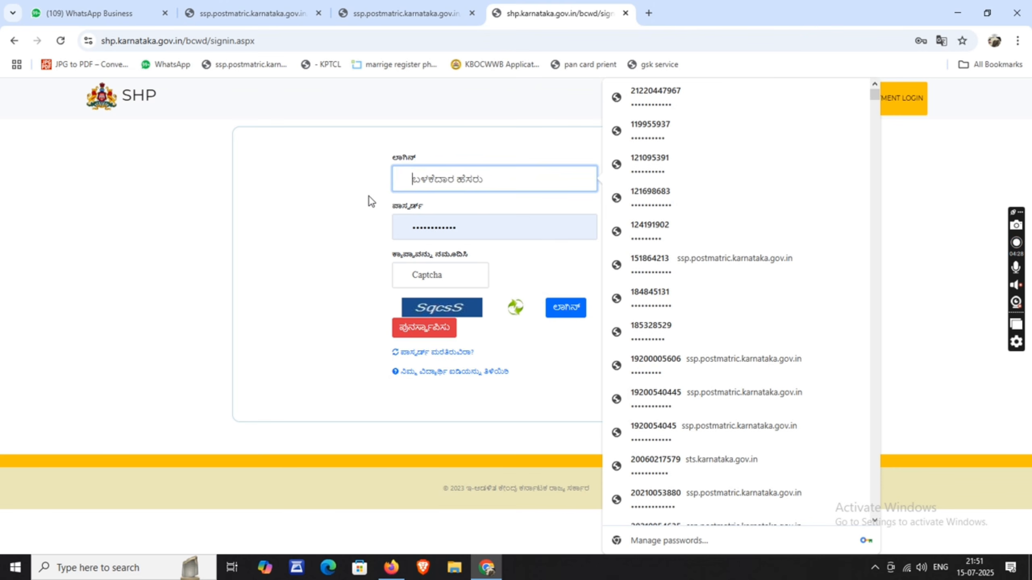
click(368, 195)
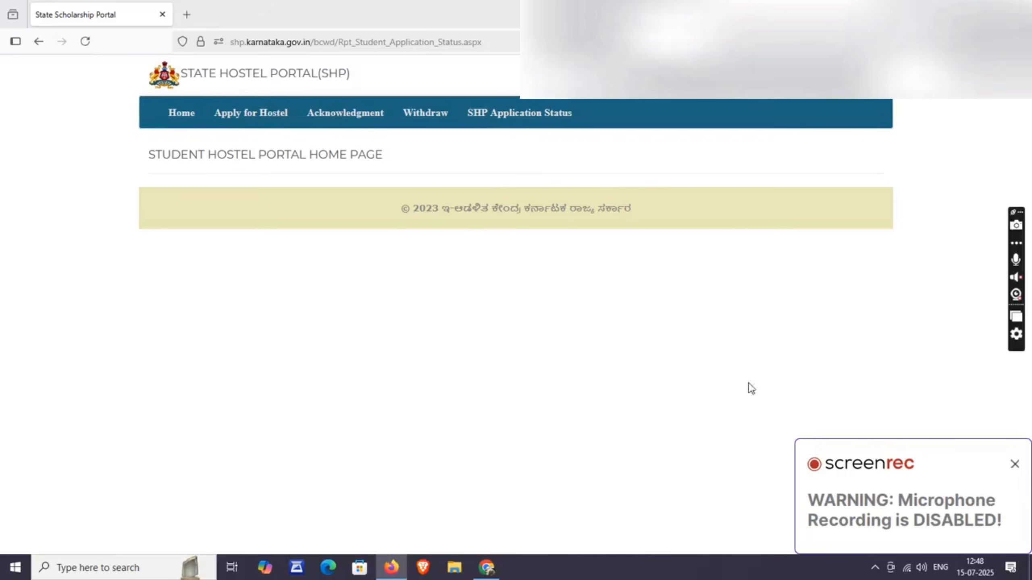
- Close the recorder popup and choose Apply for Hostel from the top menu
click(1015, 465)
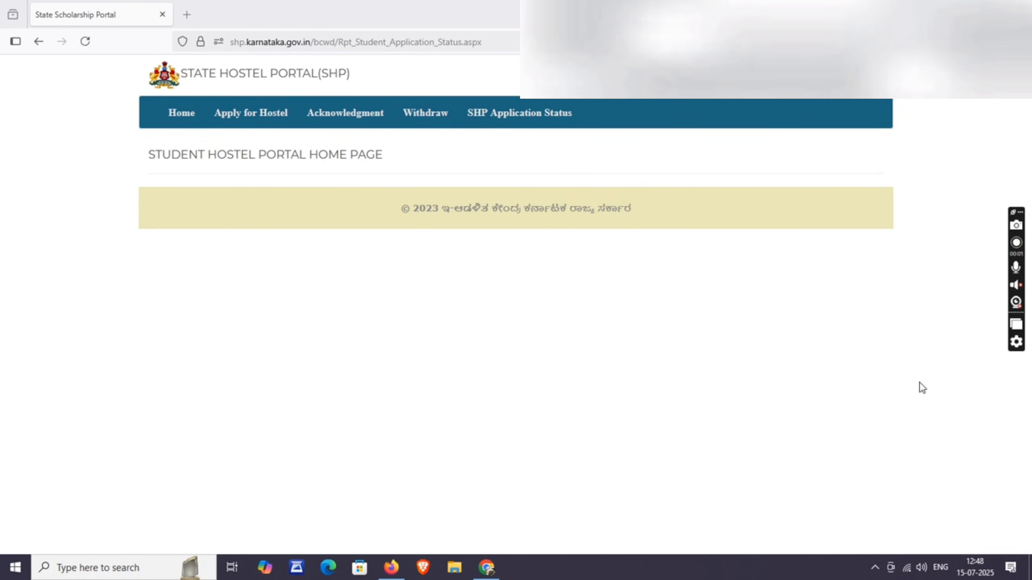
click(248, 119)
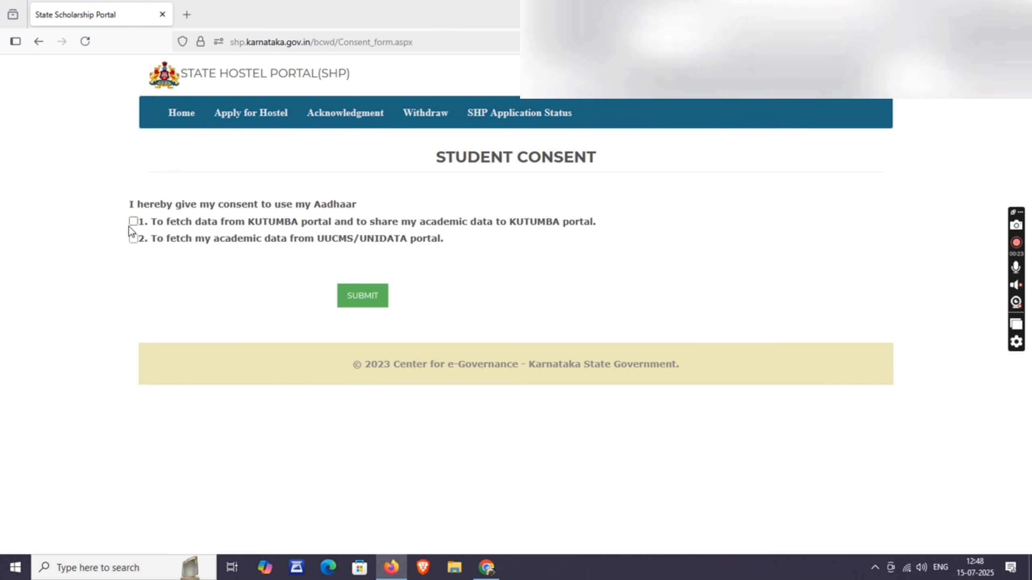
- Give both Aadhaar consents, KUTUMBA data sharing and UUCMS/UNIDATA academic data, and submit them
click(134, 223)
click(133, 237)
click(364, 301)
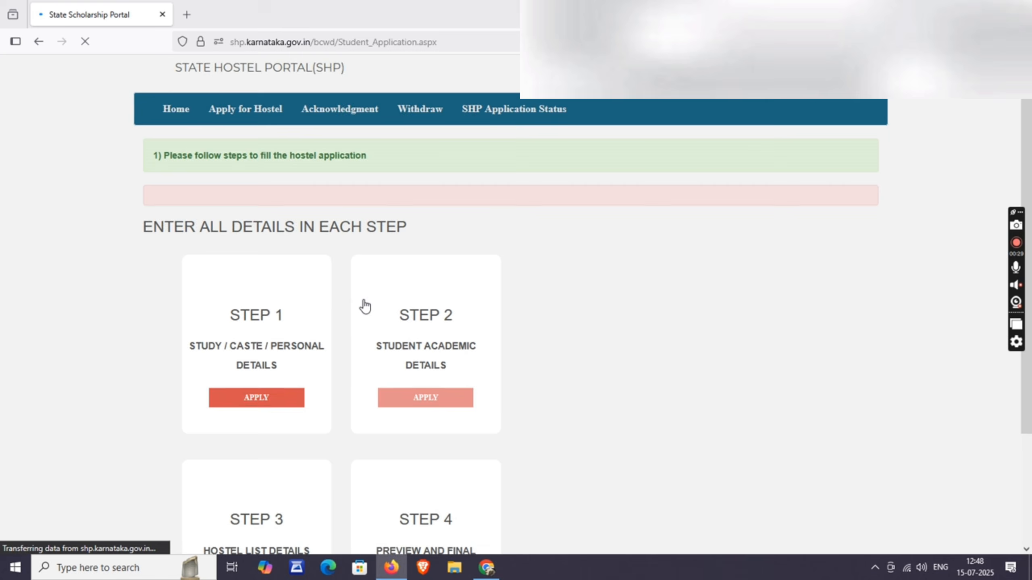
- Review the Step 1–4 cards and start Step 1's study, caste and personal details
scroll(357, 302, down, 3)
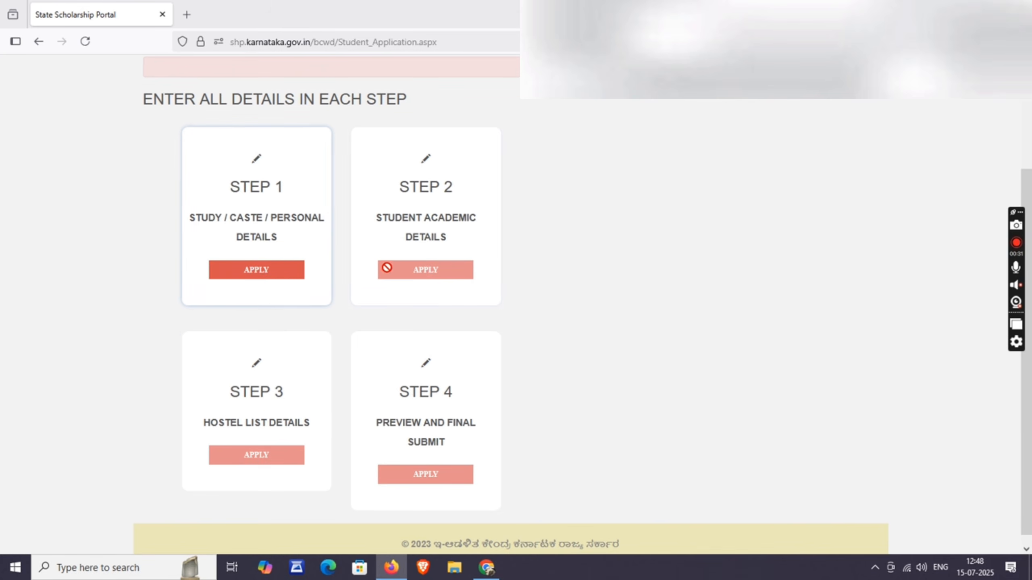
scroll(451, 420, down, 1)
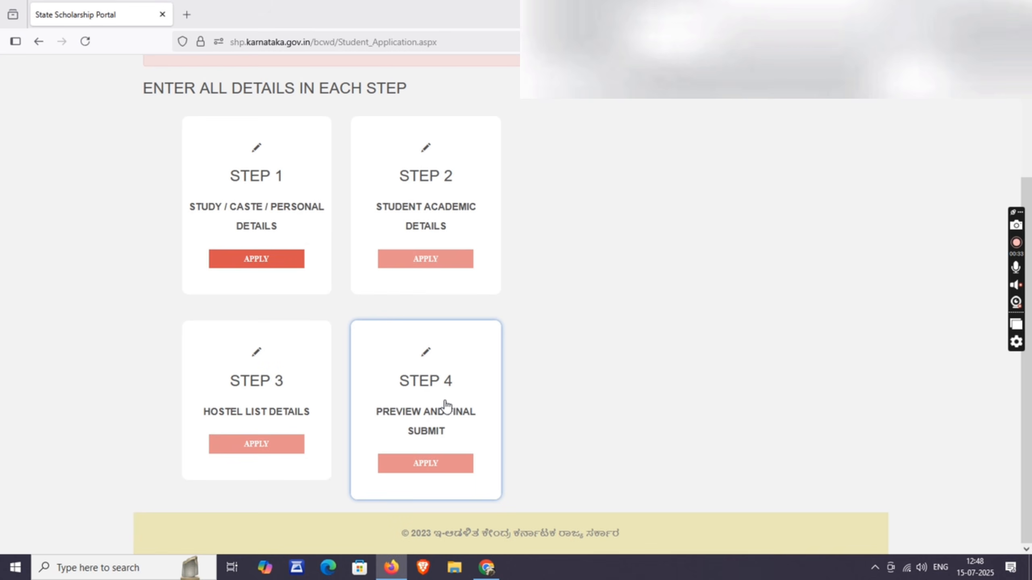
scroll(447, 405, up, 3)
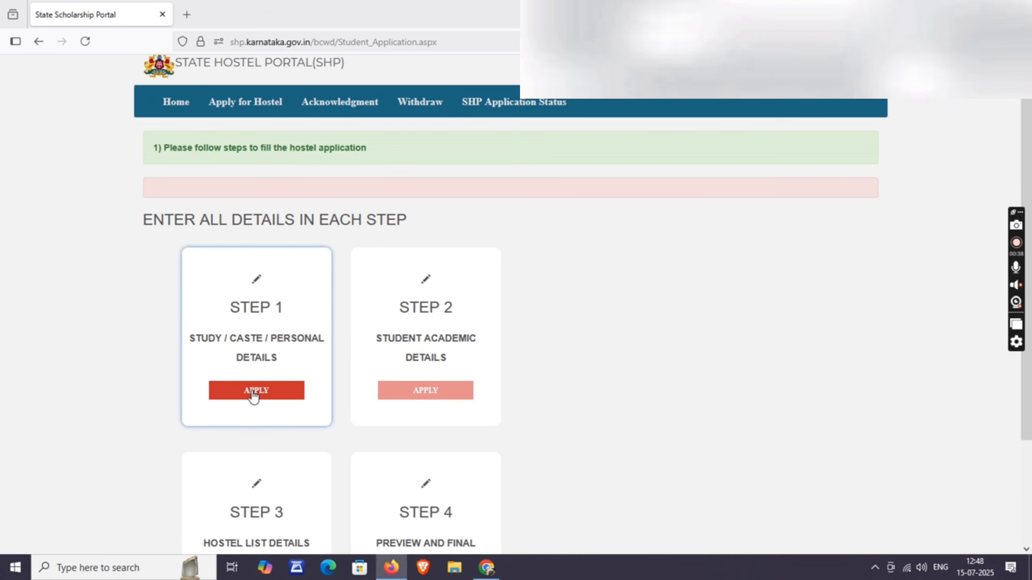
click(254, 394)
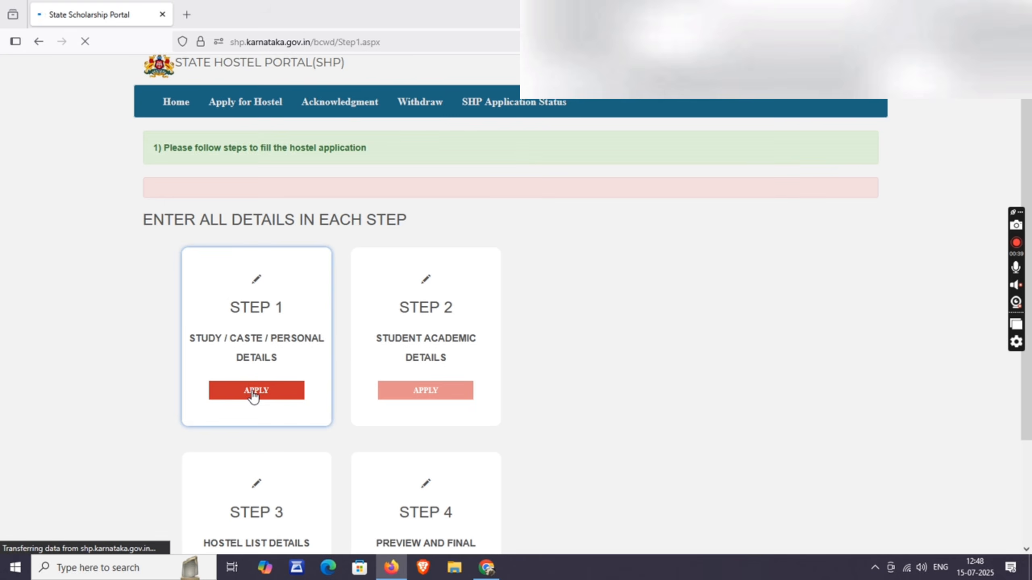
- Choose SSLC as the 10th board type, enter the SSLC registration number and save the details
scroll(252, 392, down, 2)
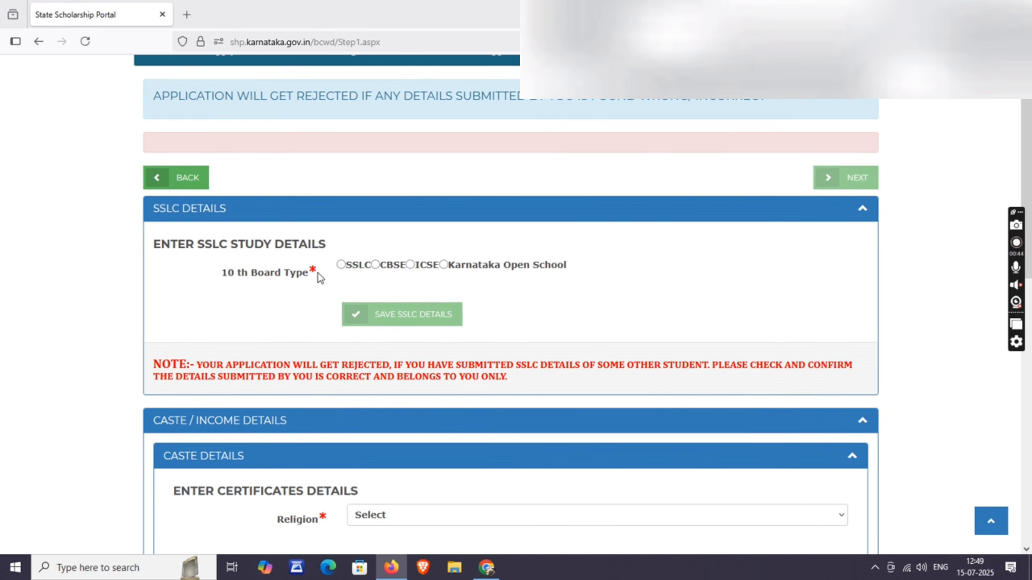
click(340, 265)
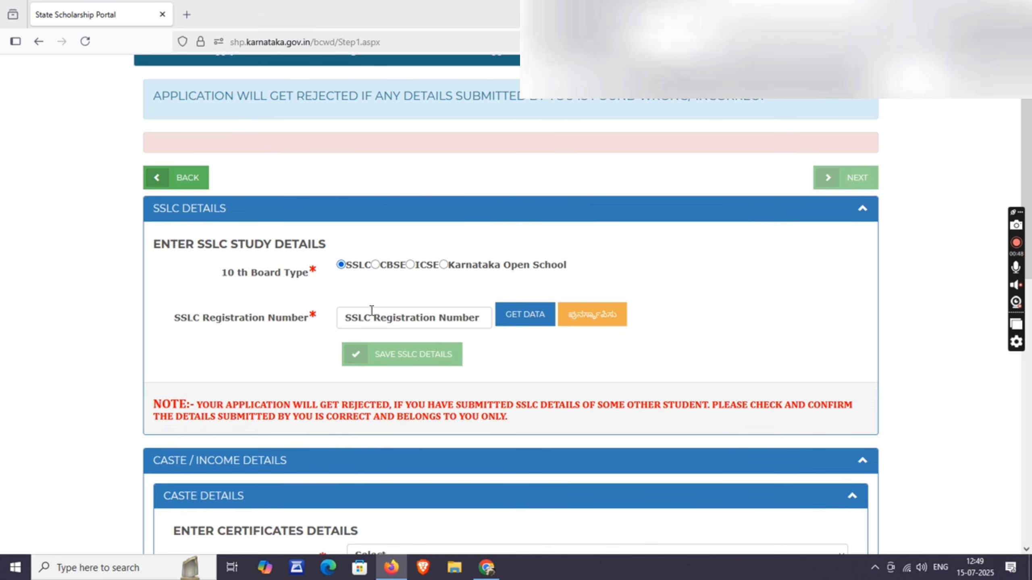
click(382, 316)
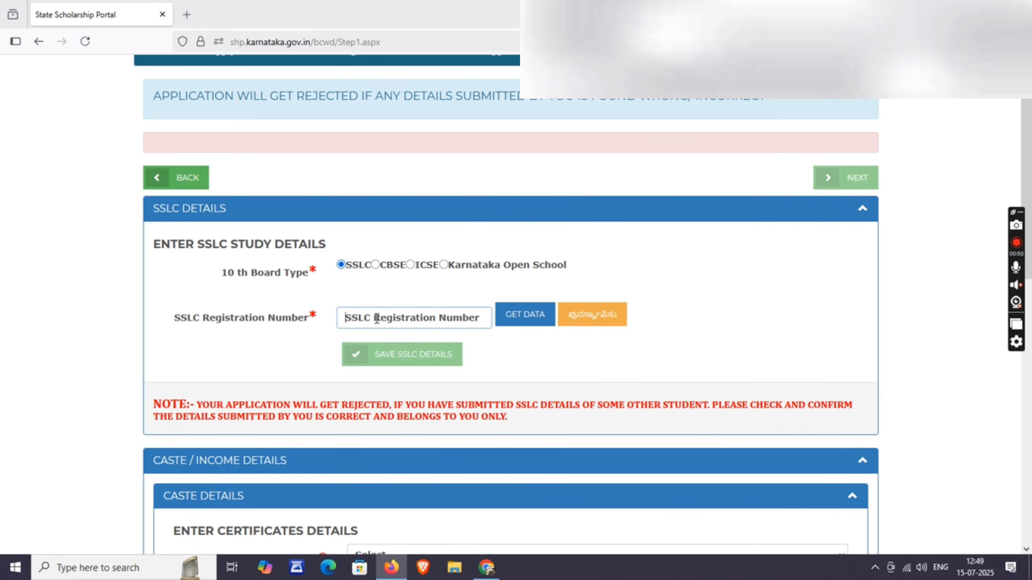
text(202)
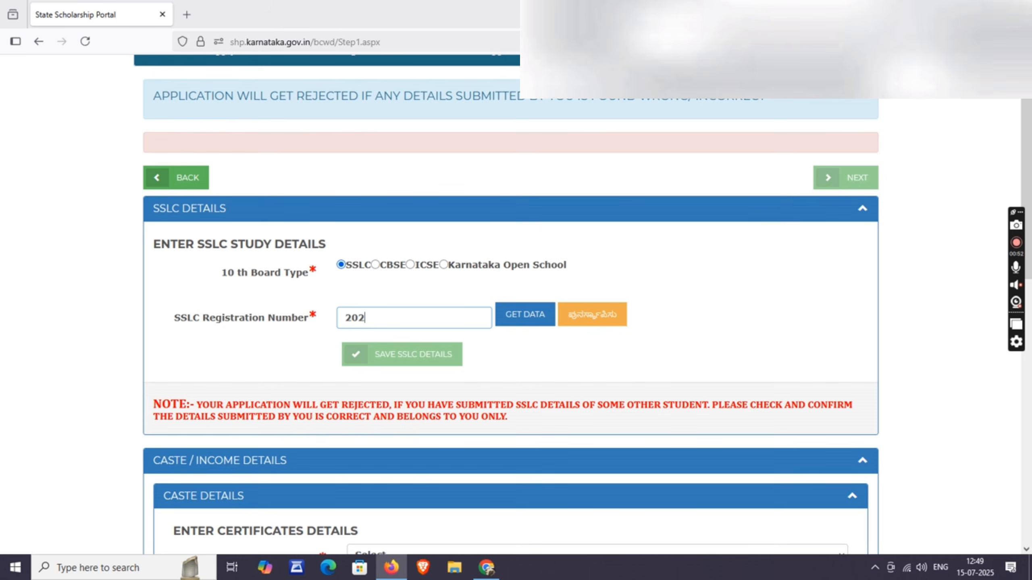
key(BackSpace)
key(BackSpace)
key(BackSpace)
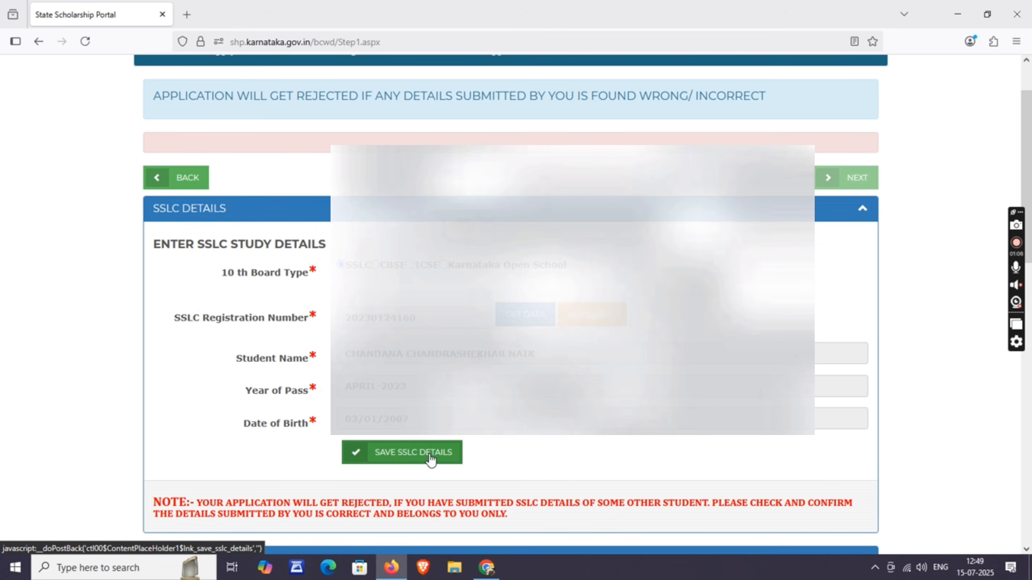
click(425, 462)
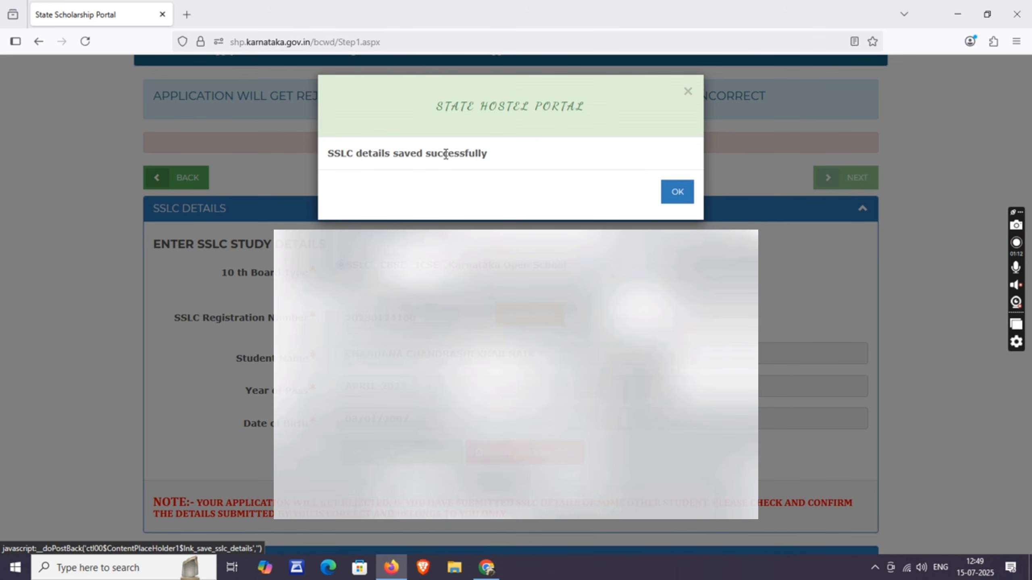
click(683, 194)
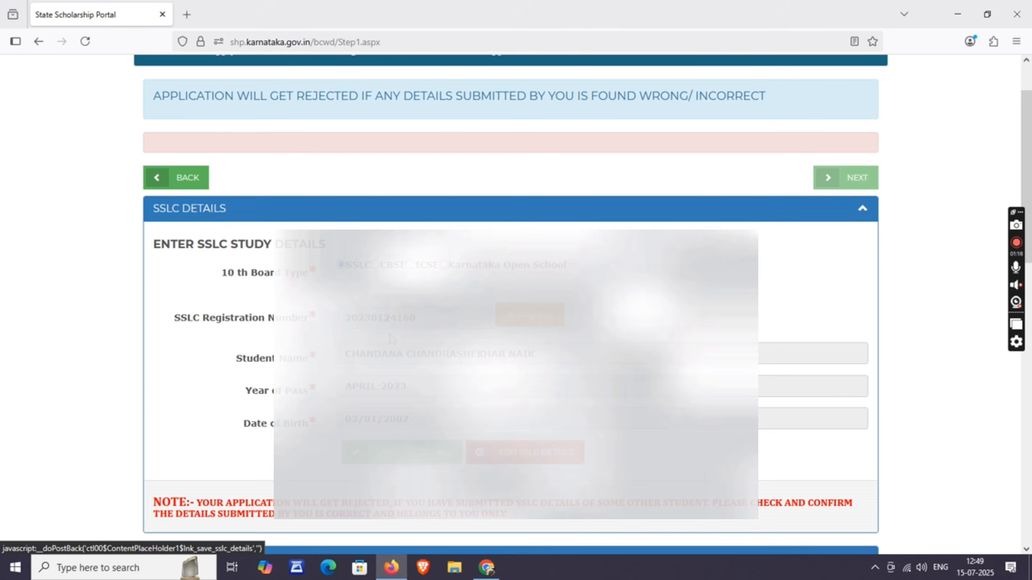
- Set the religion to HINDU and open the Category dropdown to pick ಪ್ರವರ್ಗ IIA
scroll(390, 334, down, 10)
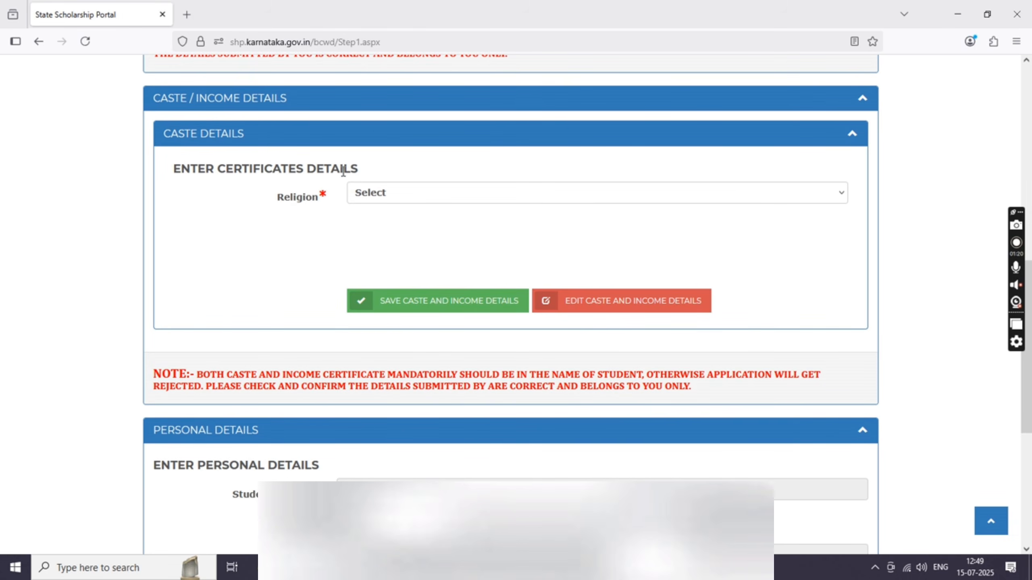
click(400, 197)
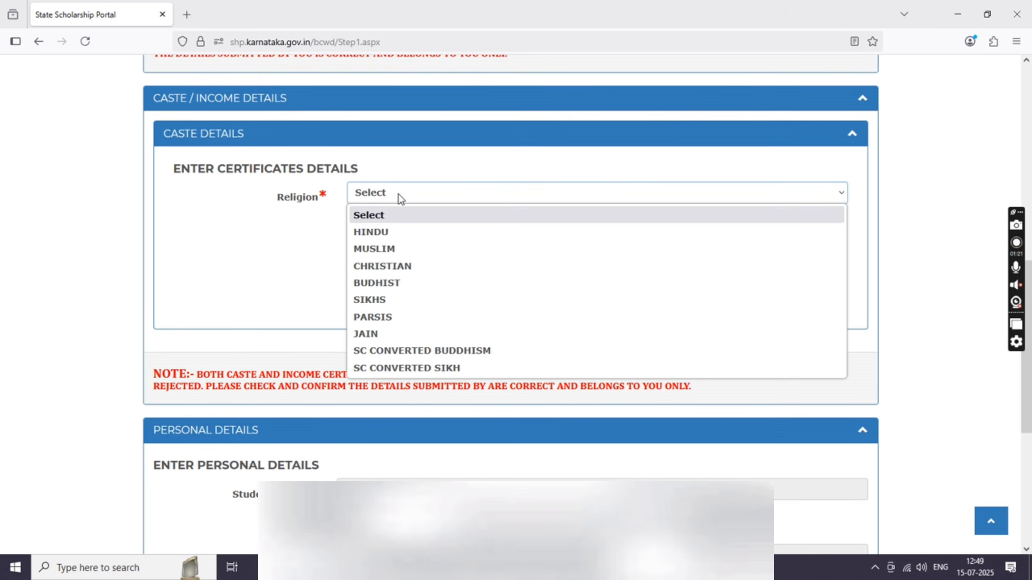
click(383, 229)
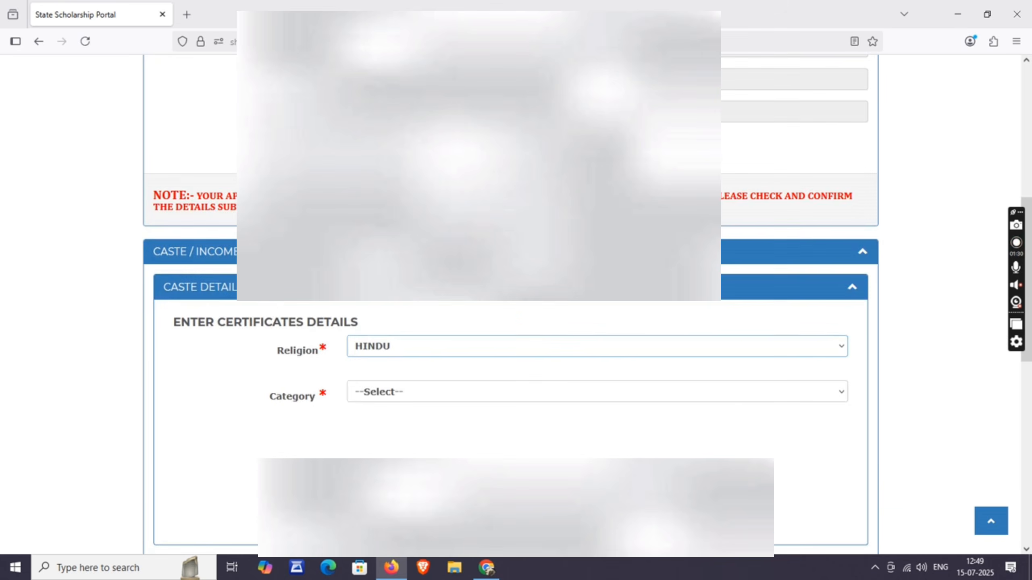
scroll(392, 260, down, 5)
click(412, 199)
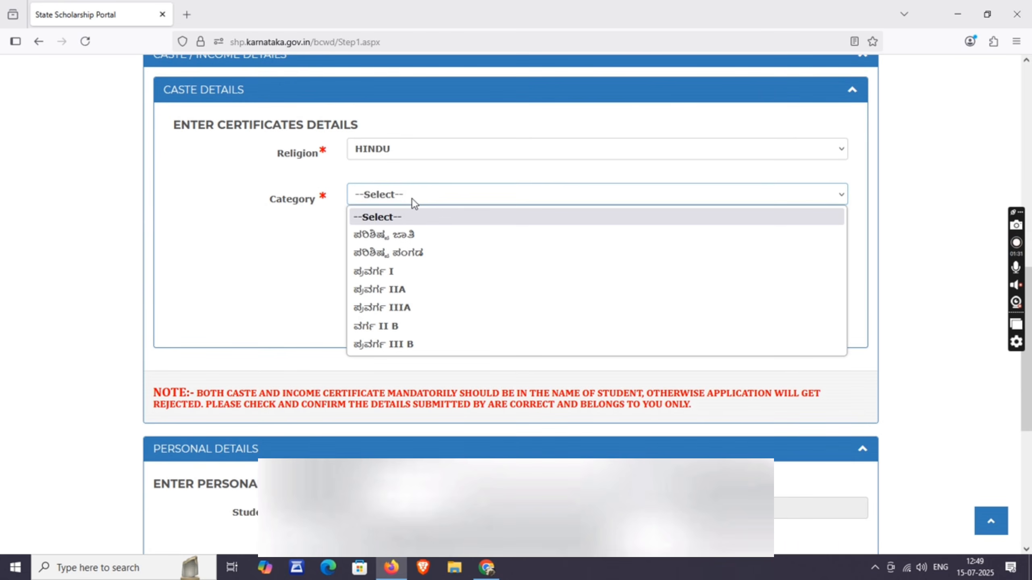
click(413, 201)
click(413, 202)
- Enter the caste certificate number and verify it to fetch the certificate details
scroll(390, 292, up, 5)
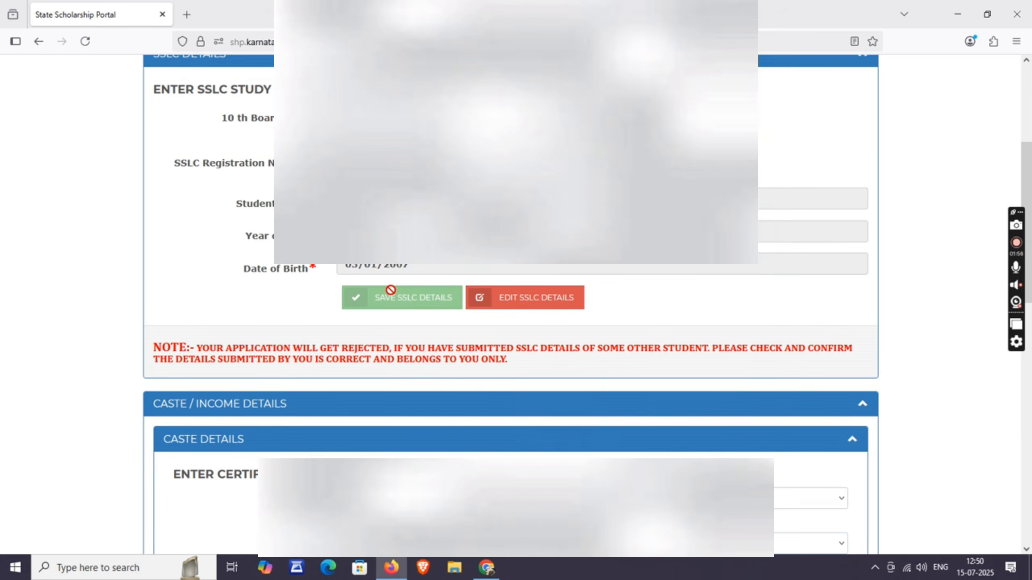
scroll(389, 291, down, 6)
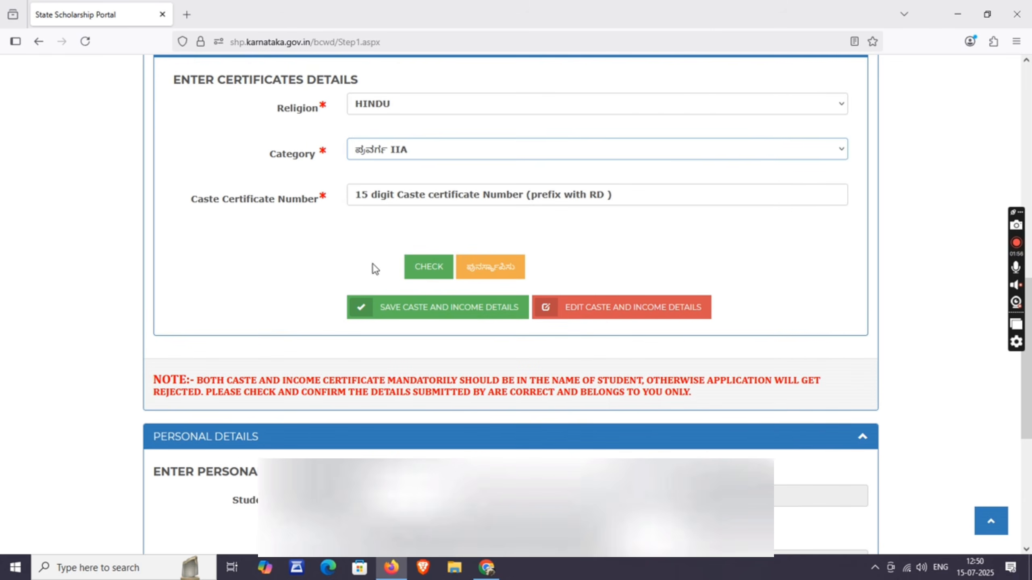
click(198, 204)
click(389, 194)
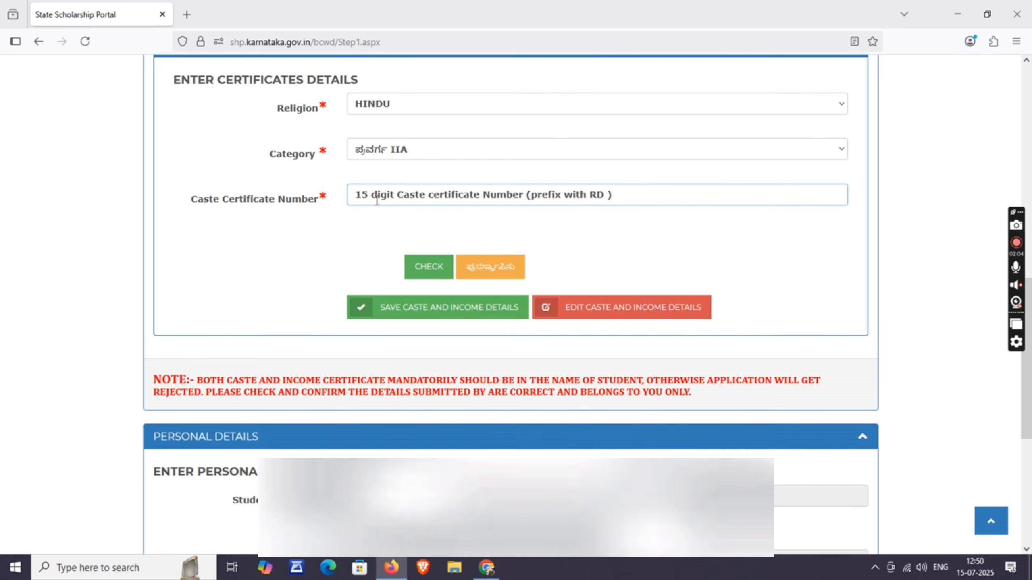
text(RD0)
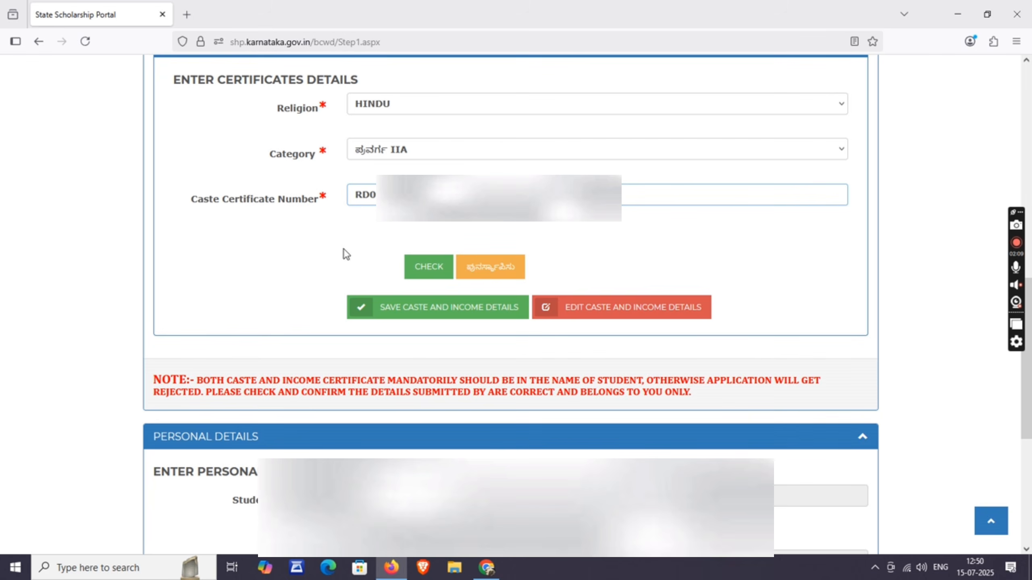
click(430, 273)
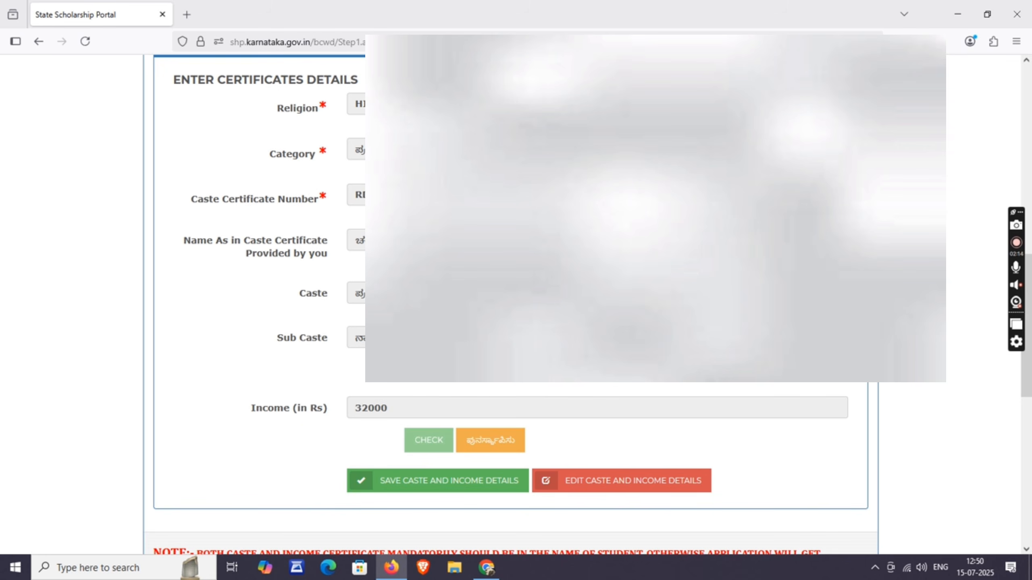
- Save the caste and income details, then move down to the Personal Details section
scroll(510, 305, up, 1)
scroll(510, 304, down, 1)
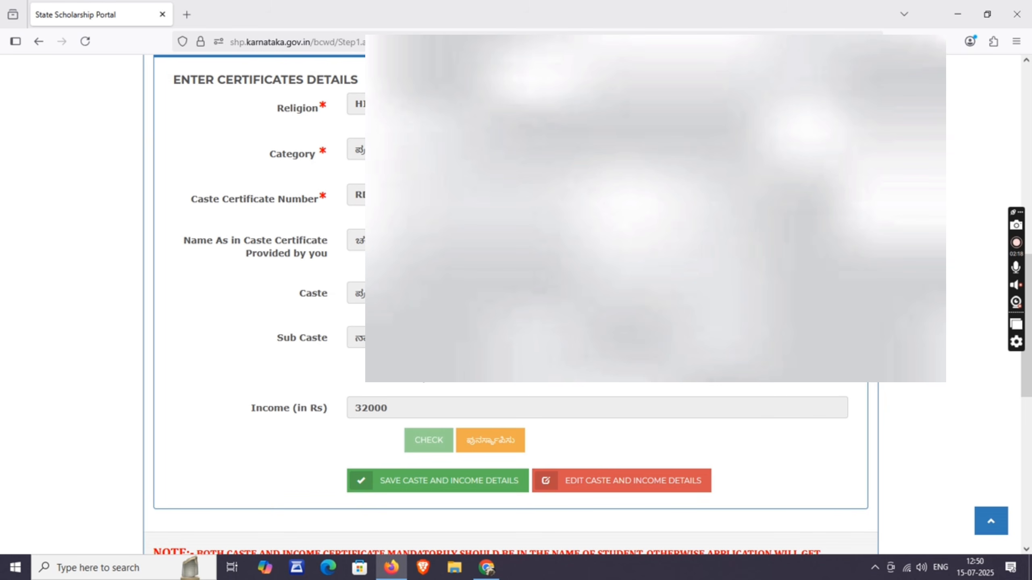
scroll(336, 323, down, 2)
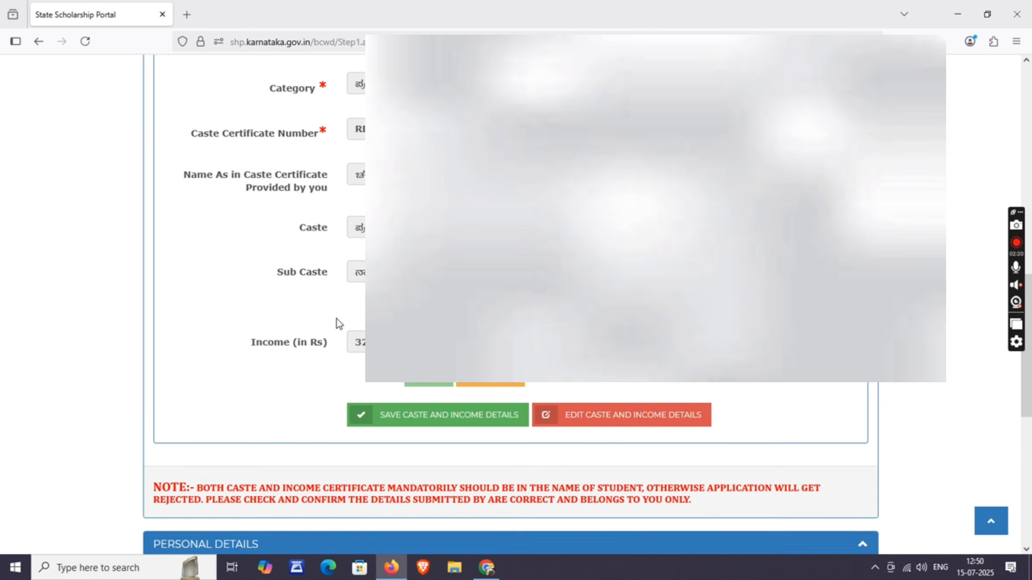
click(440, 419)
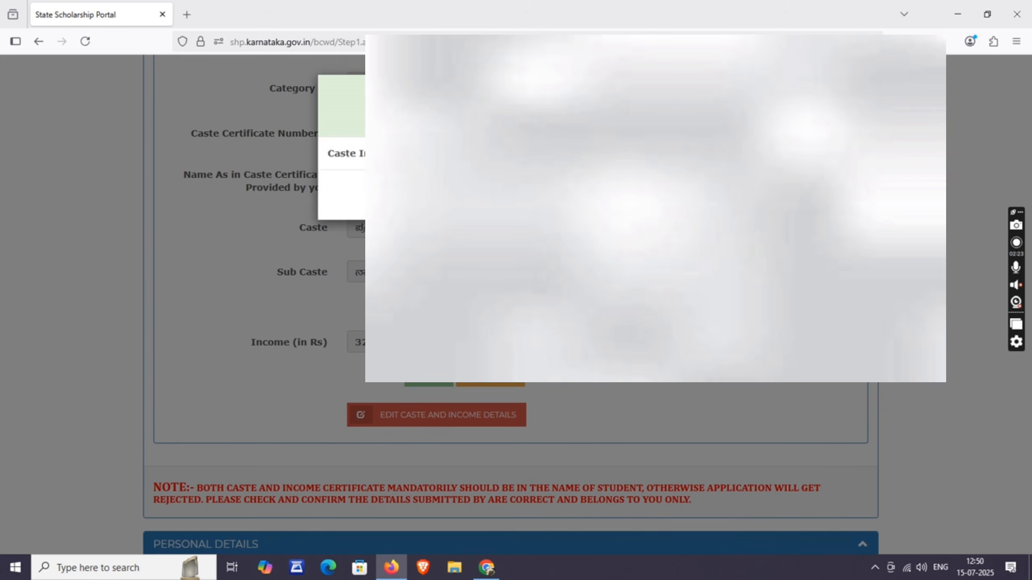
click(676, 194)
scroll(675, 244, down, 1)
scroll(247, 284, down, 5)
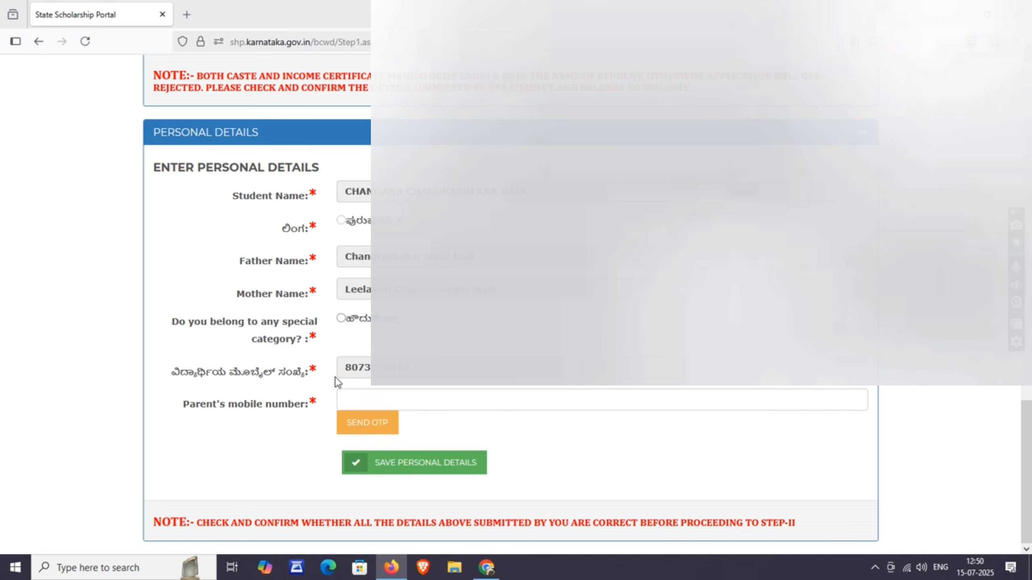
- Enter the parent's mobile number, send an OTP, and submit the pasted OTP code
click(372, 397)
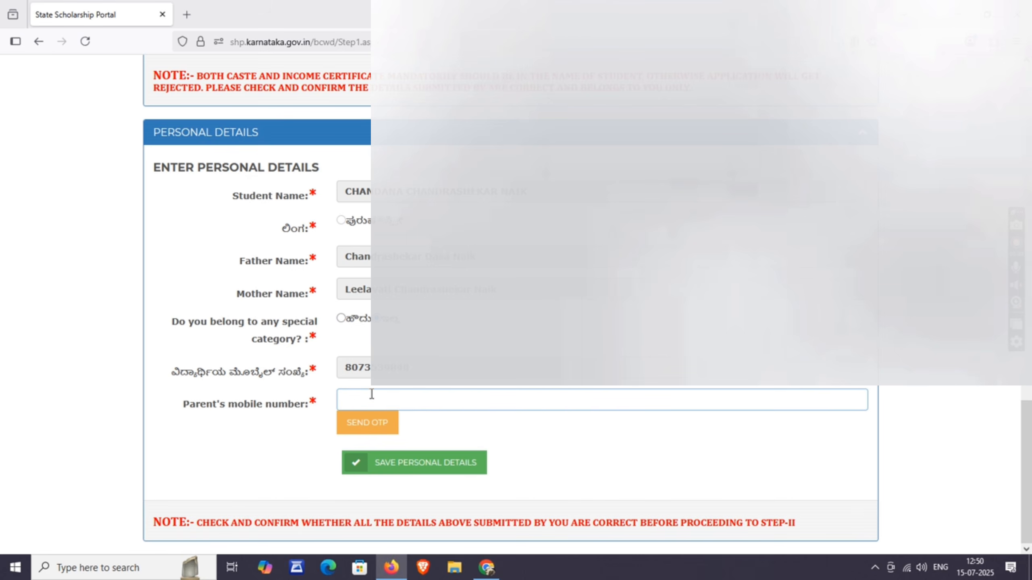
text(807)
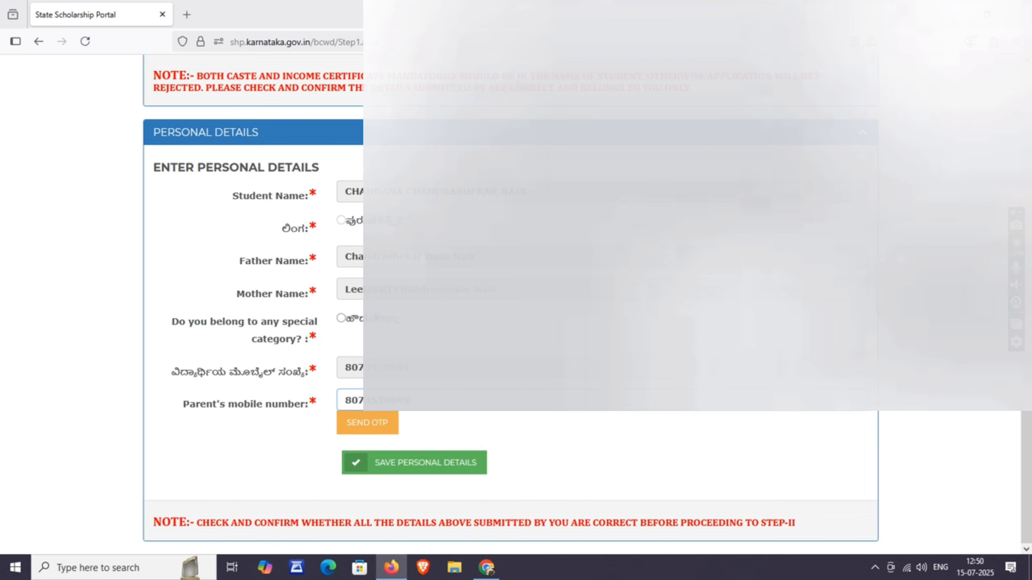
click(367, 431)
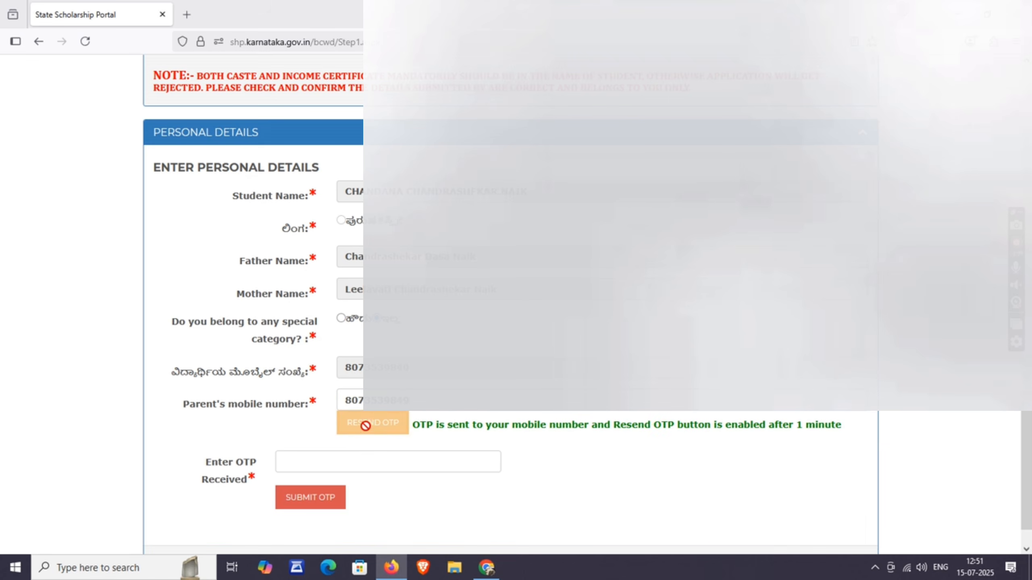
click(356, 458)
key(ctrl+v)
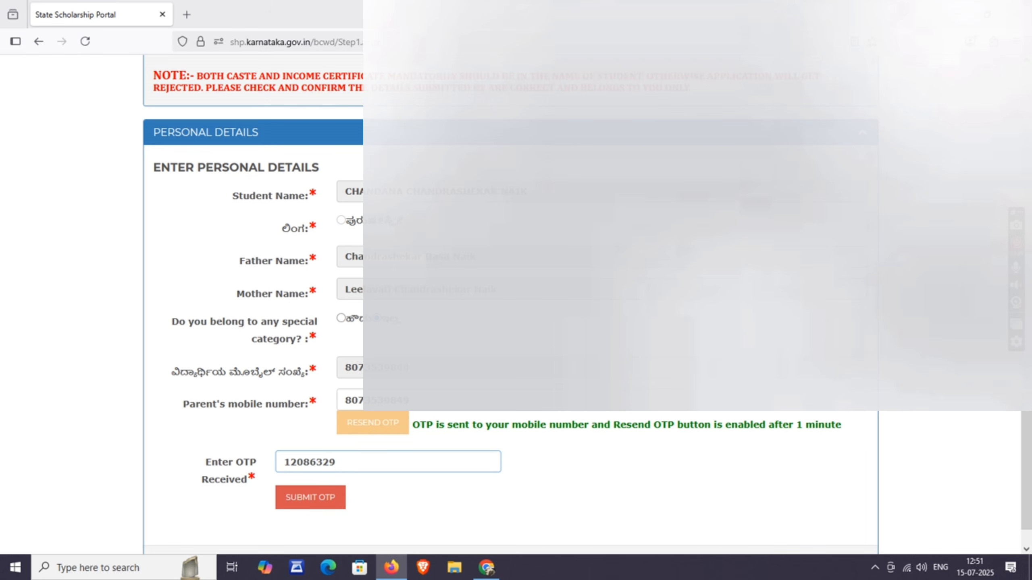
click(314, 495)
scroll(315, 496, down, 8)
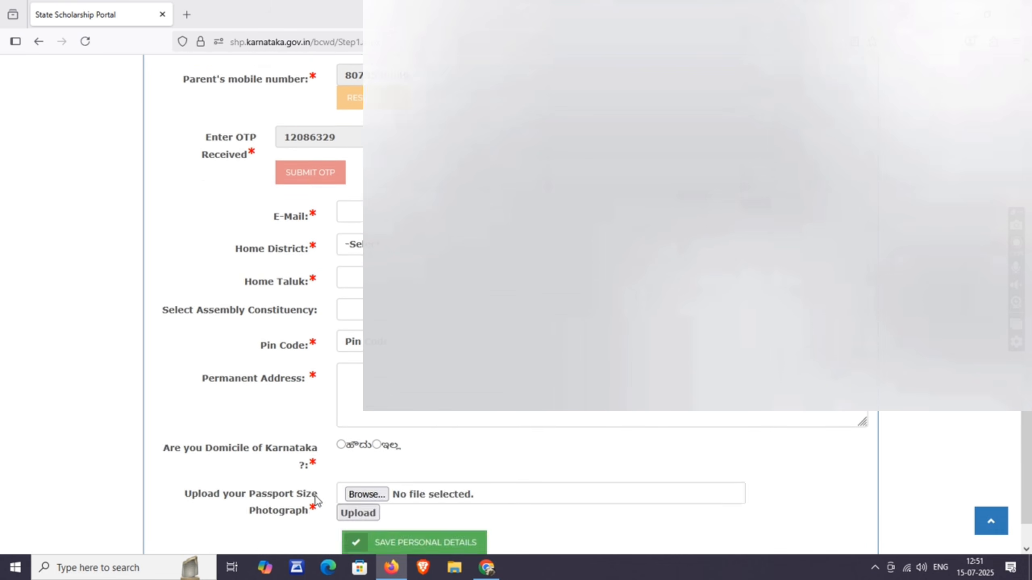
scroll(328, 340, up, 2)
scroll(303, 252, down, 3)
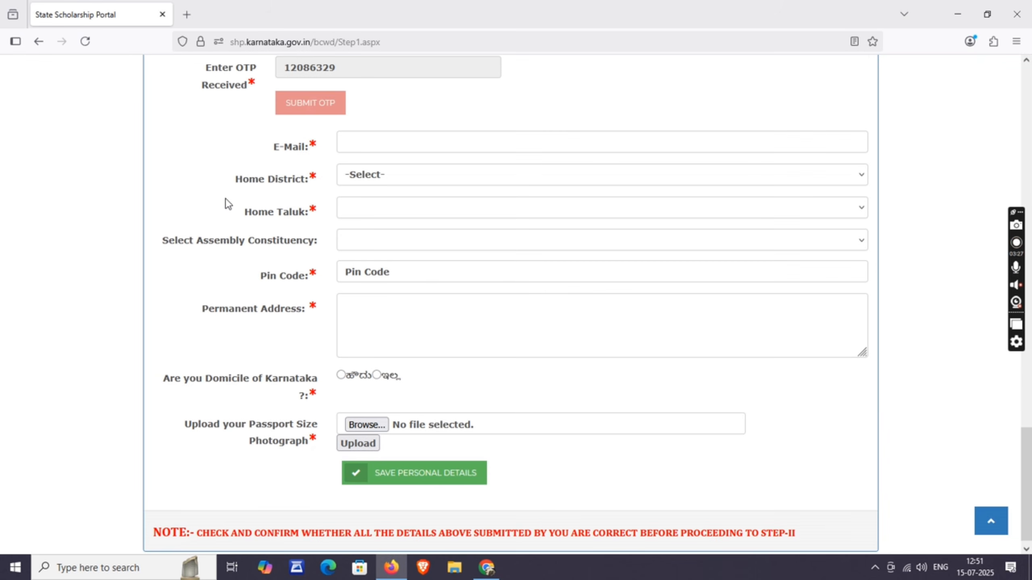
- Enter the student's e-mail address and set the home district to UTTAR KANNAD
click(384, 145)
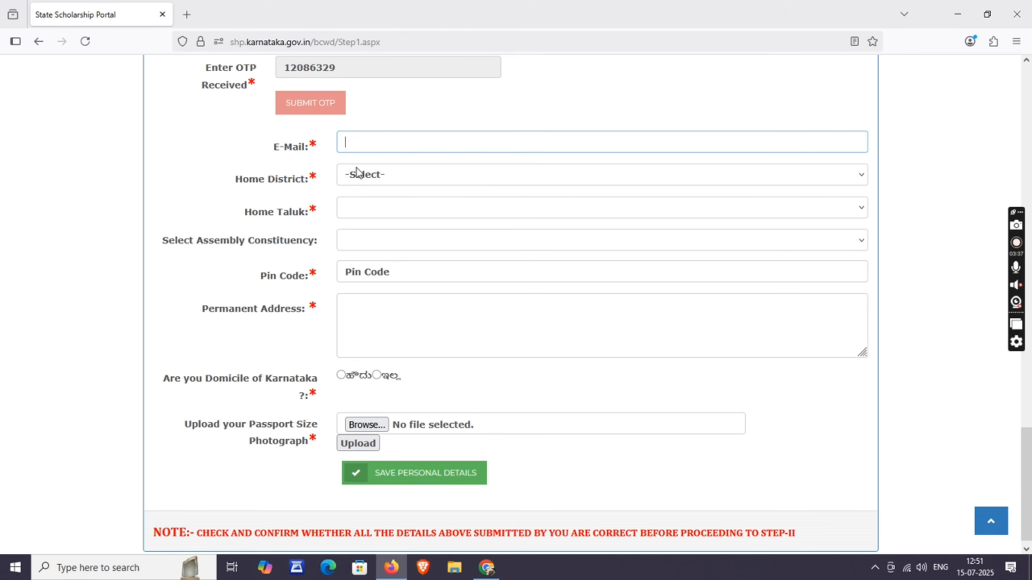
scroll(392, 172, down, 1)
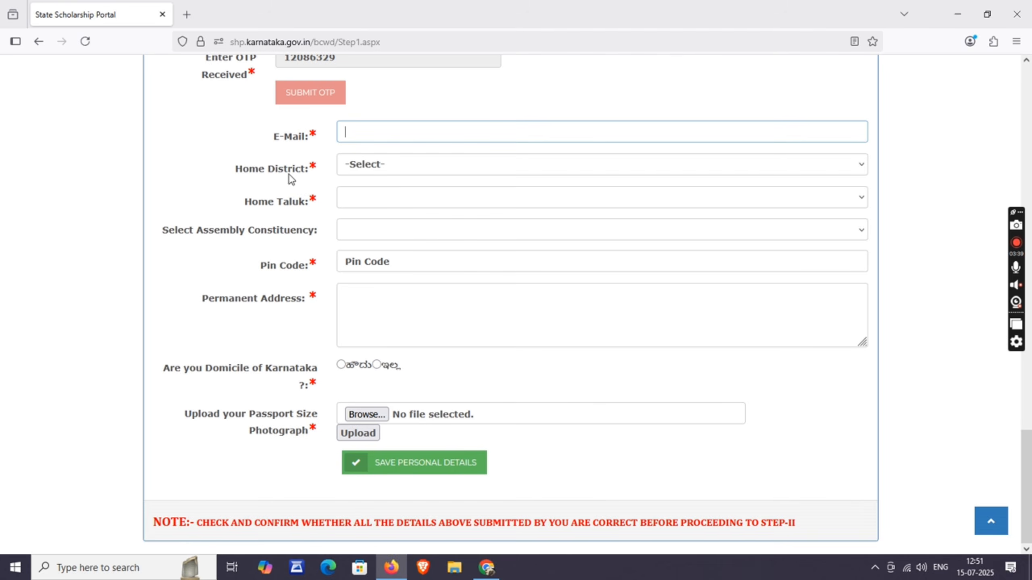
click(381, 164)
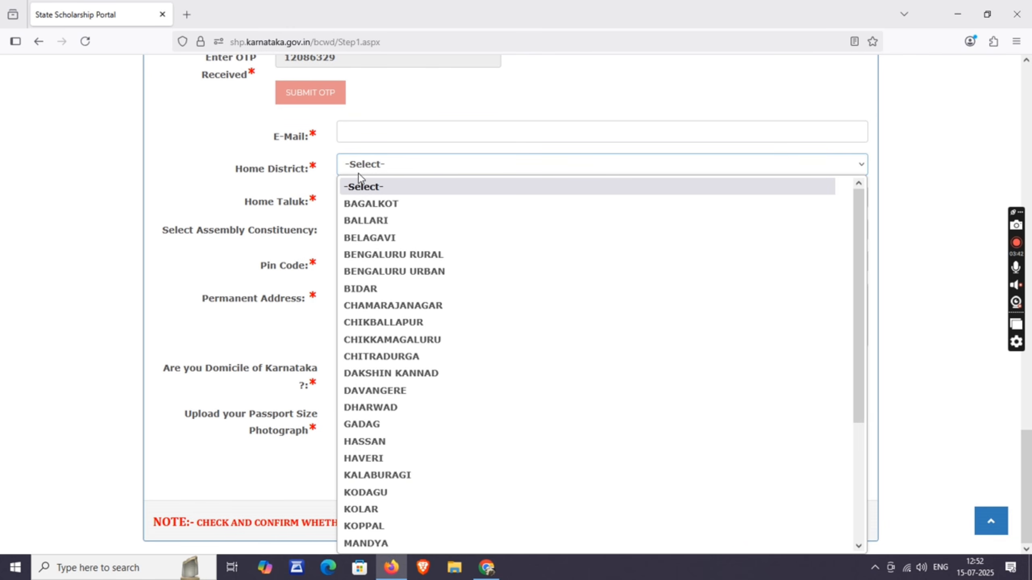
text(ut)
key(Return)
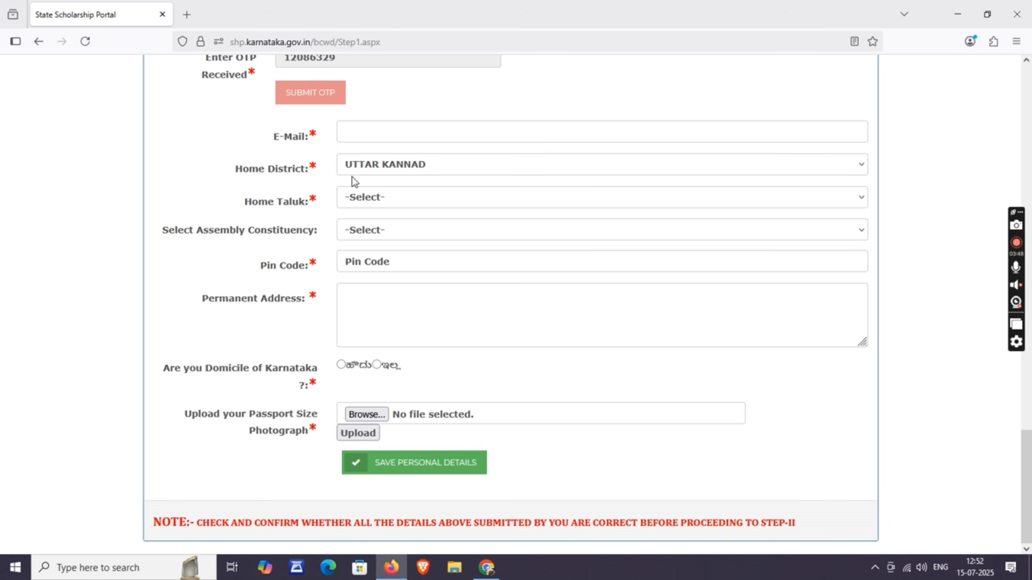
- Set taluk Siddapur and constituency Sirsi, fill pin code and address, and mark Karnataka domicile Yes
click(382, 199)
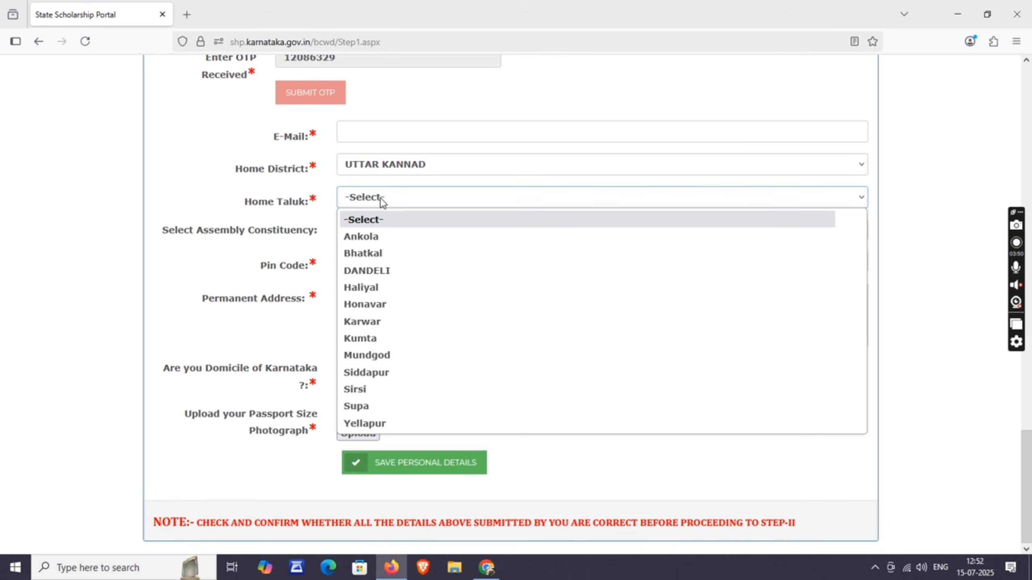
click(386, 375)
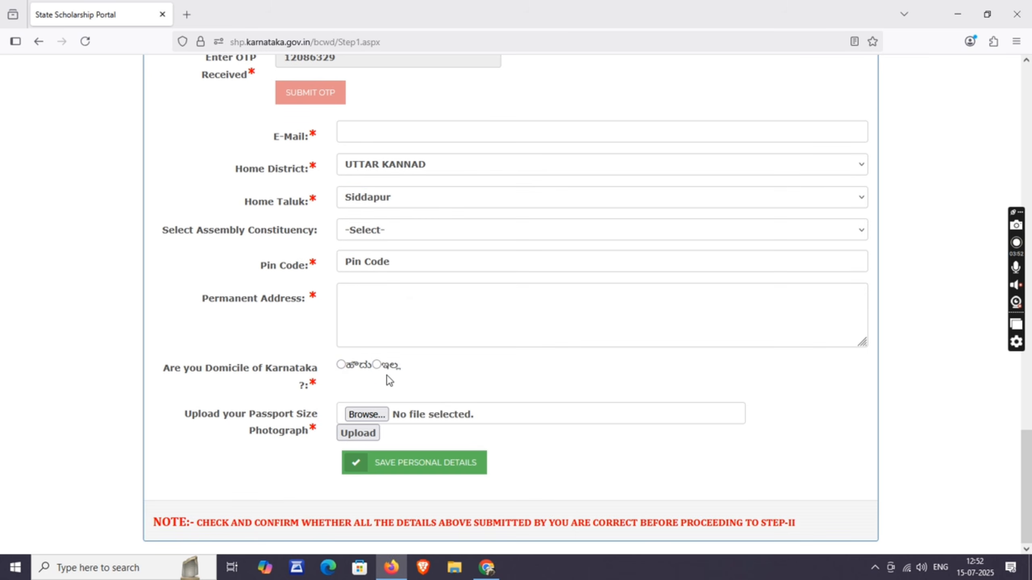
click(454, 233)
click(352, 337)
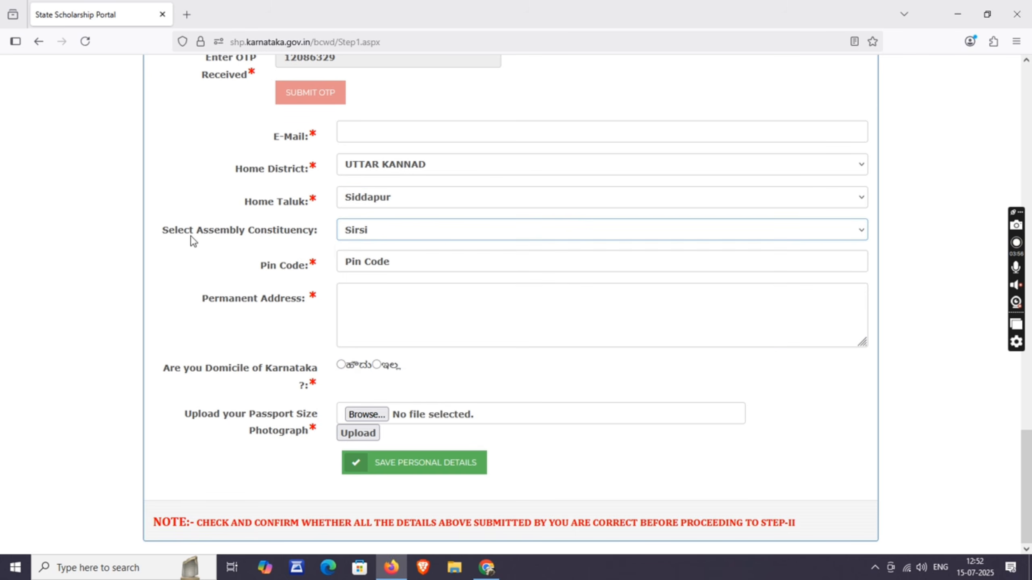
click(352, 266)
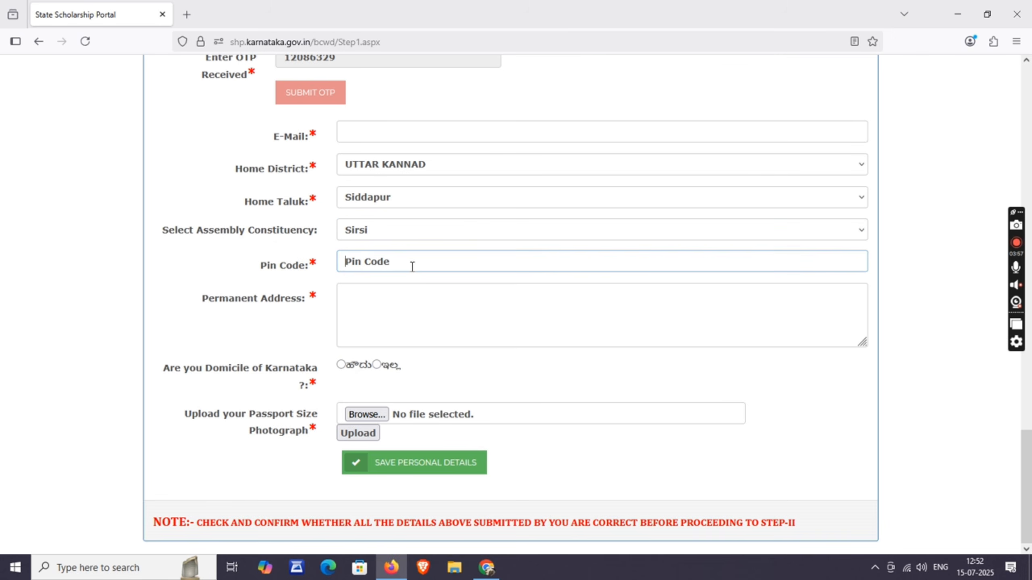
click(393, 305)
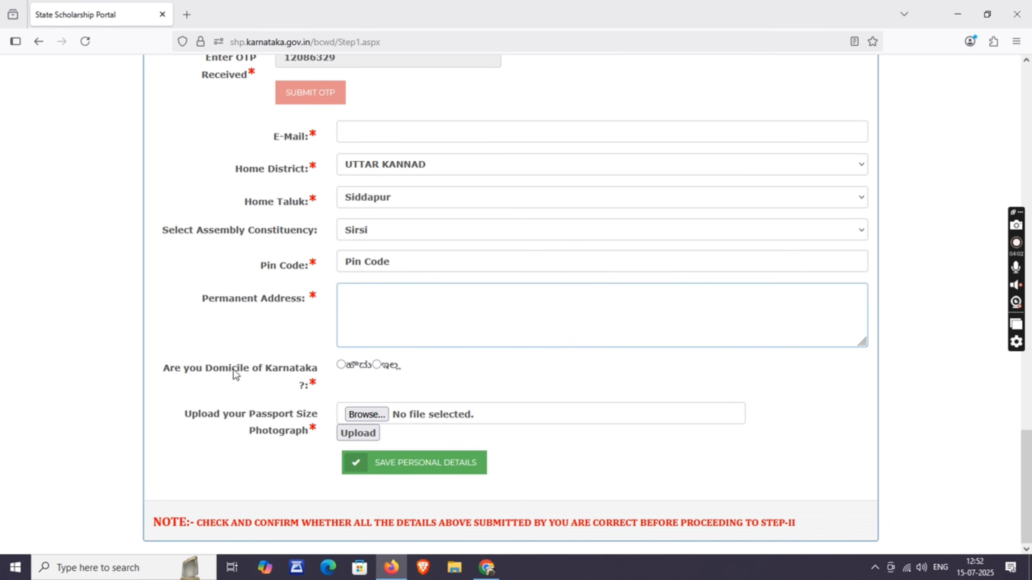
click(340, 365)
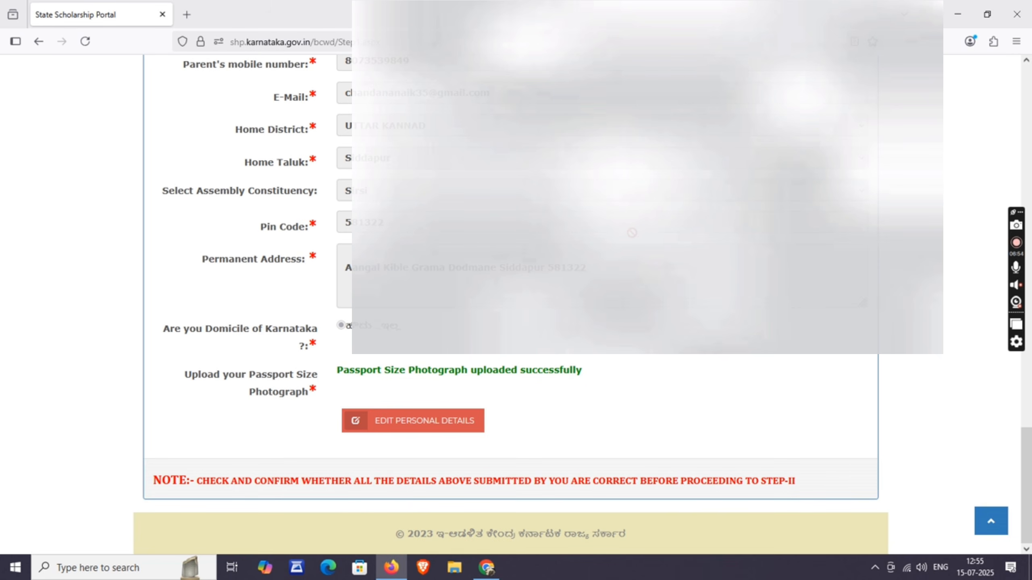
scroll(798, 426, up, 15)
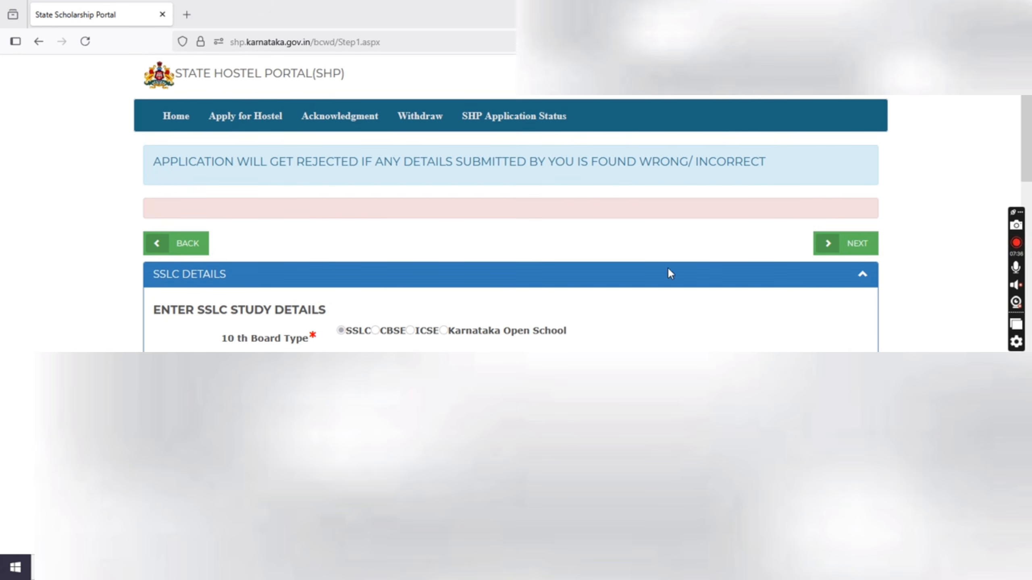
- In the college and course details step, choose Kuvempu University and mark the current course as UG
click(843, 244)
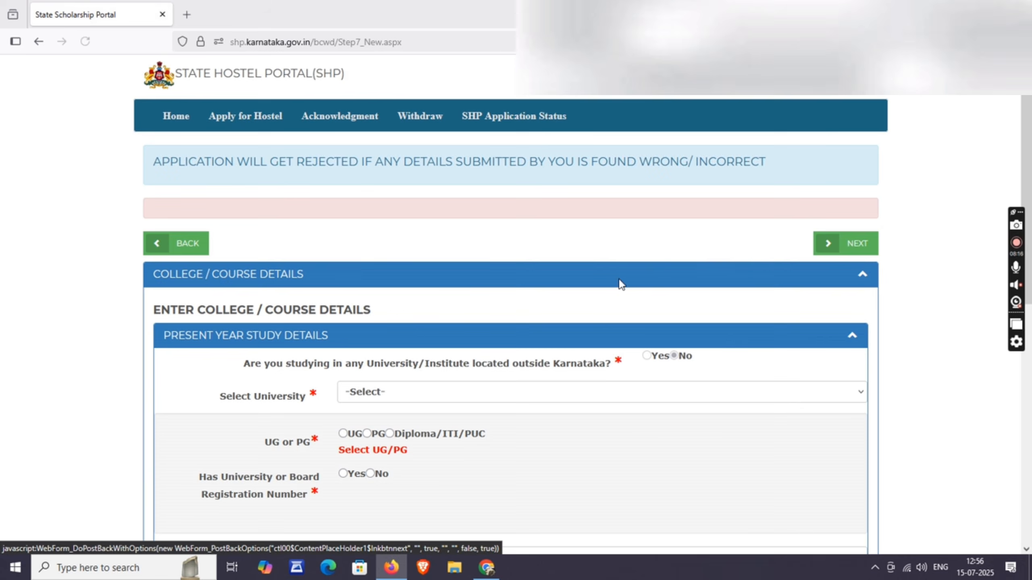
scroll(619, 283, down, 5)
scroll(607, 284, up, 3)
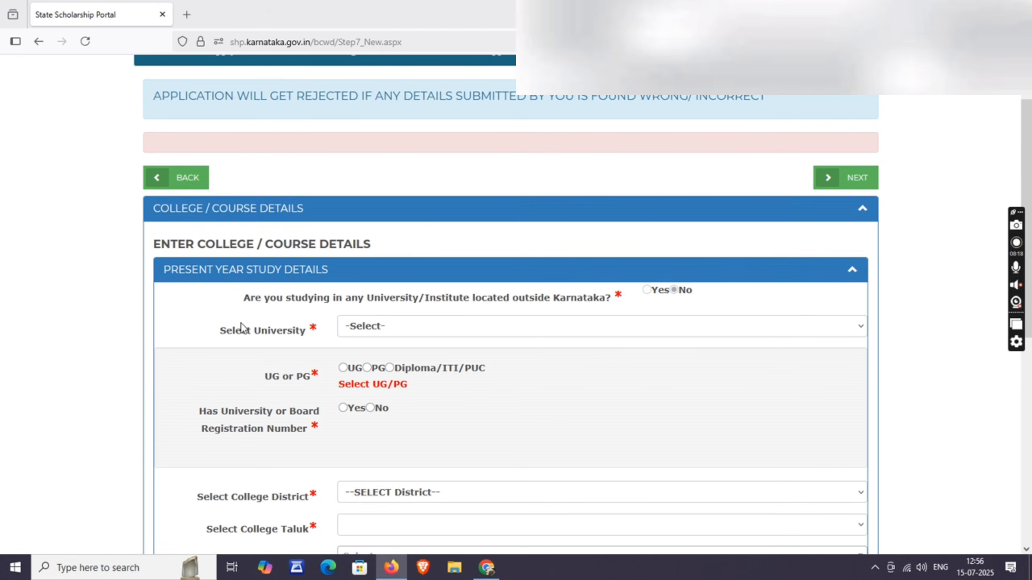
click(422, 327)
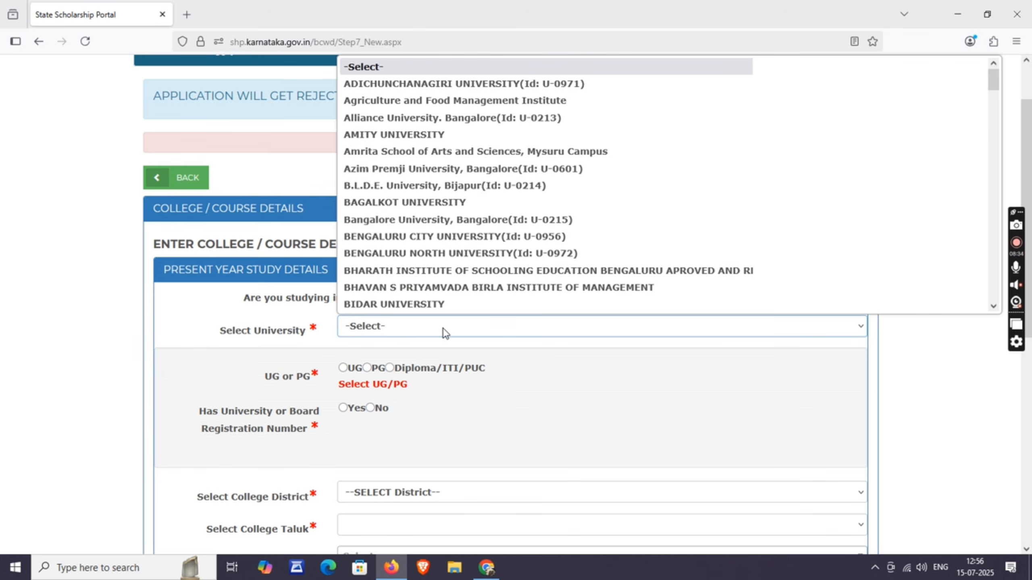
text(ku)
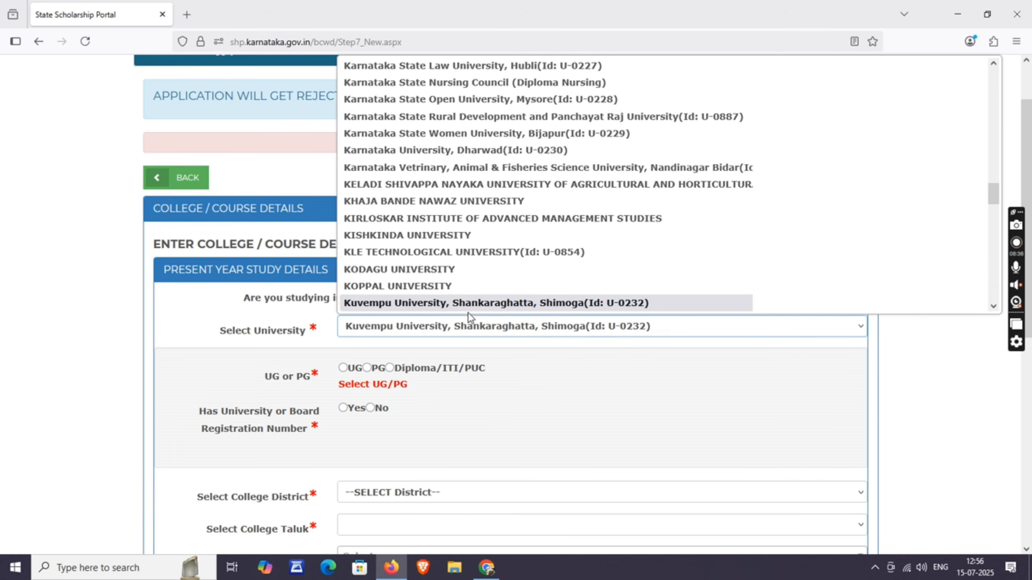
text(kh)
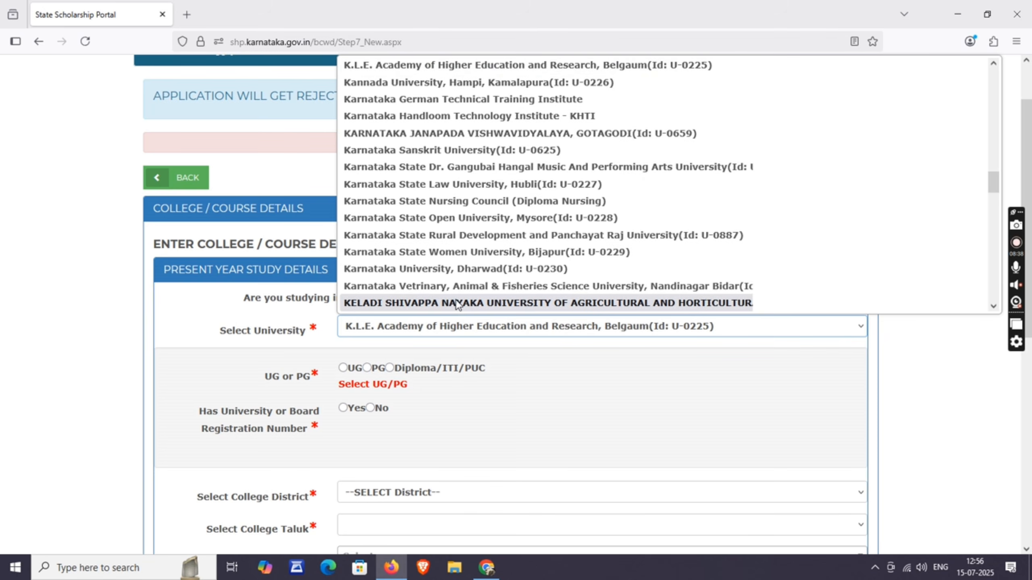
key(Down)
key(Down)
key(Down)
key(Down)
key(Down)
key(Down)
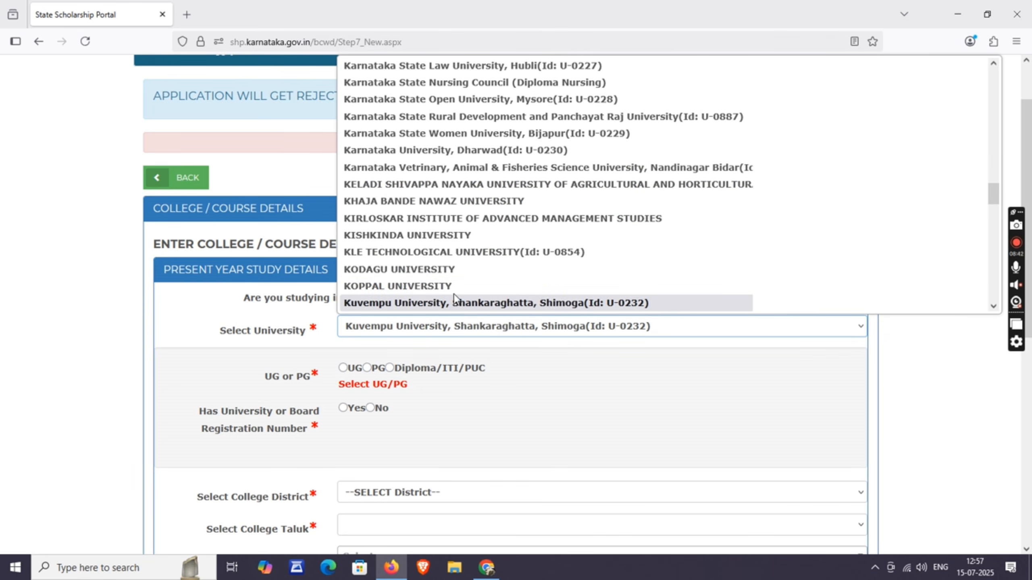
click(457, 303)
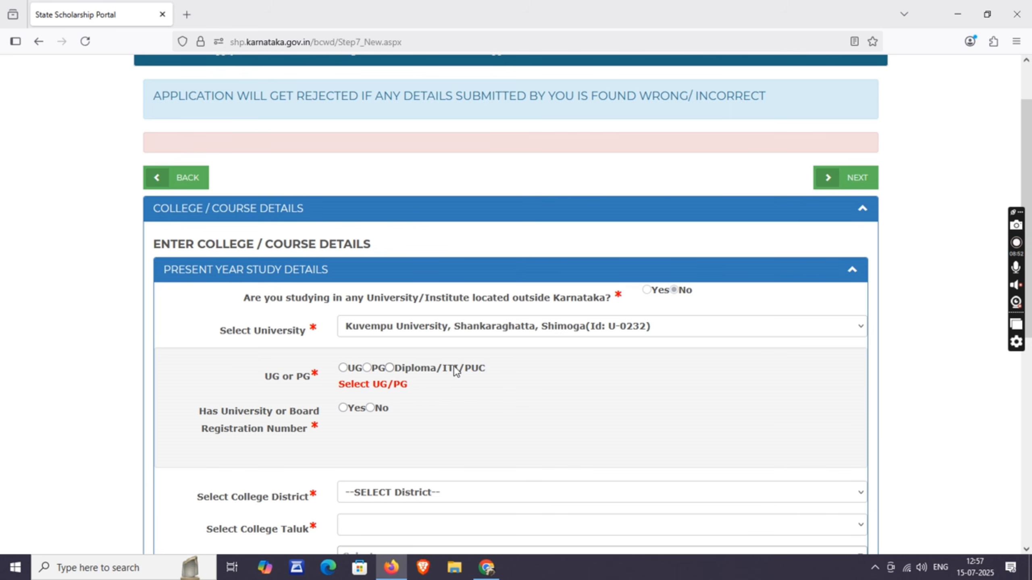
click(344, 369)
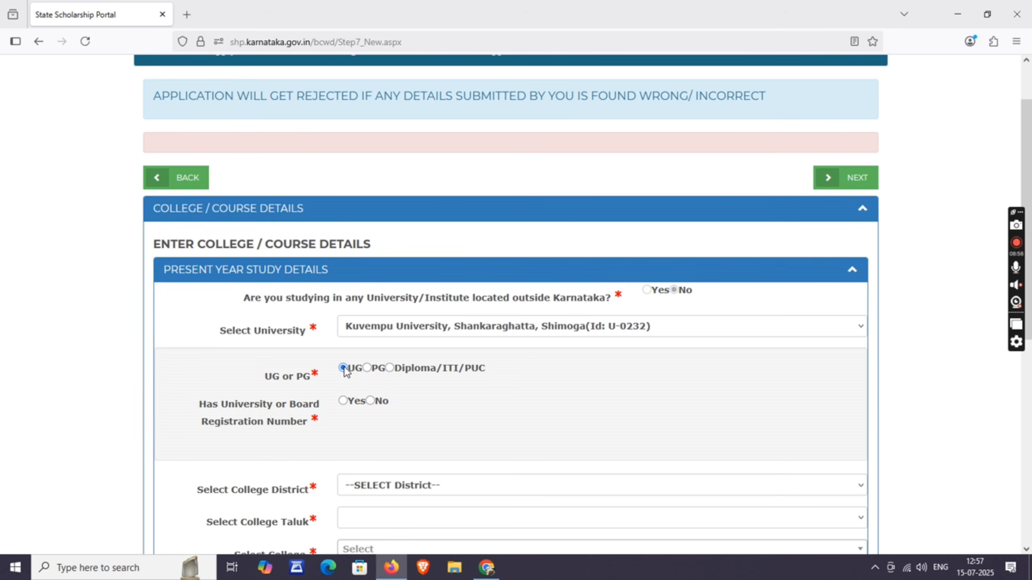
- Answer 'No' to having a university registration number
scroll(280, 378, down, 2)
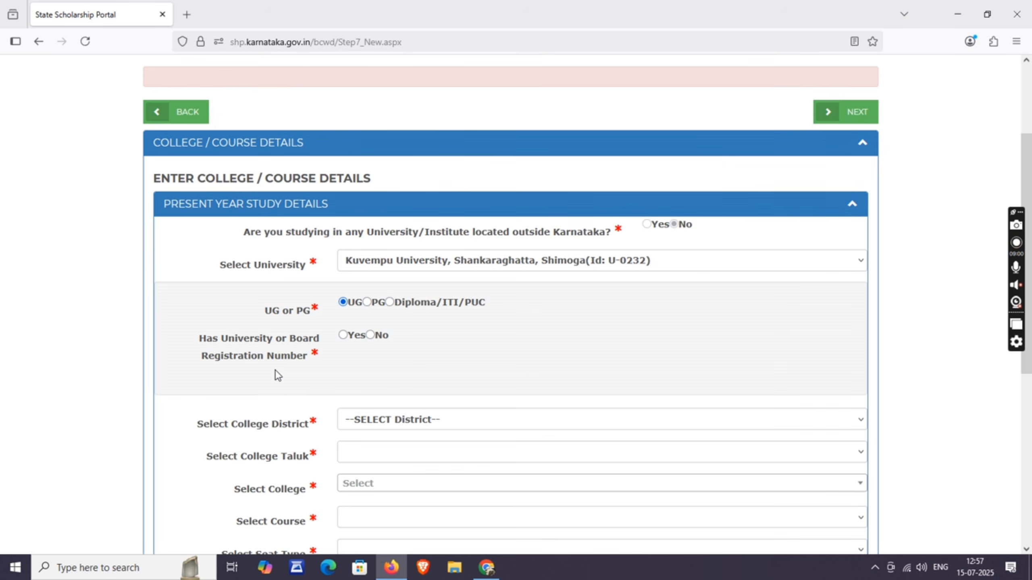
click(343, 336)
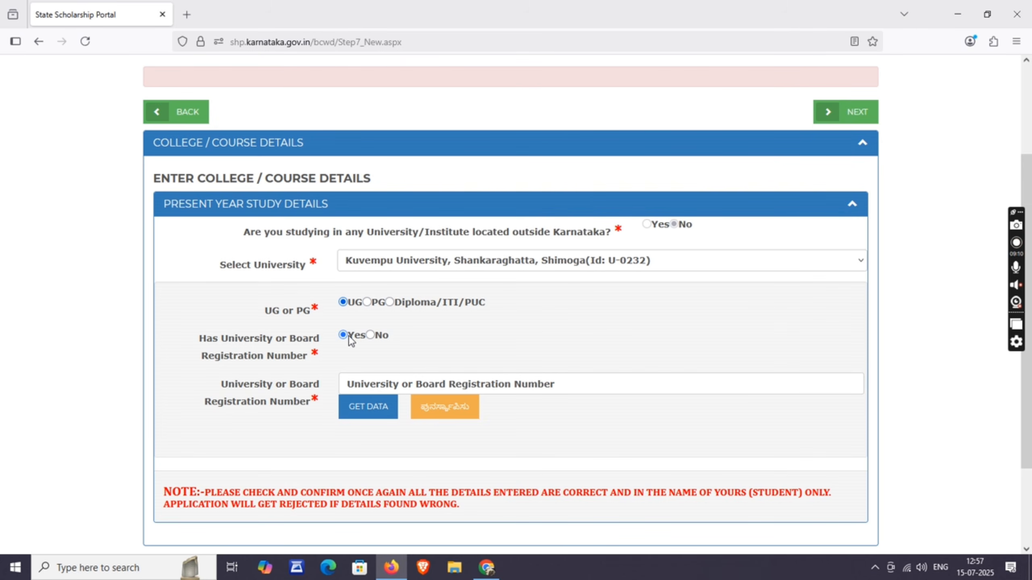
click(370, 335)
scroll(427, 375, down, 3)
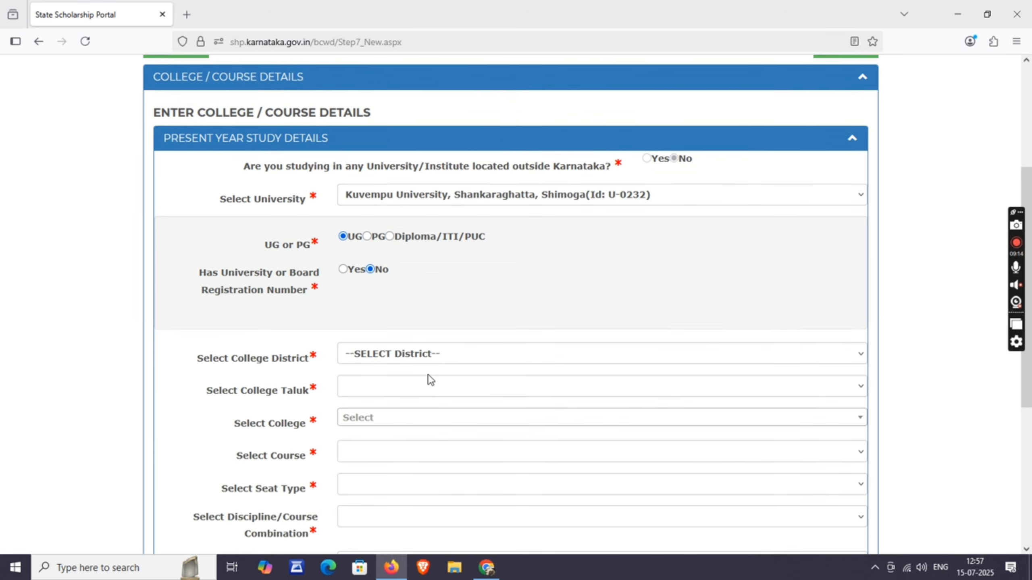
scroll(403, 278, down, 2)
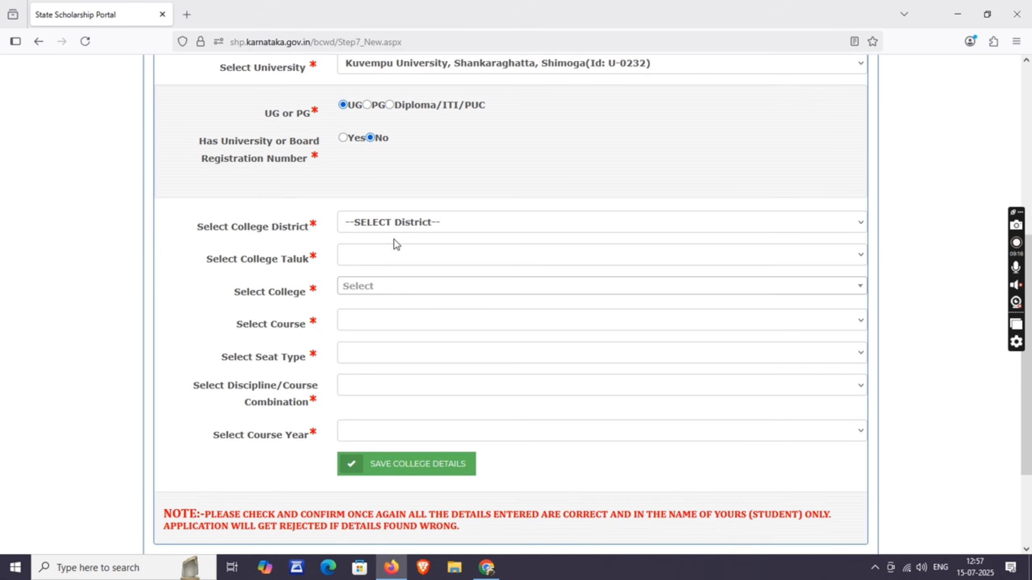
- Set the college district to SHIVAMOGGA and the college taluk to Sagar
click(407, 228)
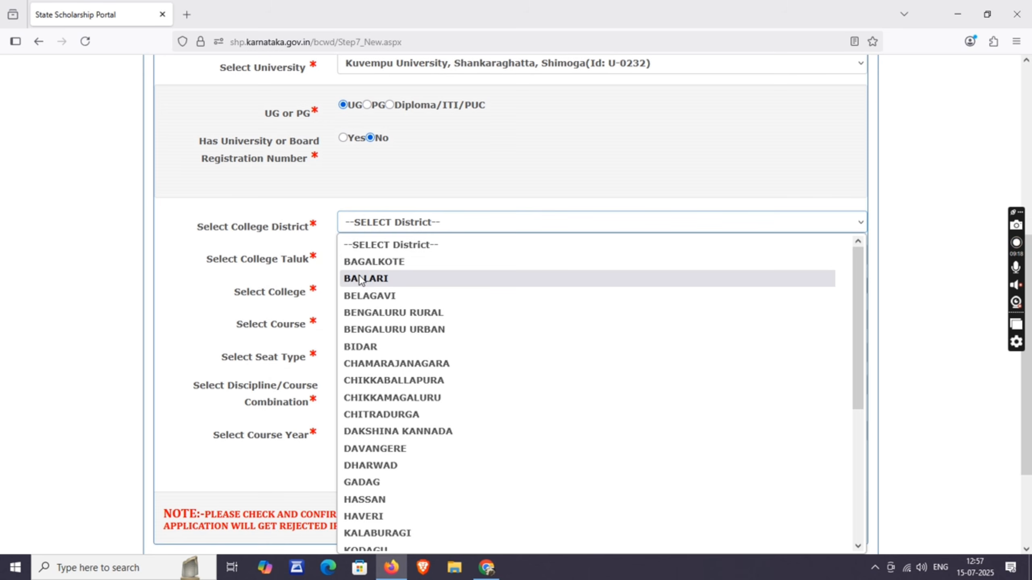
key(s)
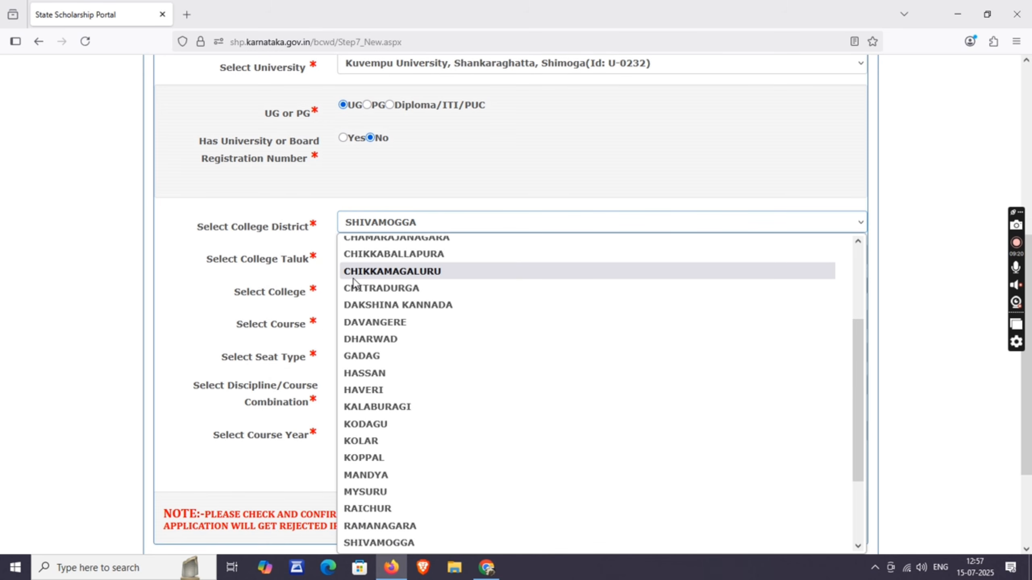
click(390, 542)
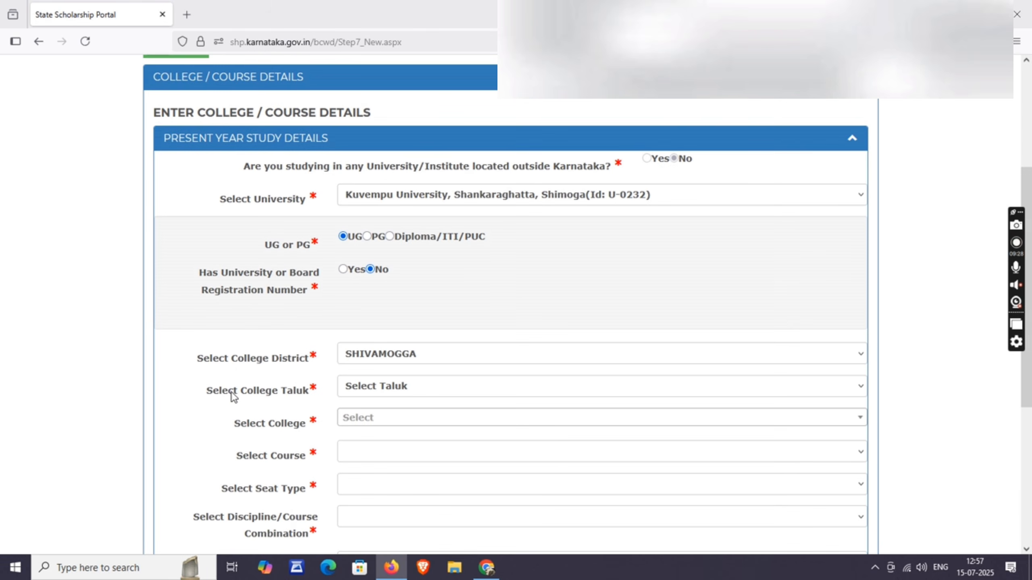
click(383, 390)
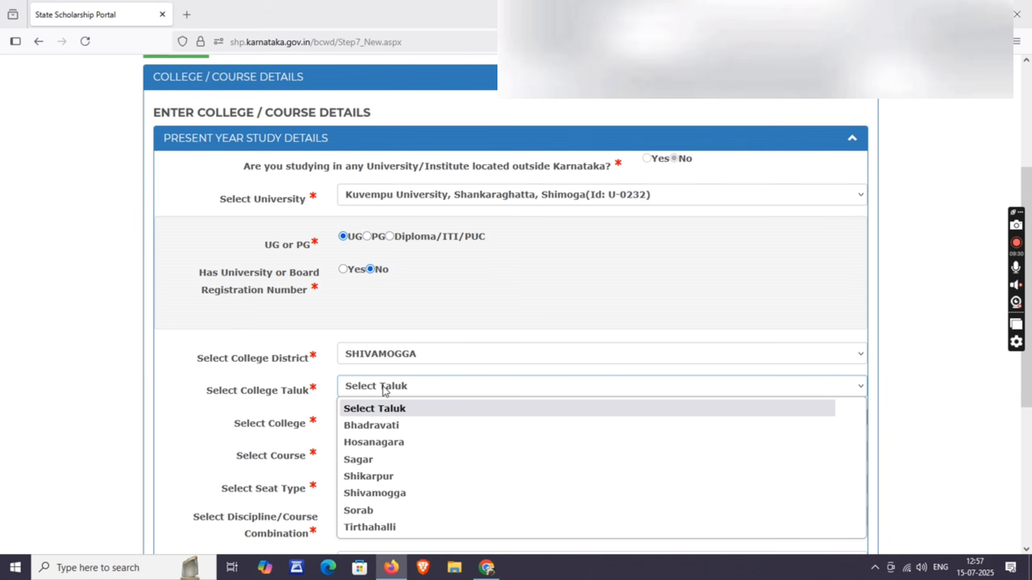
click(381, 464)
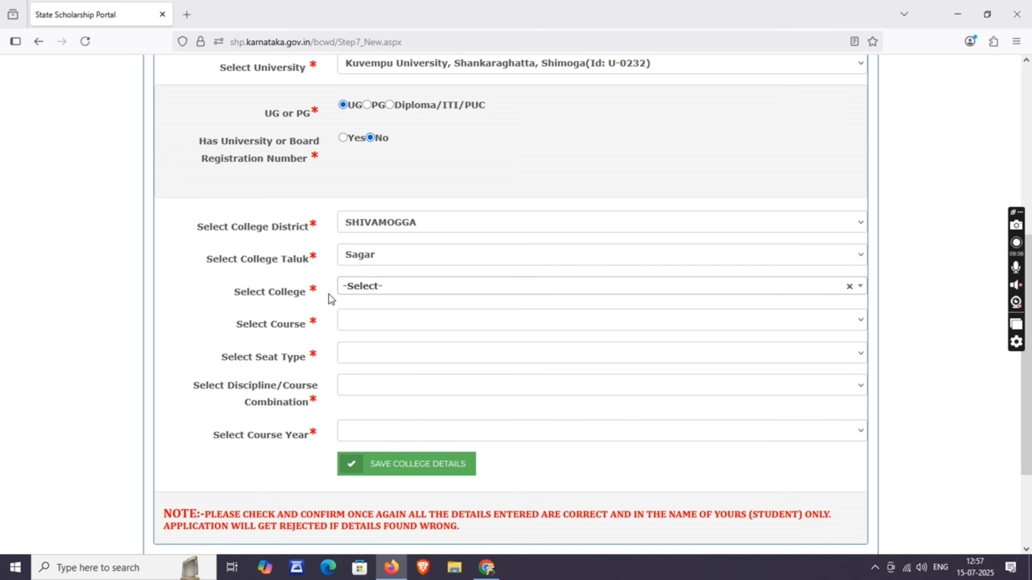
- Choose the L.B. & S.B.S. college from the list of Sagar colleges
click(408, 286)
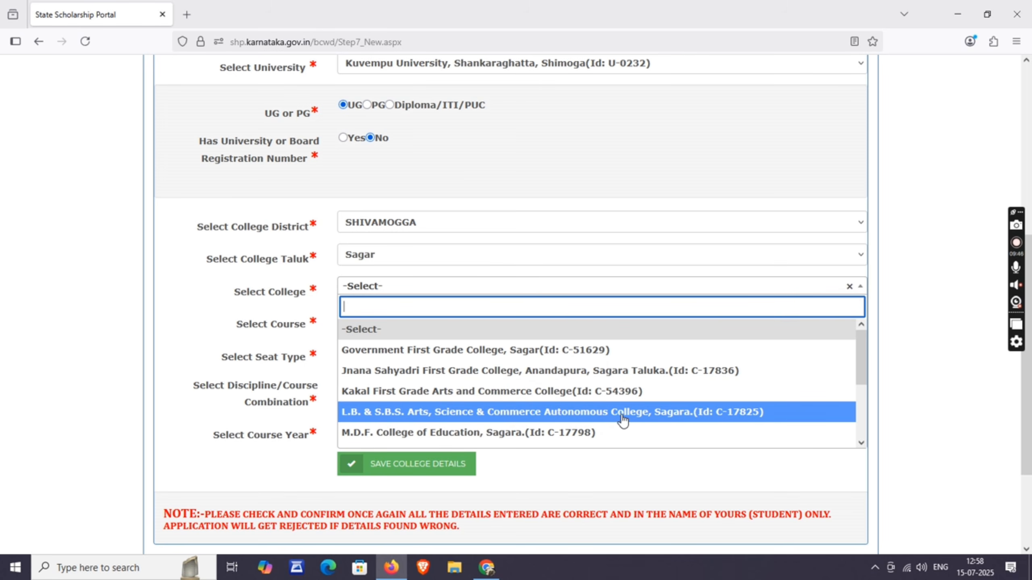
scroll(621, 423, down, 1)
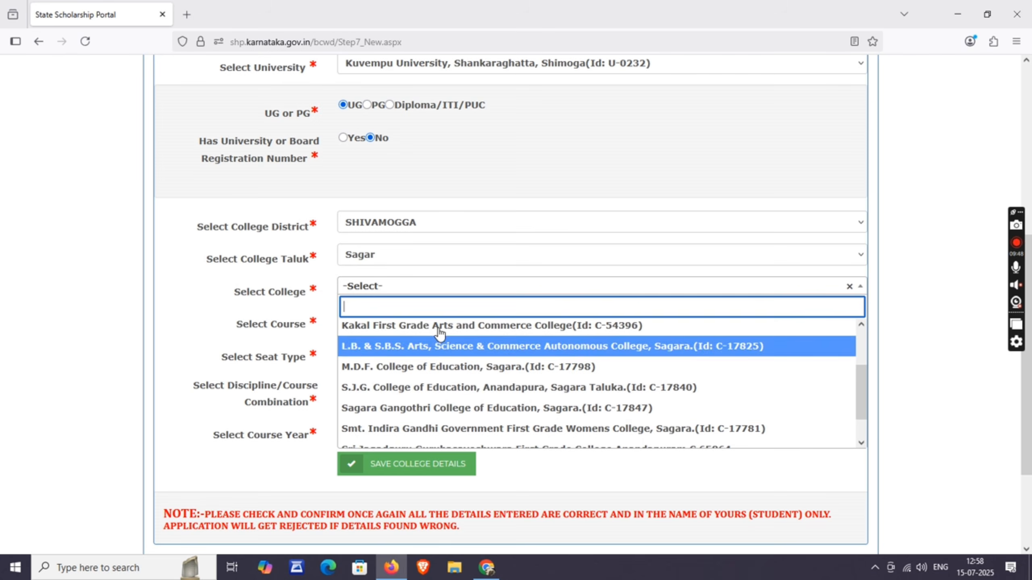
scroll(437, 341, down, 3)
scroll(447, 285, up, 1)
scroll(447, 285, up, 1)
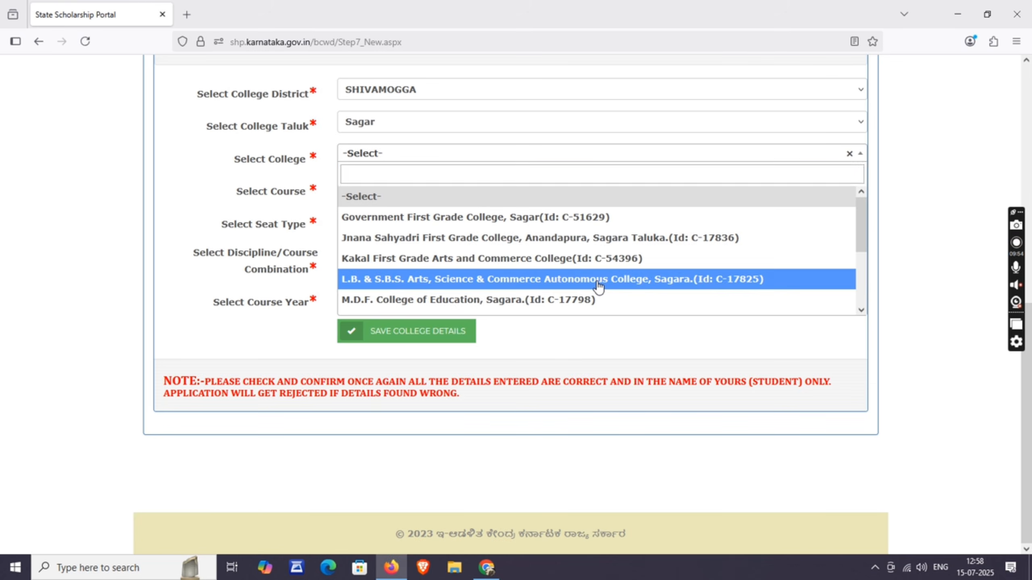
click(597, 284)
scroll(527, 291, down, 8)
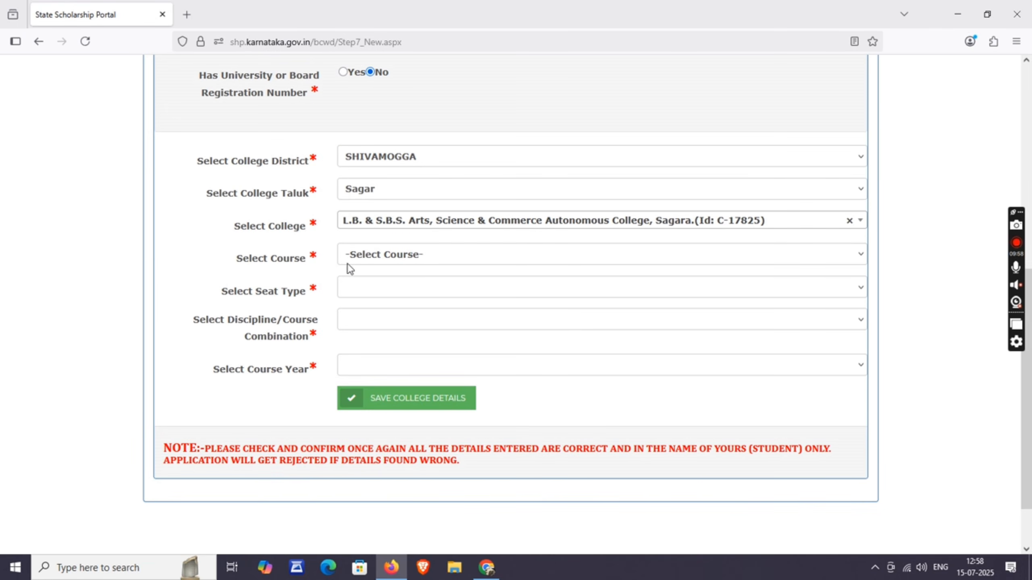
- Set course B.Com., combination B COM and year FIRST, then save the college details
click(373, 256)
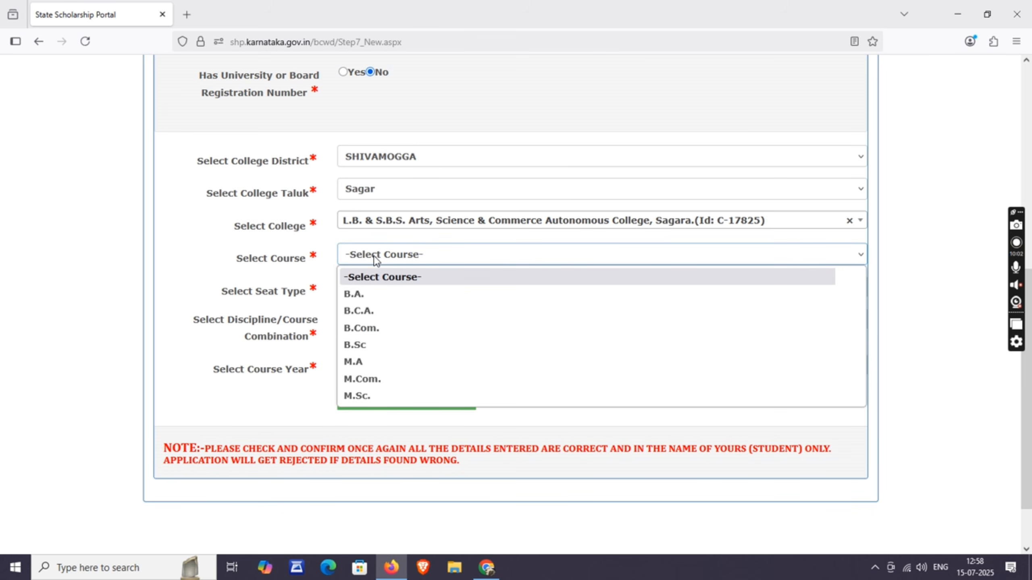
click(362, 328)
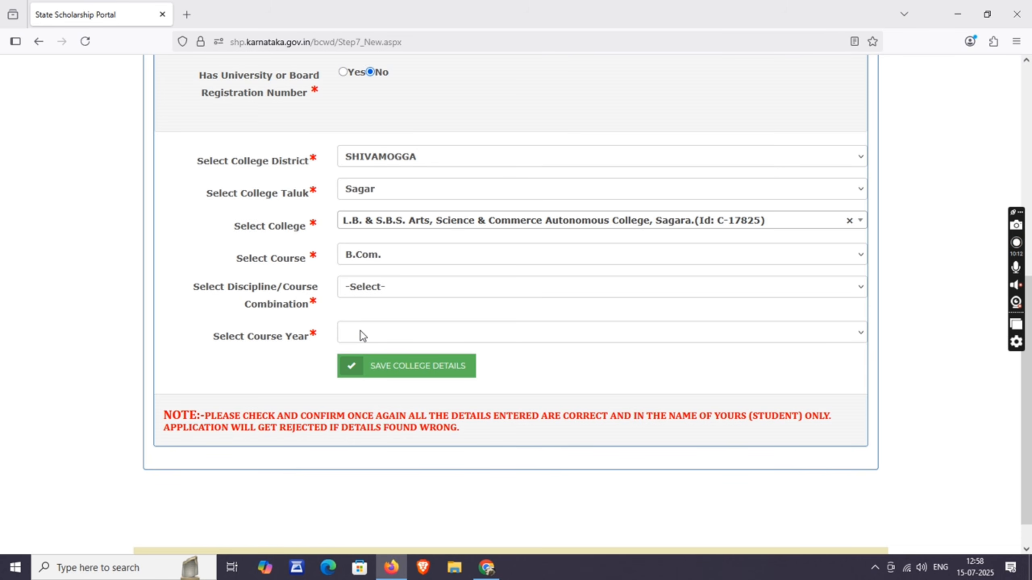
click(392, 289)
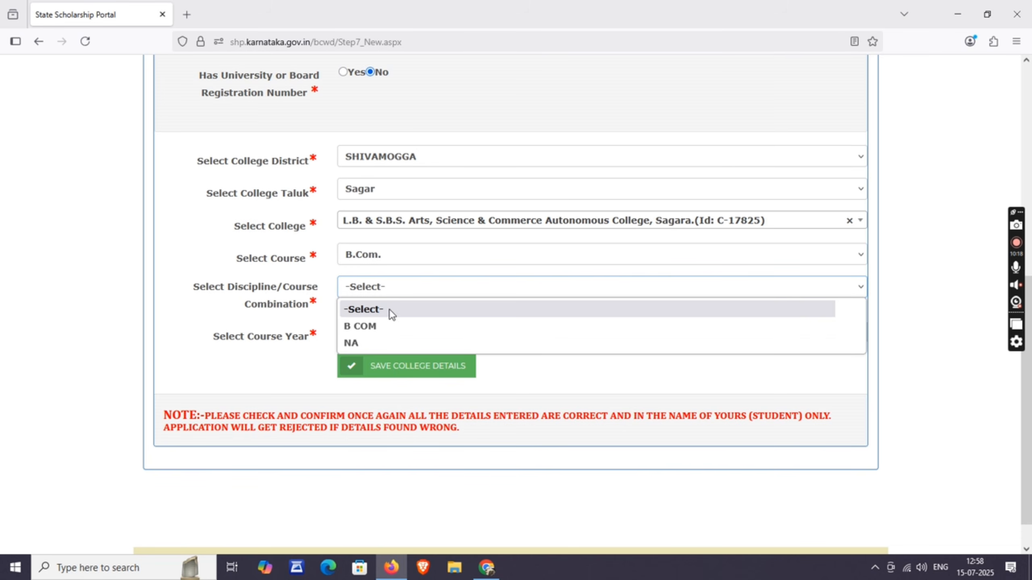
click(376, 326)
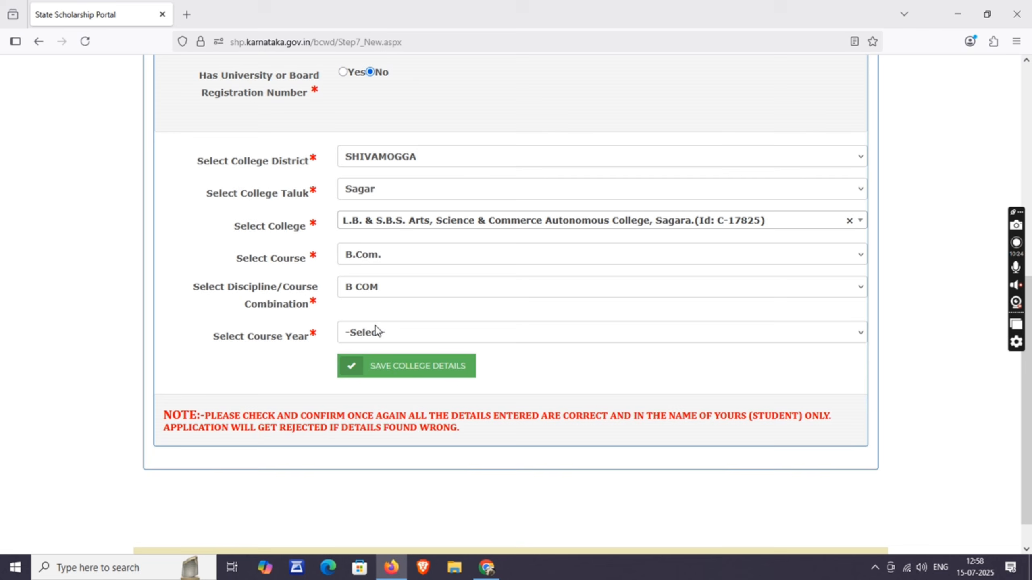
click(375, 327)
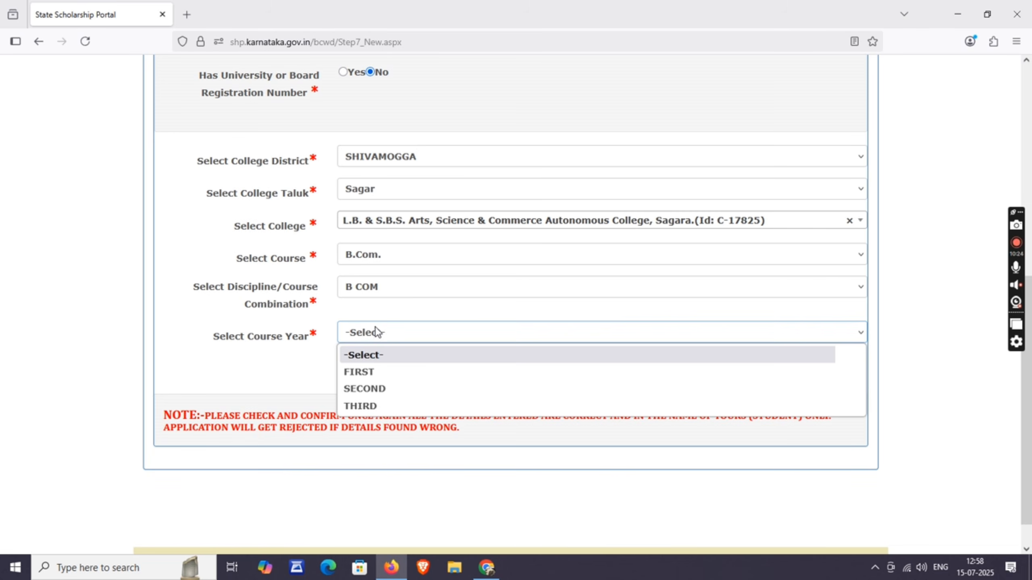
click(373, 371)
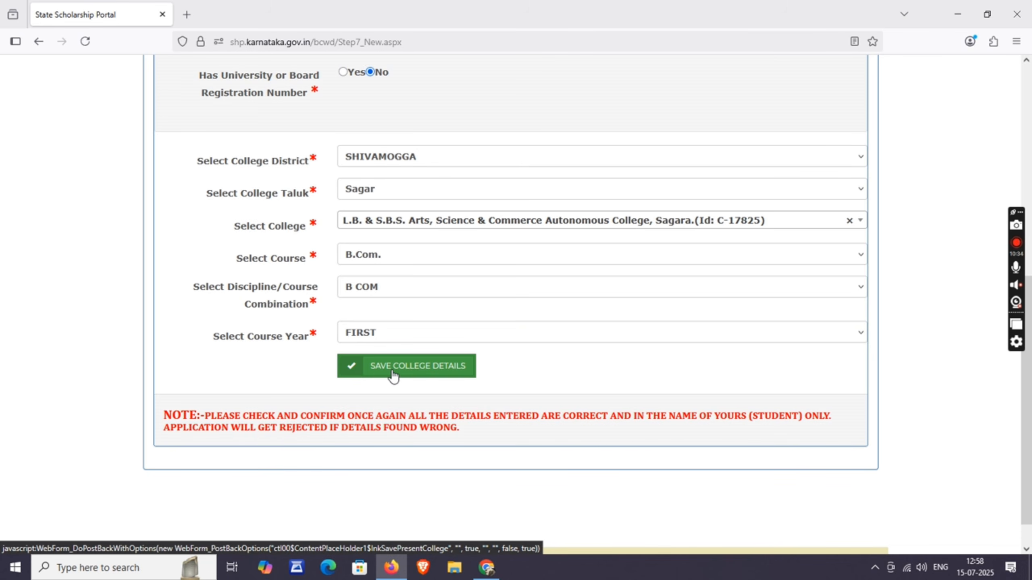
click(407, 373)
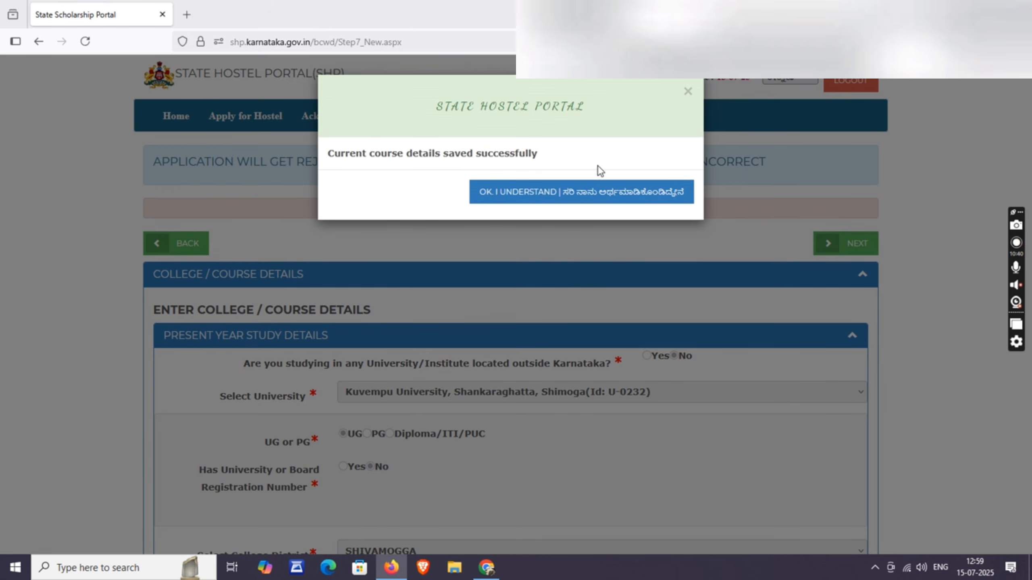
click(575, 193)
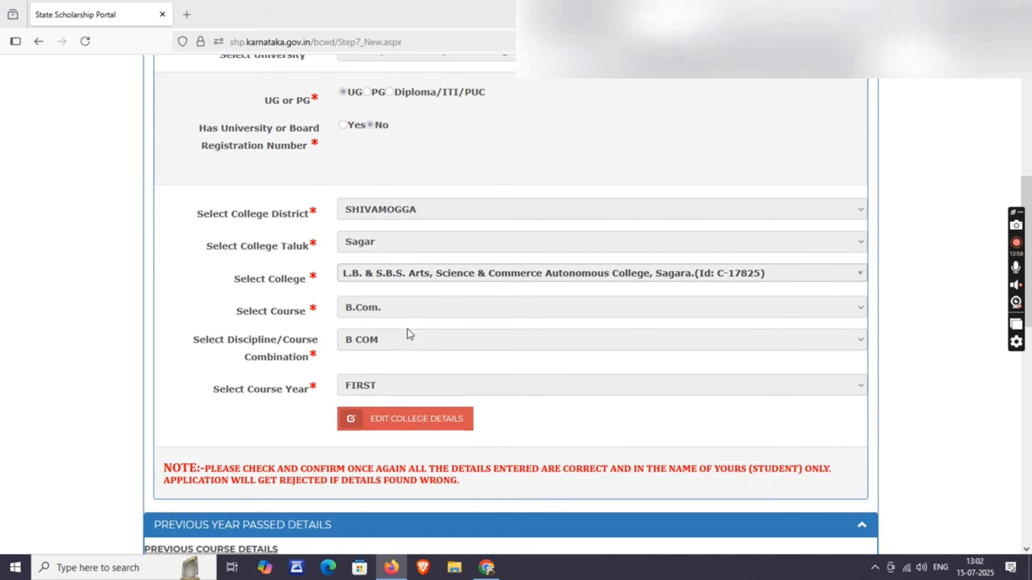
- Choose PUC as the 12th board type in the previous course details
scroll(407, 331, down, 2)
scroll(407, 329, down, 8)
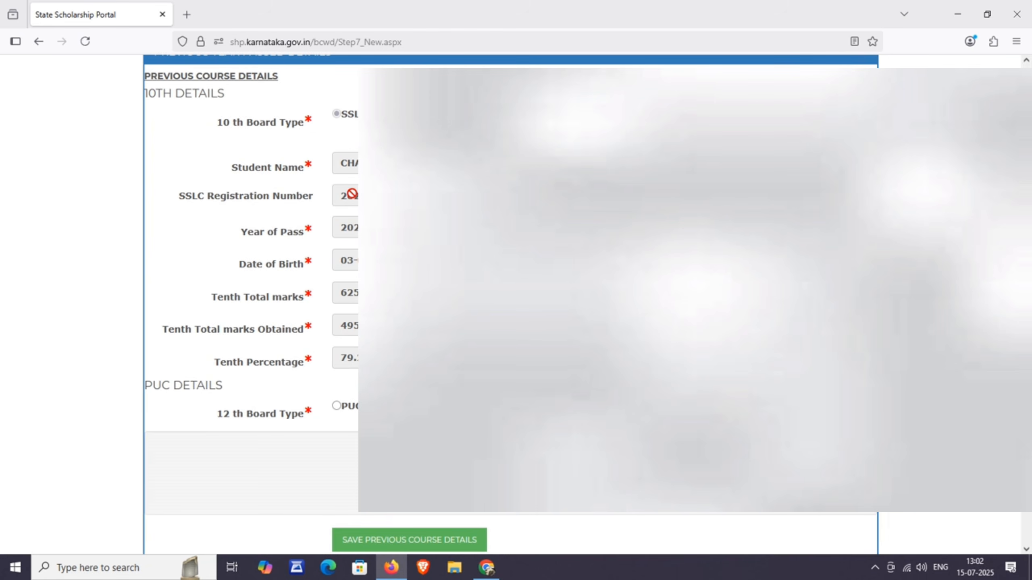
scroll(214, 149, up, 2)
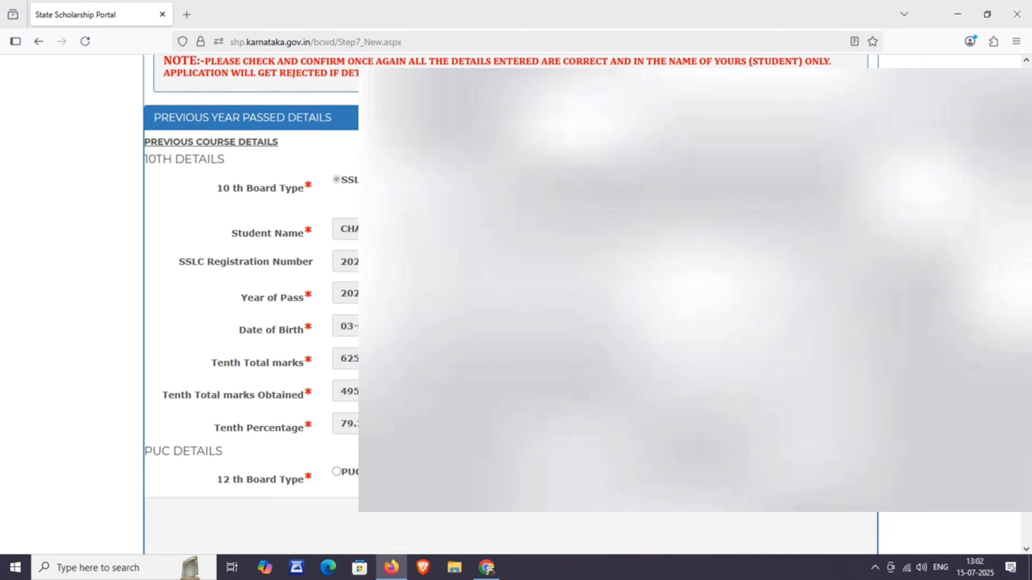
scroll(342, 406, down, 3)
click(341, 405)
scroll(342, 406, down, 1)
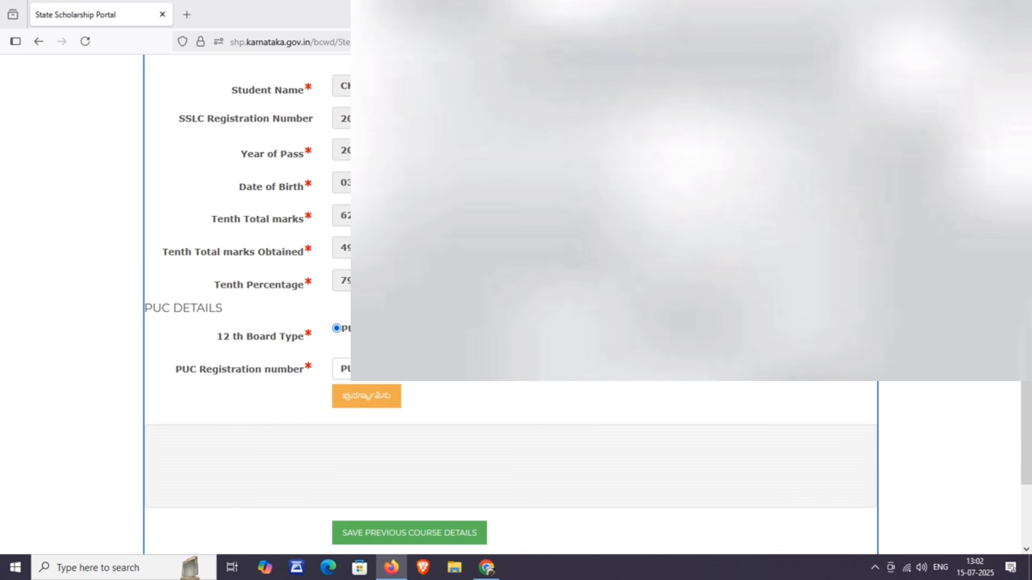
- Enter the PUC registration number, passing month MARCH and year 2025, and fetch the marks
click(342, 369)
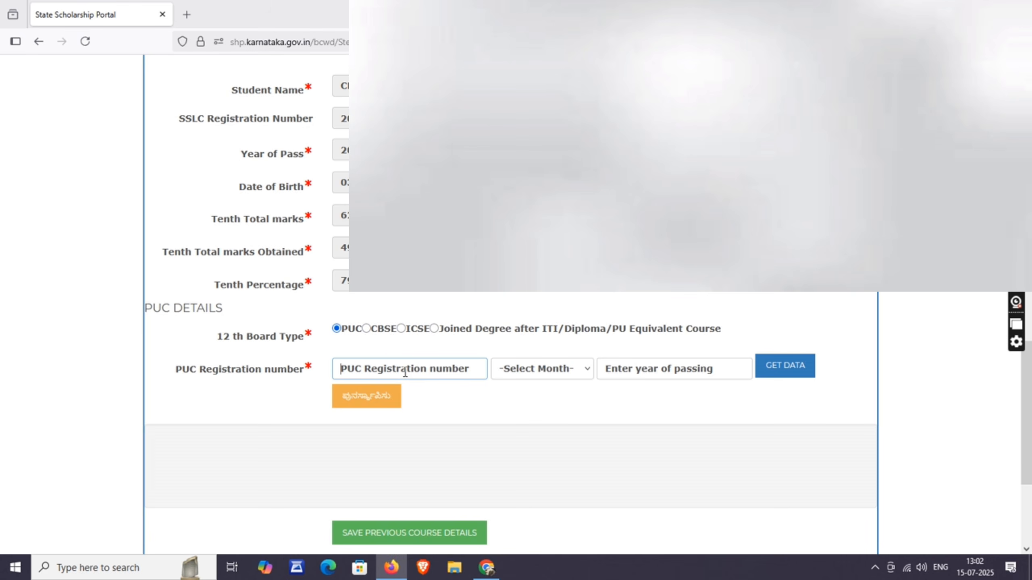
text(202)
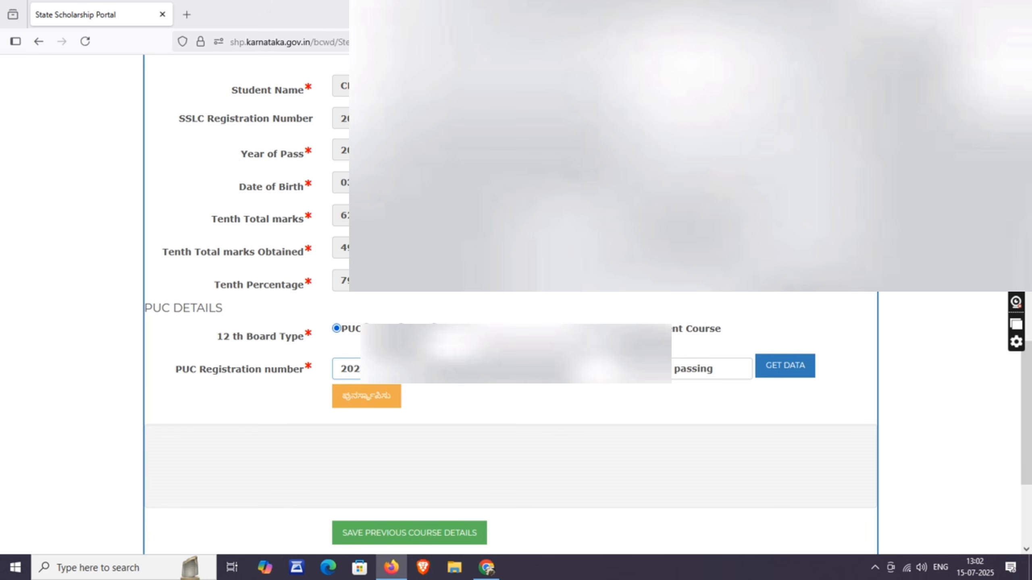
click(545, 370)
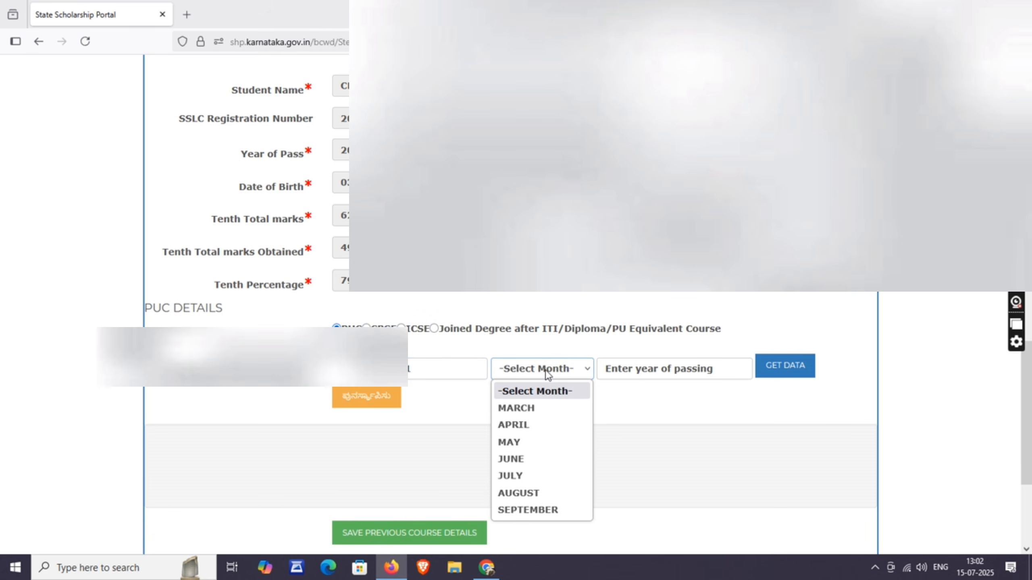
click(540, 407)
click(667, 369)
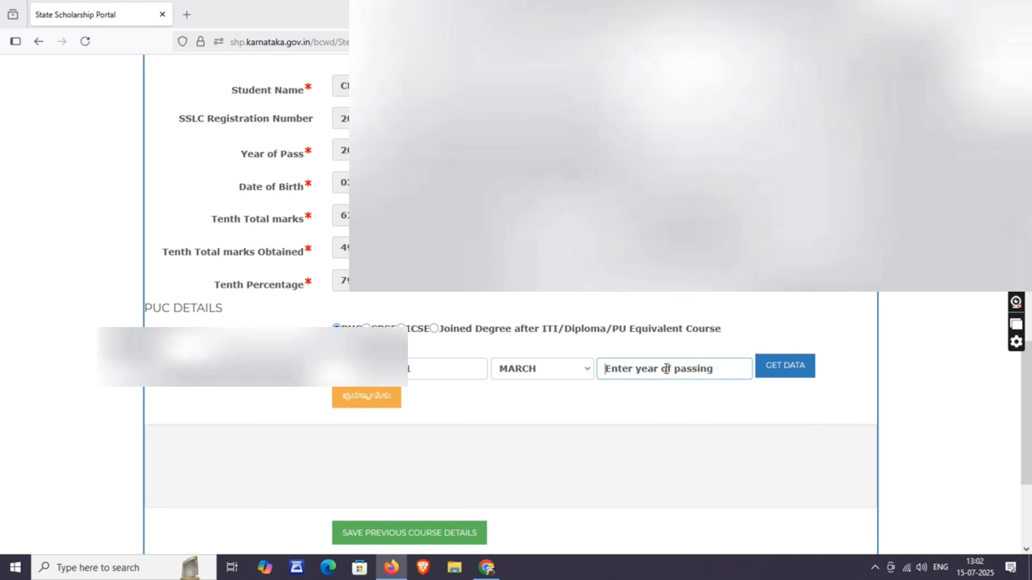
text(2025)
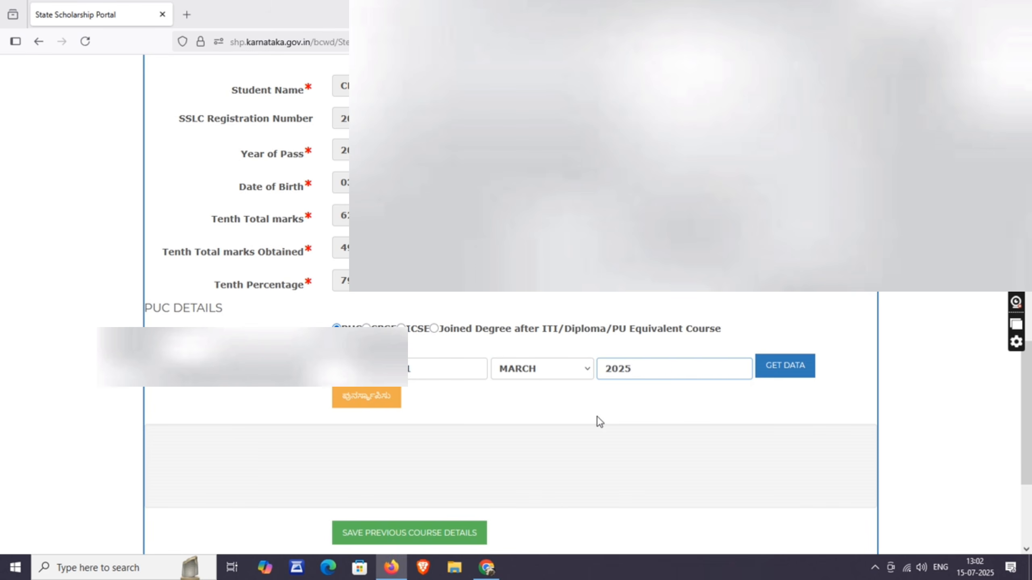
click(785, 366)
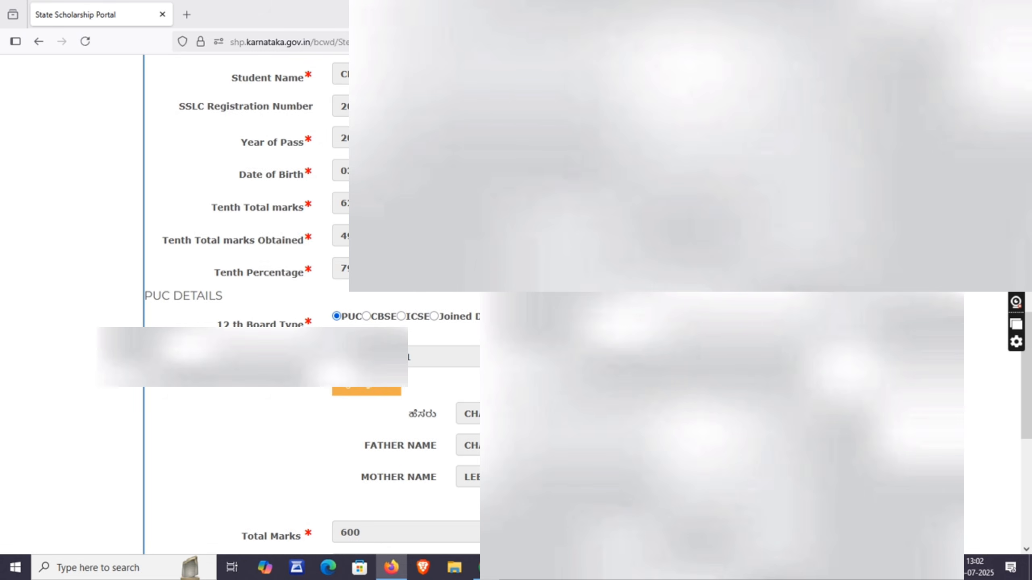
- Save the previous course details and continue to the Hostel List Details step
scroll(285, 305, down, 4)
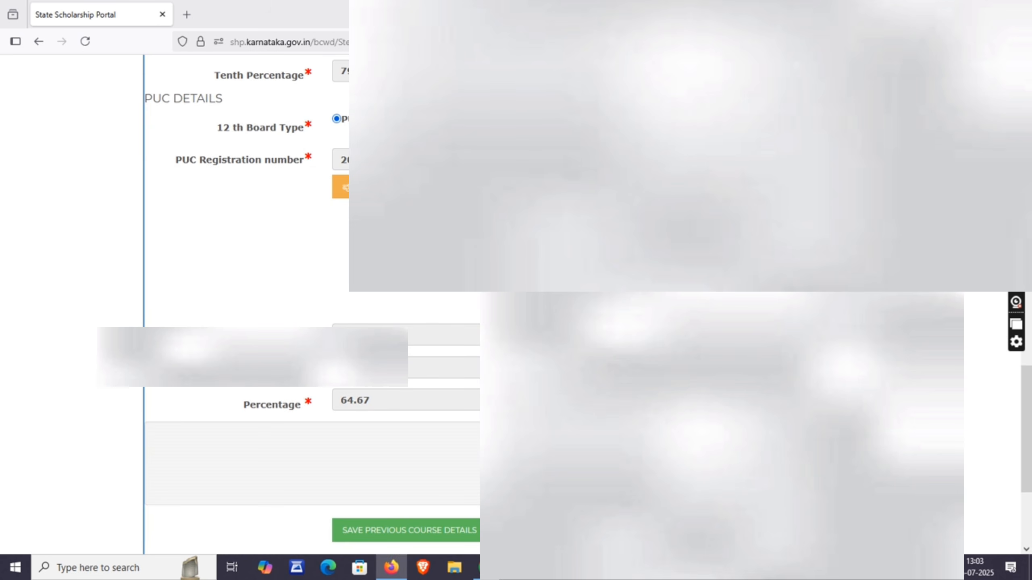
scroll(442, 430, up, 2)
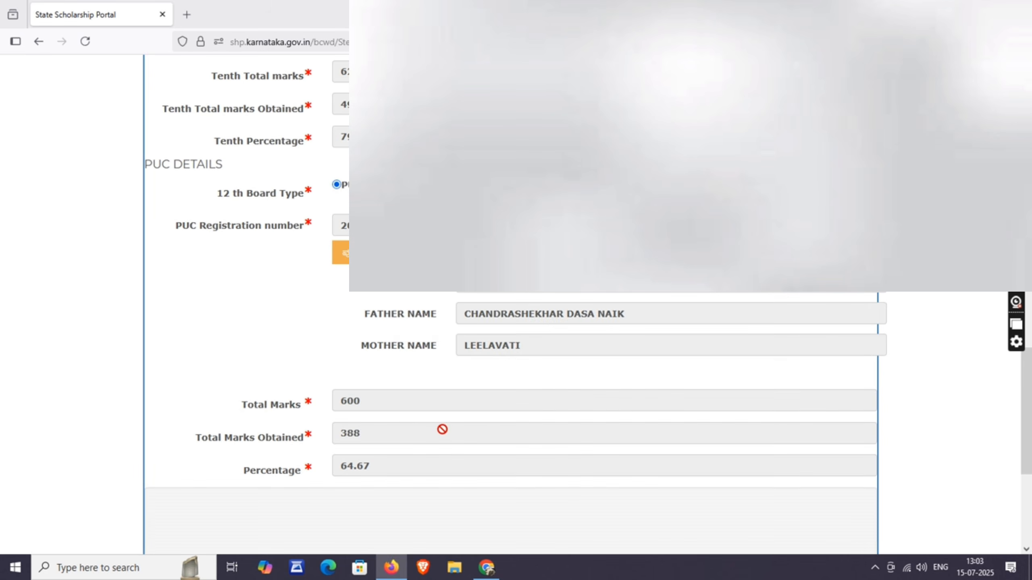
scroll(442, 429, down, 3)
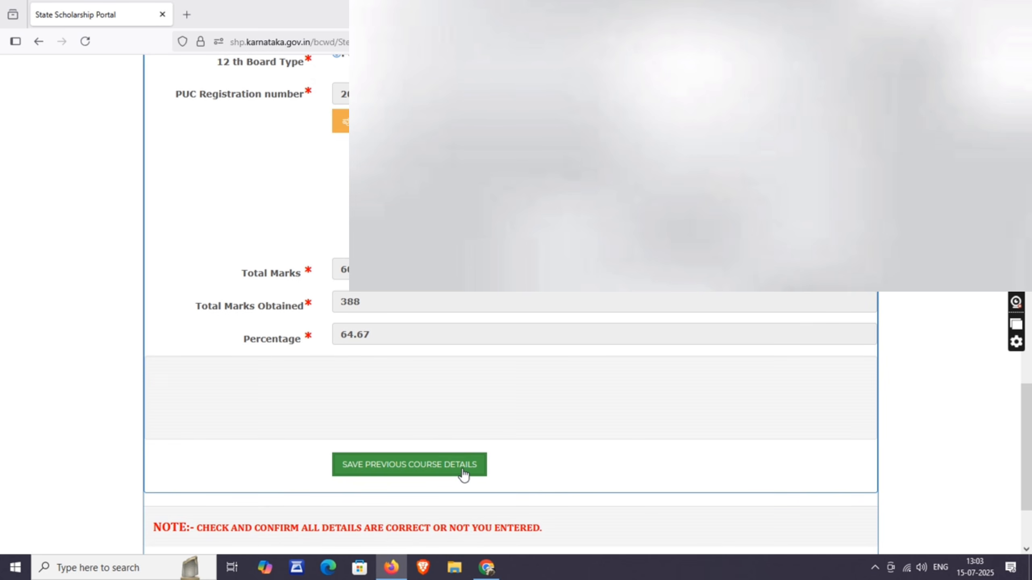
click(441, 474)
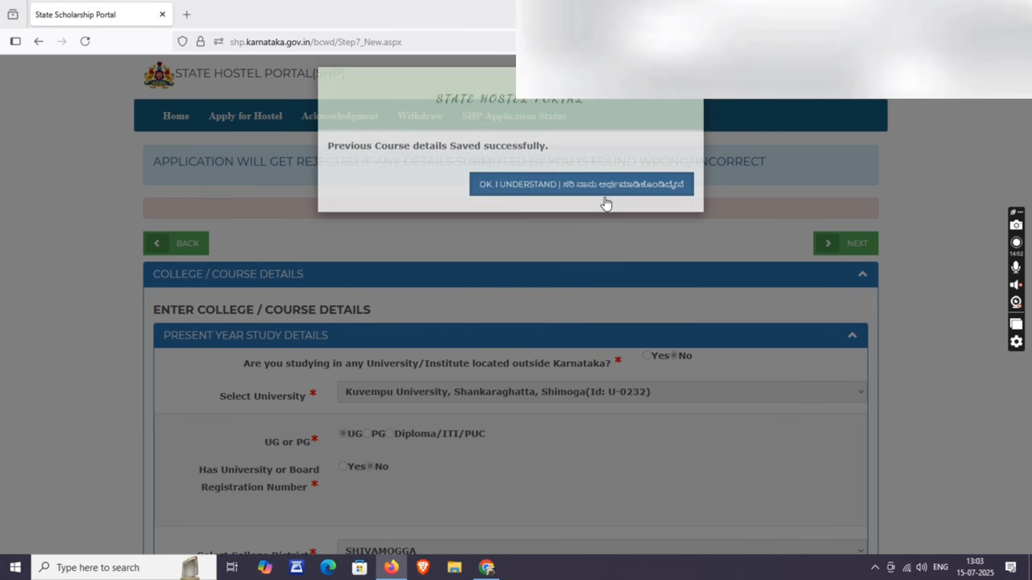
click(605, 195)
click(845, 244)
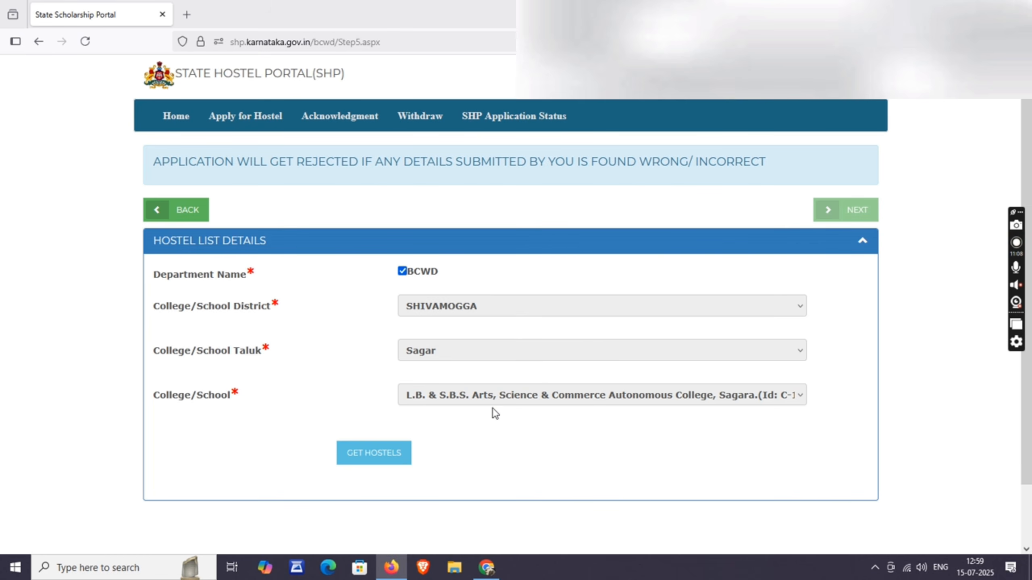
- Load the hostels for the L.B. & S.B.S. college in Sagar, SHIVAMOGGA district
click(376, 450)
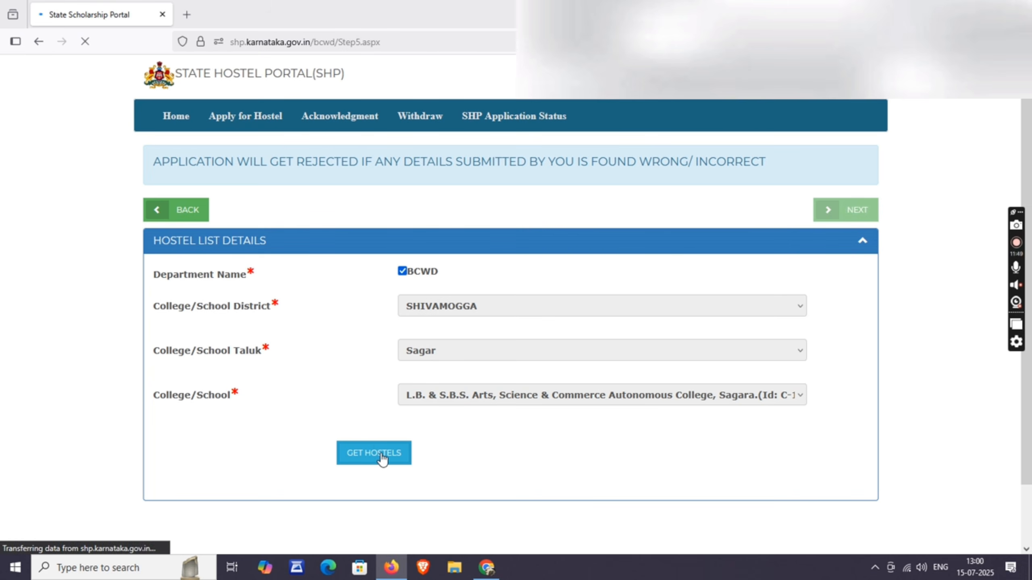
- Give hostel BCWD2354 priority 1 and BCWD2357 priority 2
scroll(417, 390, up, 5)
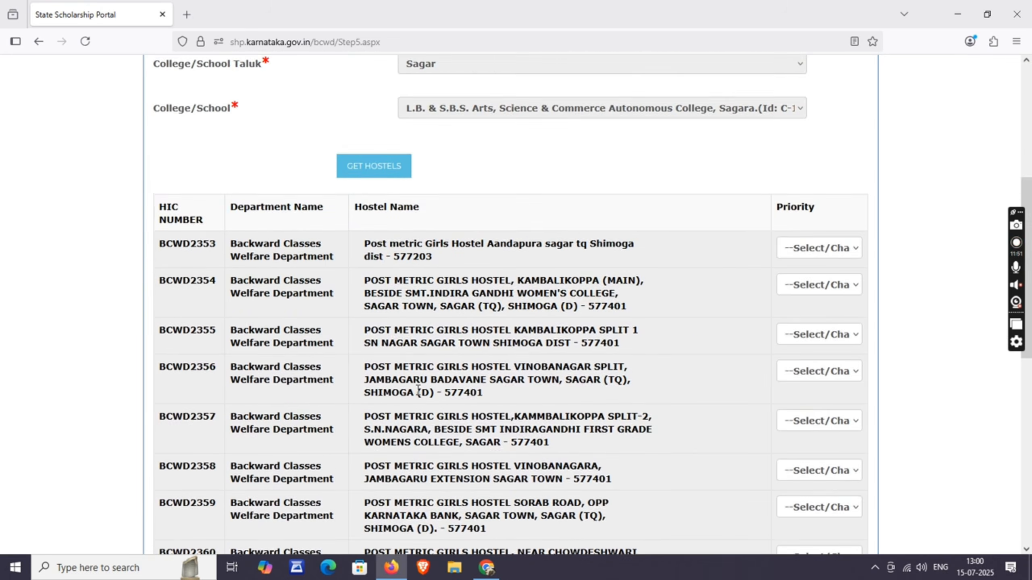
scroll(417, 390, down, 2)
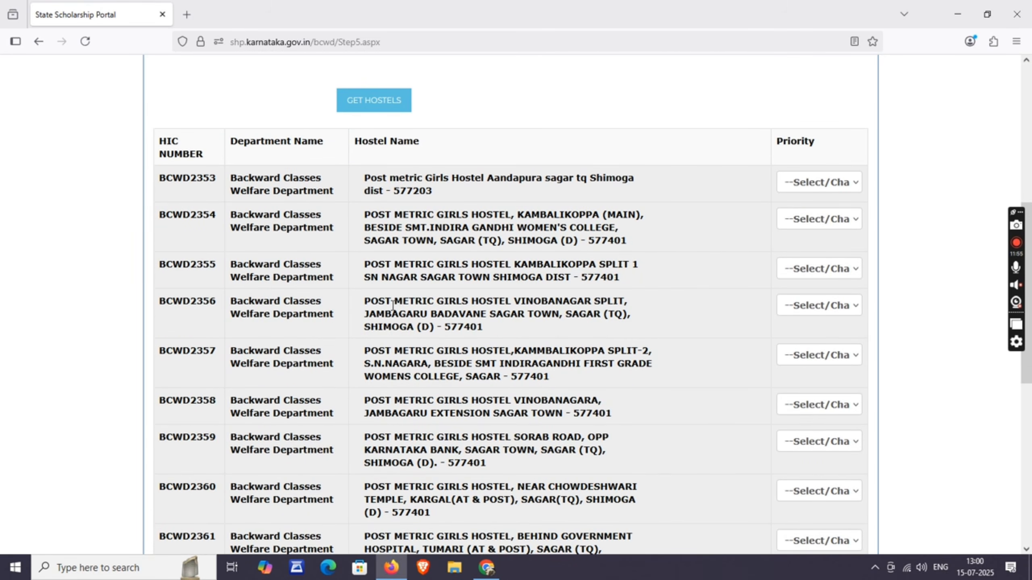
scroll(391, 305, up, 2)
scroll(302, 274, down, 2)
click(816, 220)
click(806, 257)
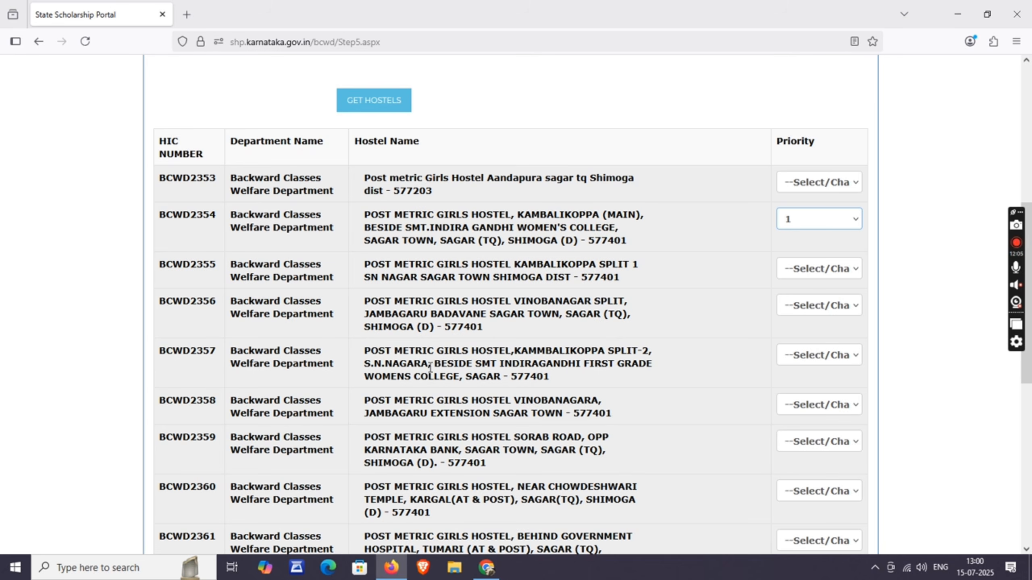
click(829, 358)
click(798, 392)
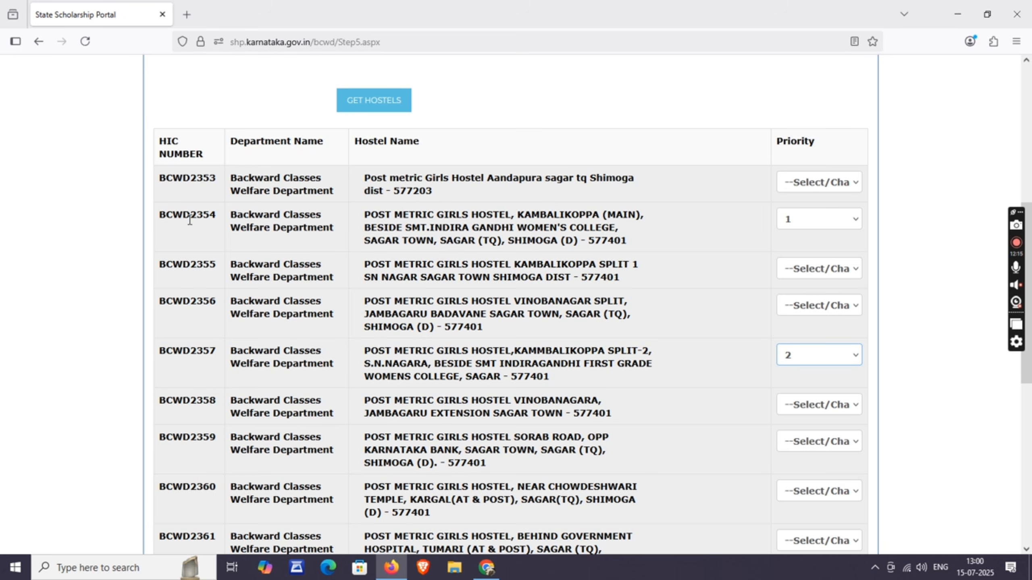
- Set BCWD2355 to priority 3 and BCWD2356 to priority 4
click(198, 210)
scroll(390, 366, down, 5)
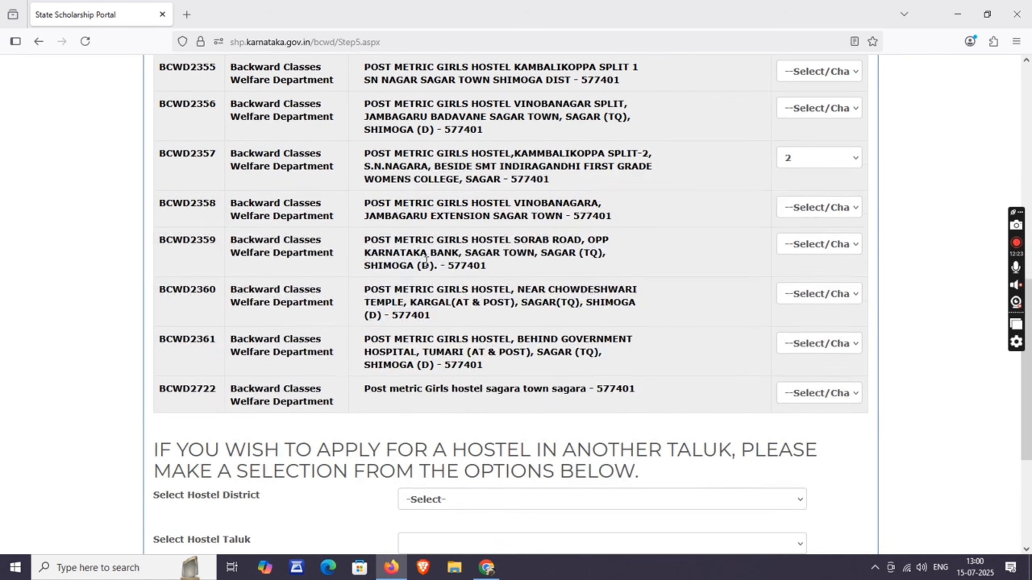
click(832, 246)
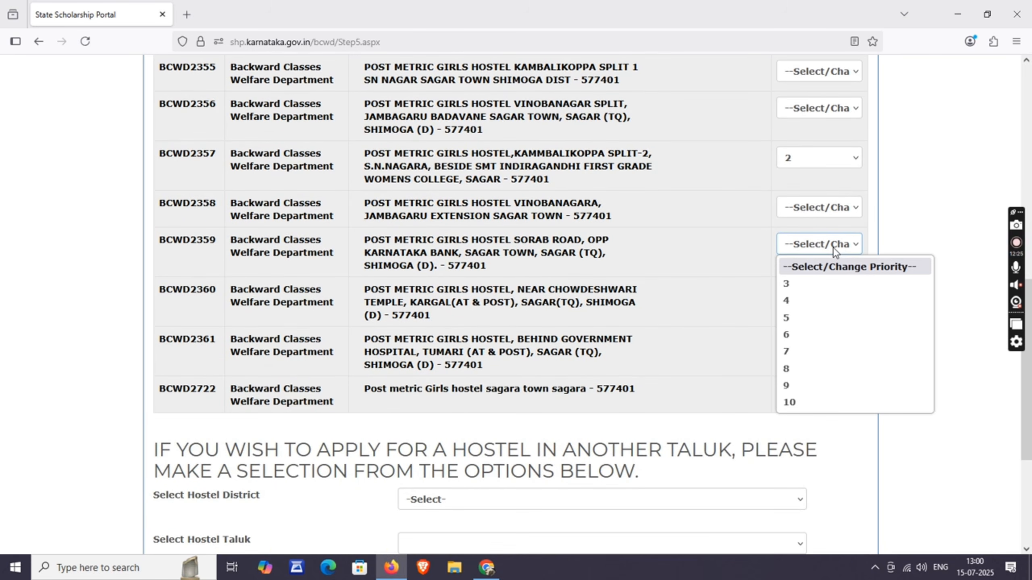
click(558, 261)
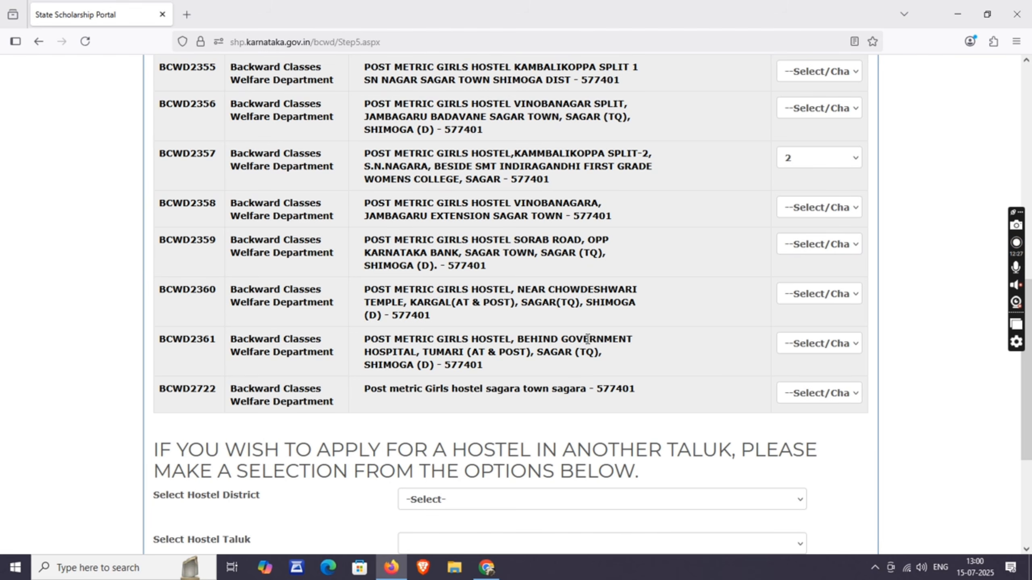
scroll(729, 359, up, 5)
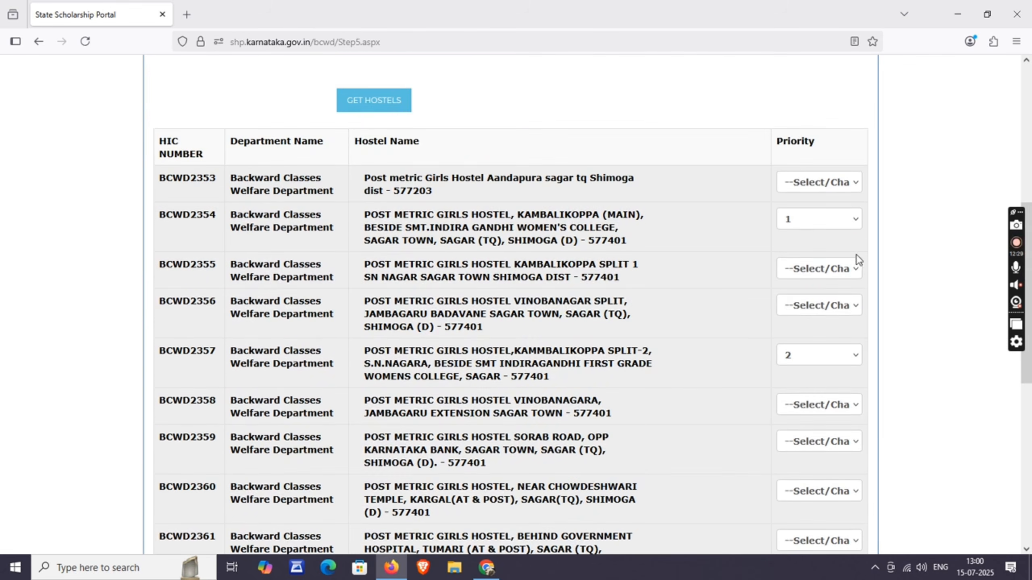
click(823, 272)
click(819, 306)
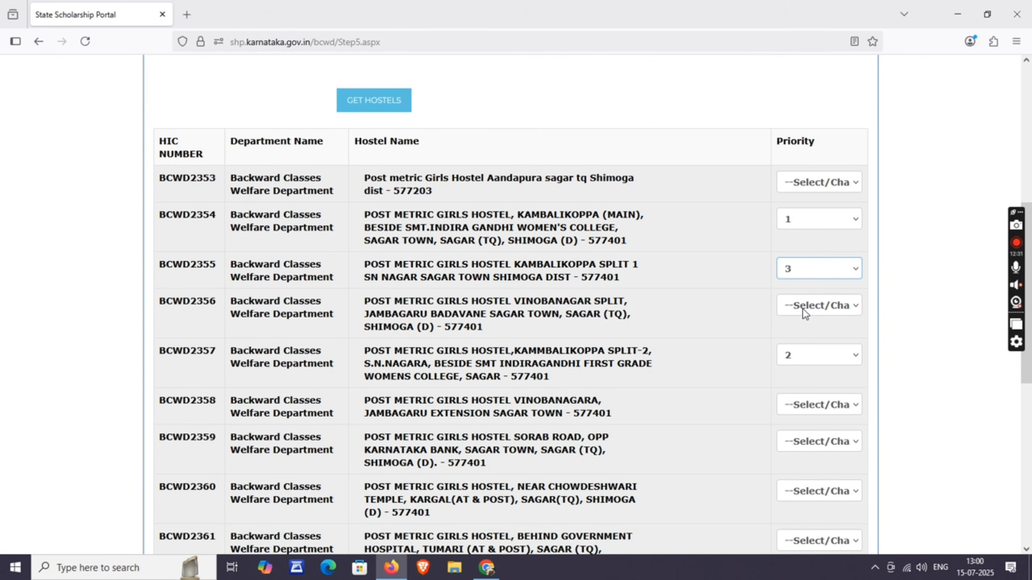
click(813, 302)
click(800, 341)
- Rank BCWD2358, BCWD2359, BCWD2360 and BCWD2361 as priorities 5 through 8
scroll(819, 324, down, 2)
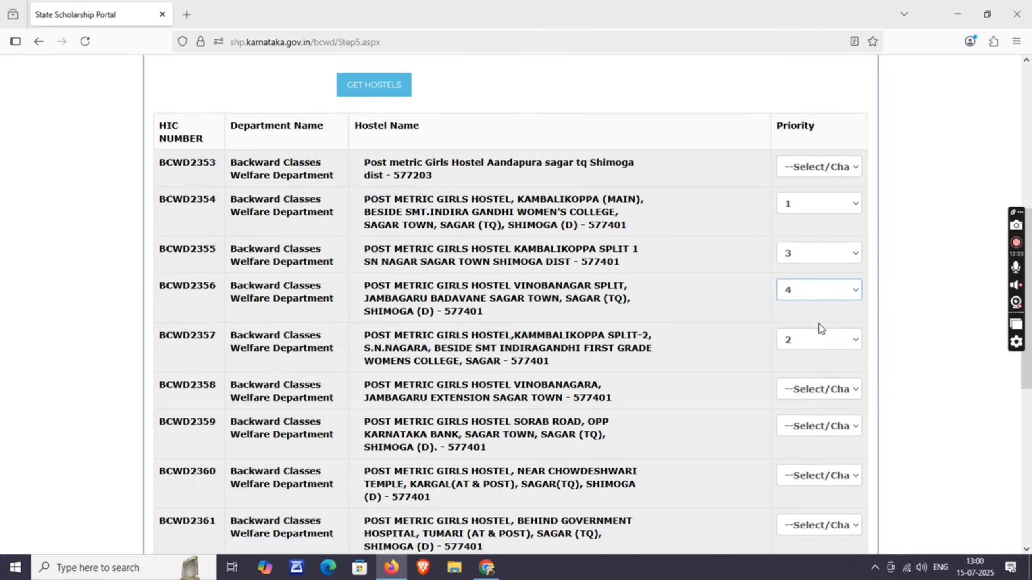
click(814, 341)
click(806, 375)
click(810, 380)
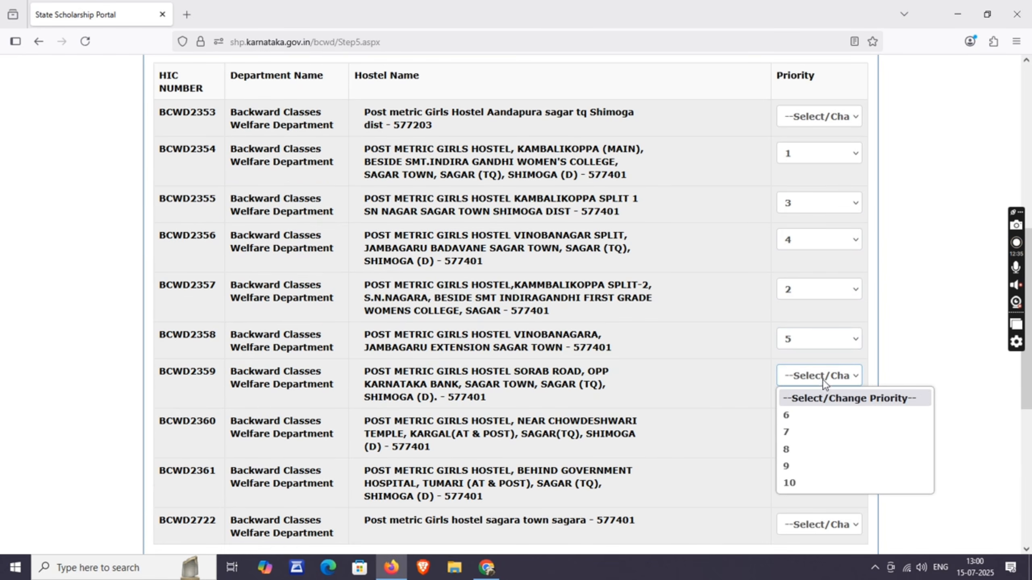
click(805, 414)
scroll(823, 405, down, 2)
click(822, 361)
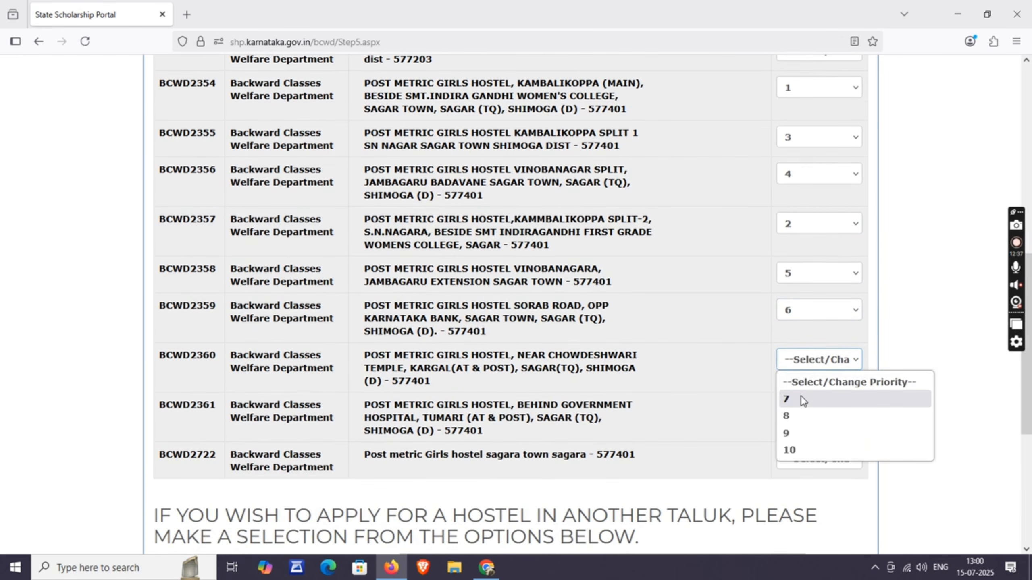
click(800, 395)
click(825, 414)
click(806, 446)
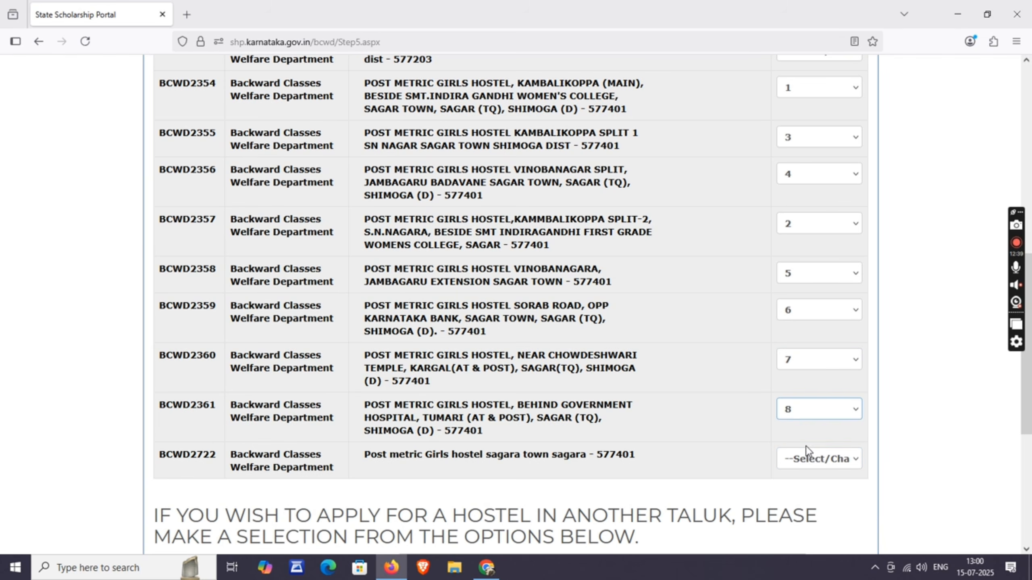
- Give BCWD2722 priority 9 and BCWD2353 priority 10
click(804, 459)
click(800, 497)
scroll(832, 292, up, 6)
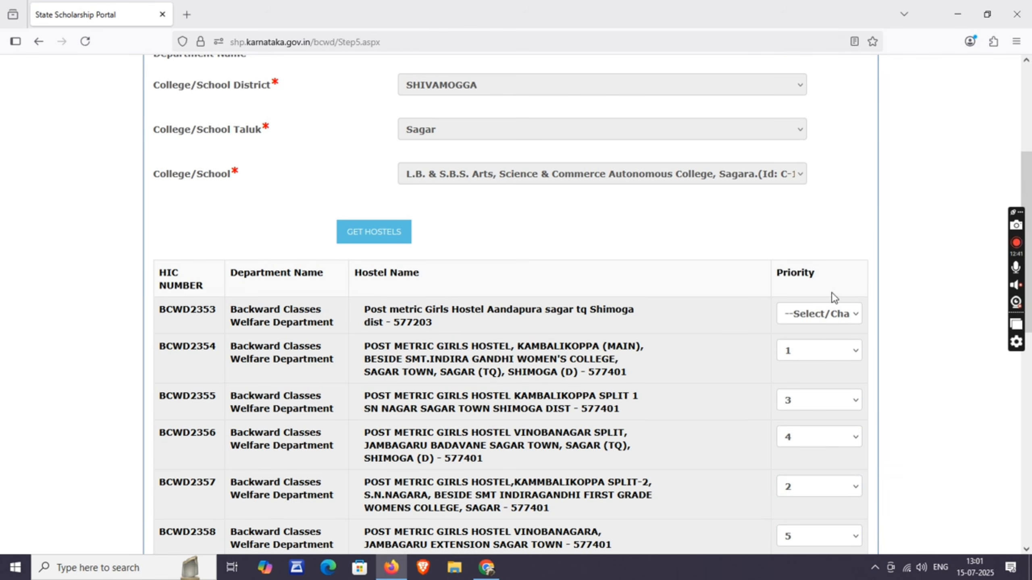
click(817, 318)
click(806, 356)
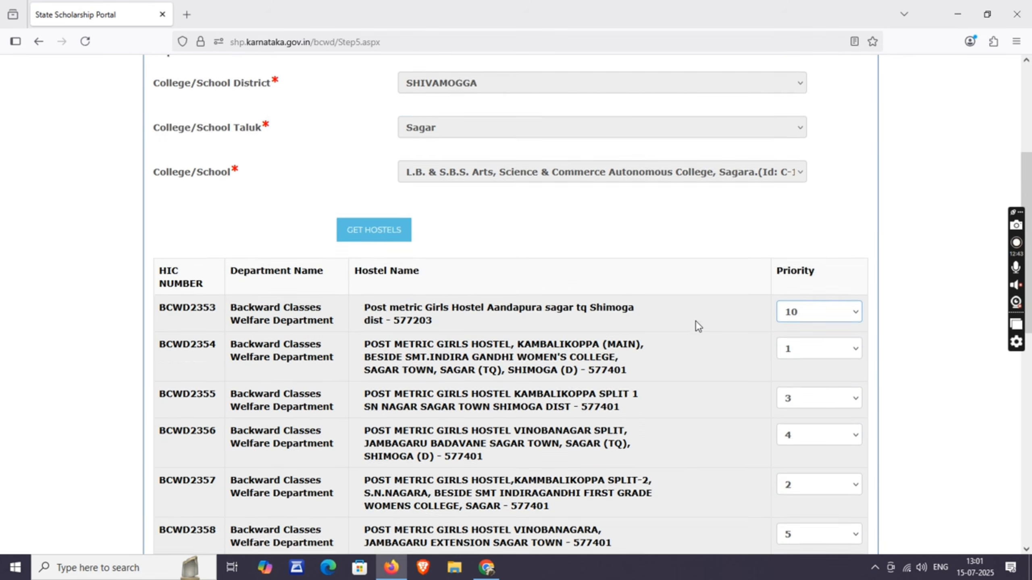
scroll(756, 228, down, 3)
scroll(758, 205, down, 3)
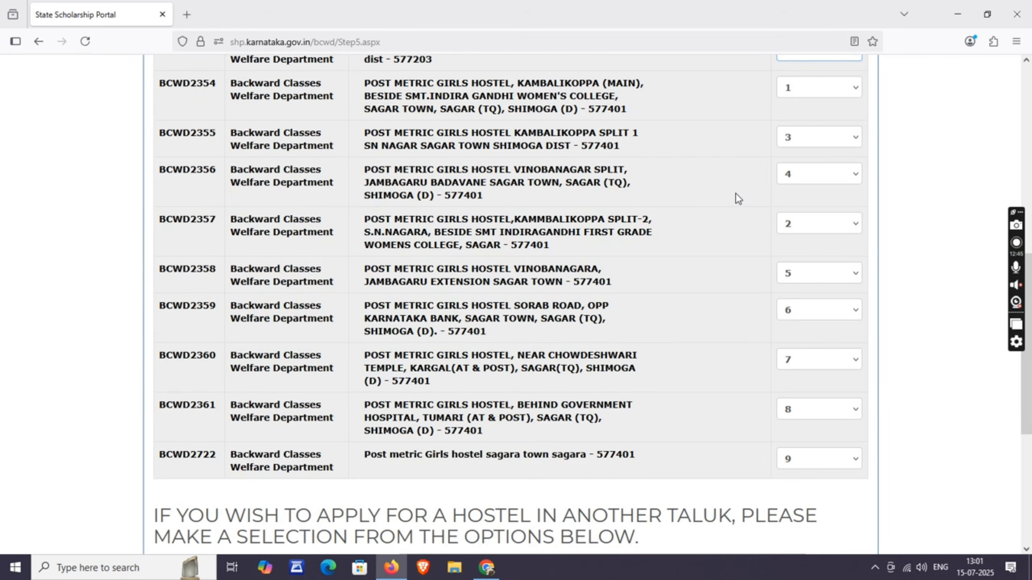
scroll(772, 201, down, 5)
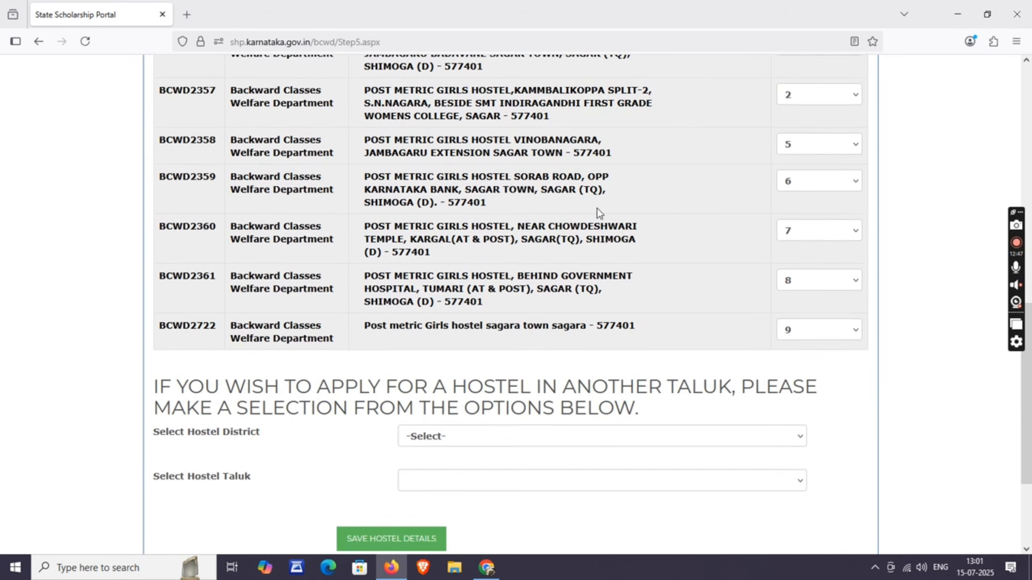
- Choose UTTARA KANNADA as the hostel district and Siddapur as the taluk
click(419, 370)
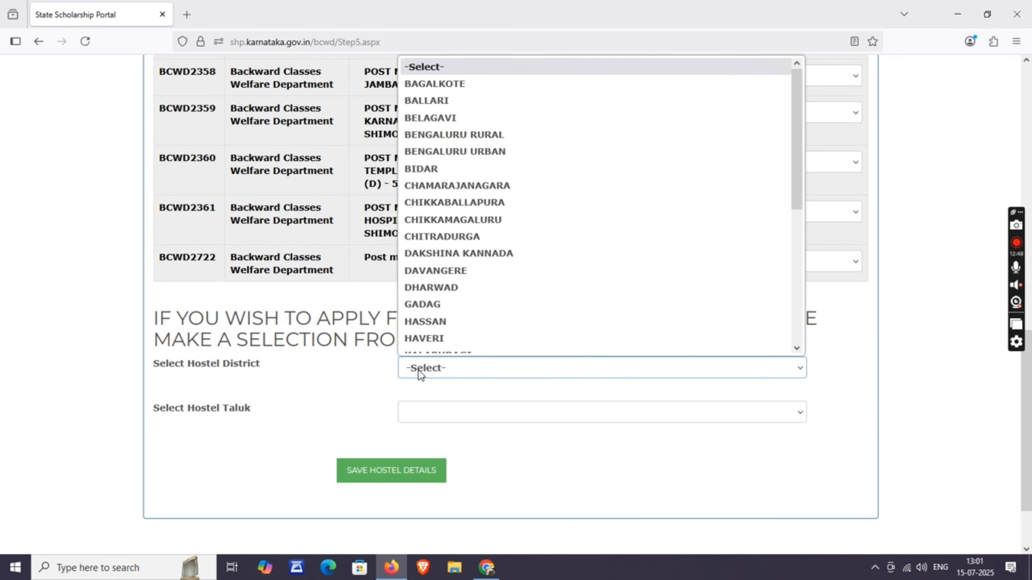
key(u)
key(Down)
click(467, 347)
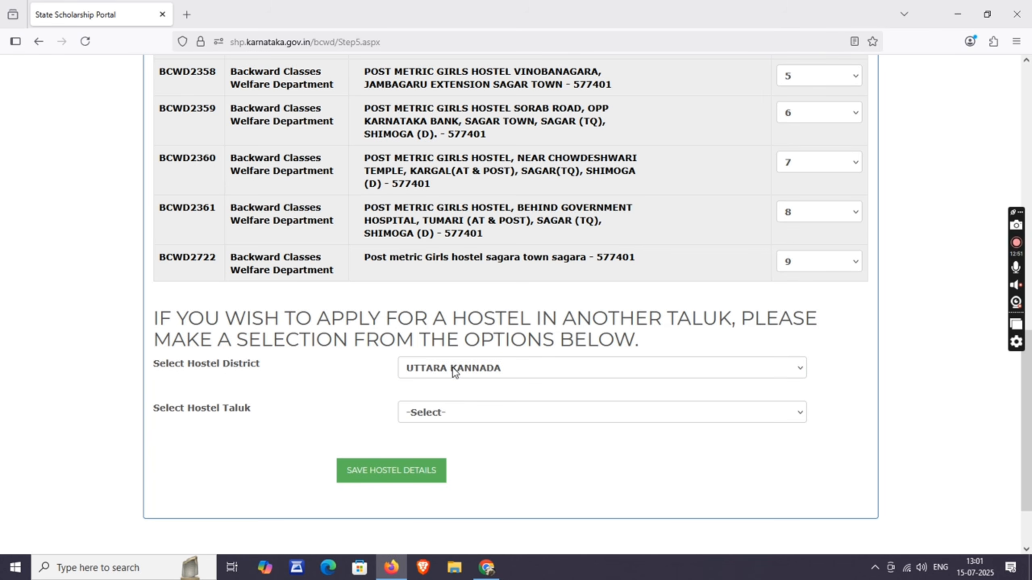
click(449, 406)
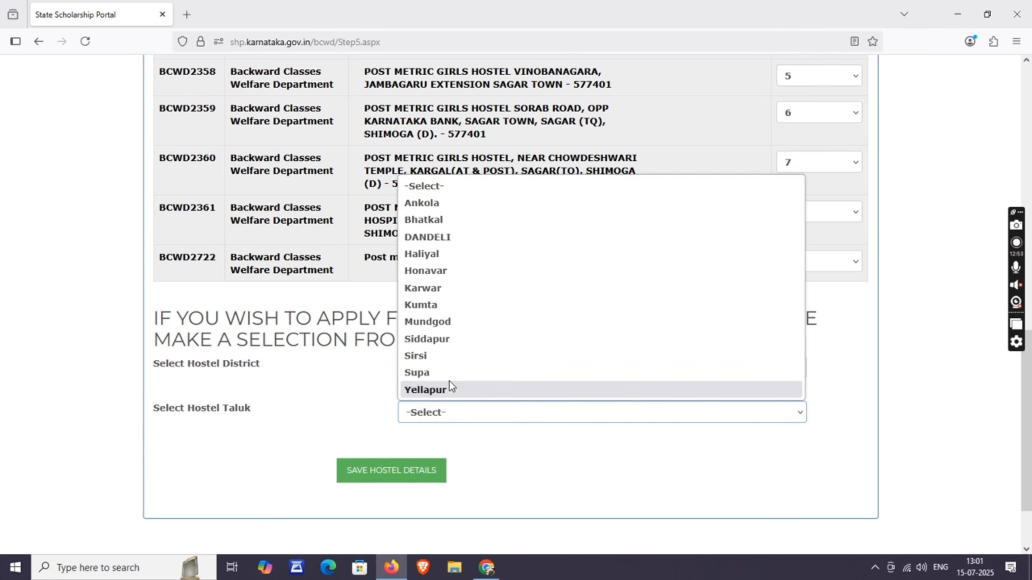
click(434, 342)
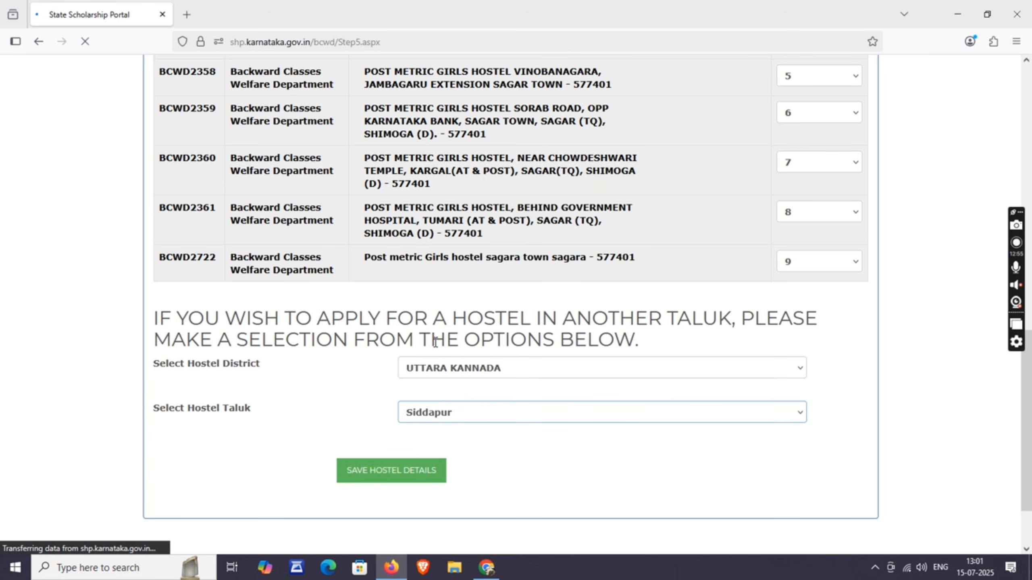
- Give hostel BCWD2504 priority 11 and BCWD2505 priority 12
scroll(479, 340, down, 8)
scroll(480, 341, up, 2)
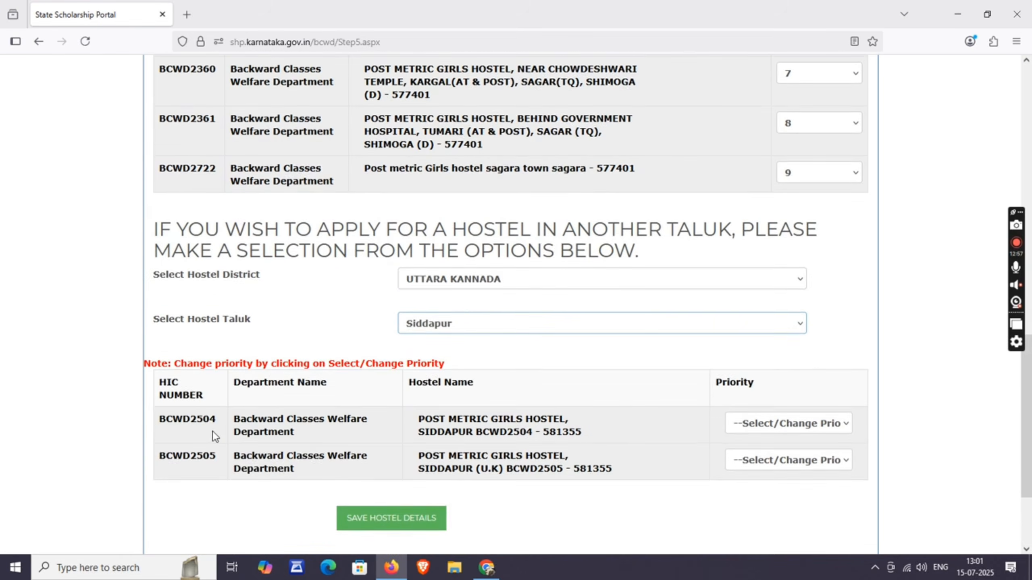
scroll(241, 433, down, 1)
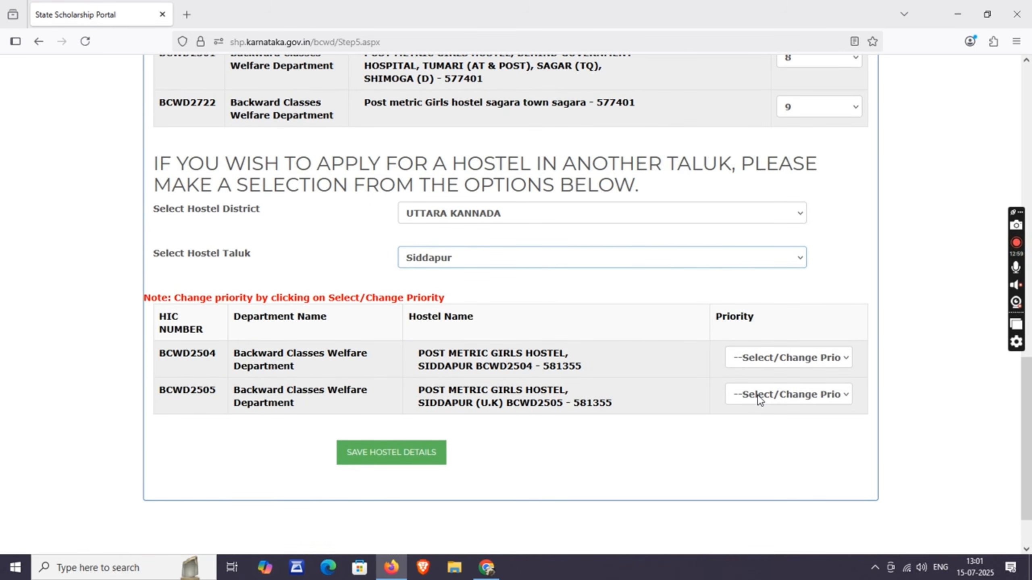
click(758, 395)
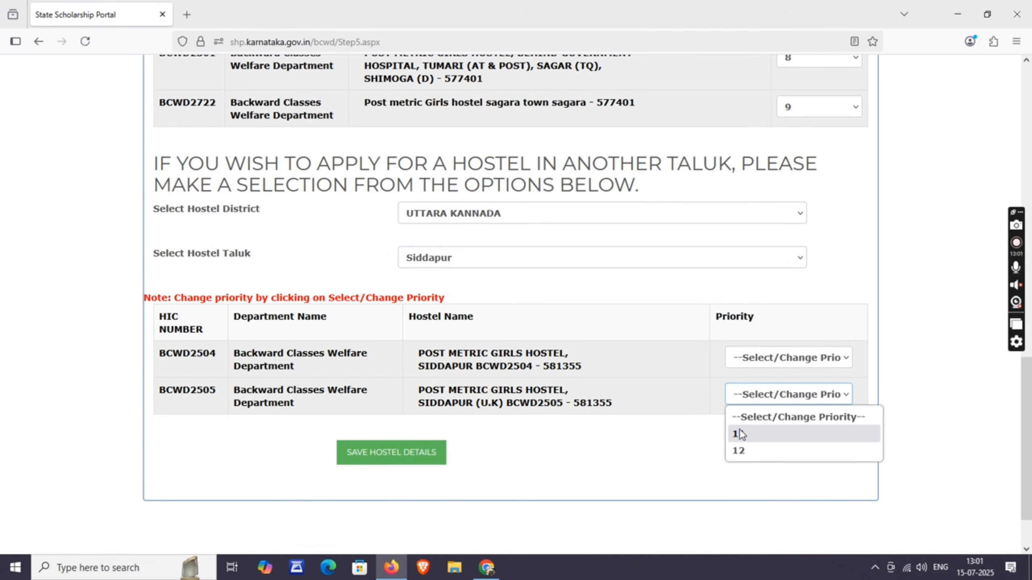
click(766, 364)
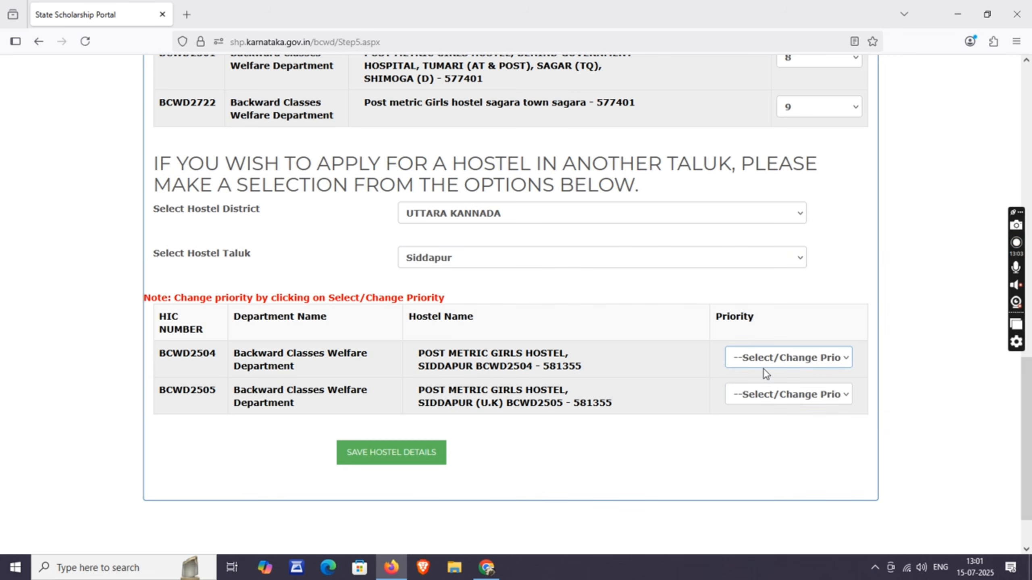
click(756, 361)
click(746, 396)
click(746, 394)
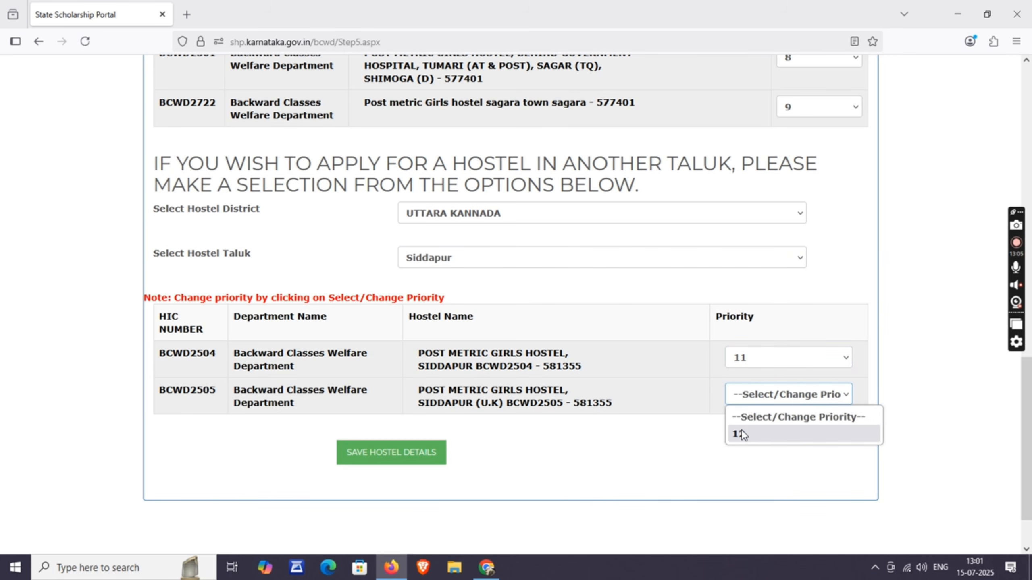
click(742, 433)
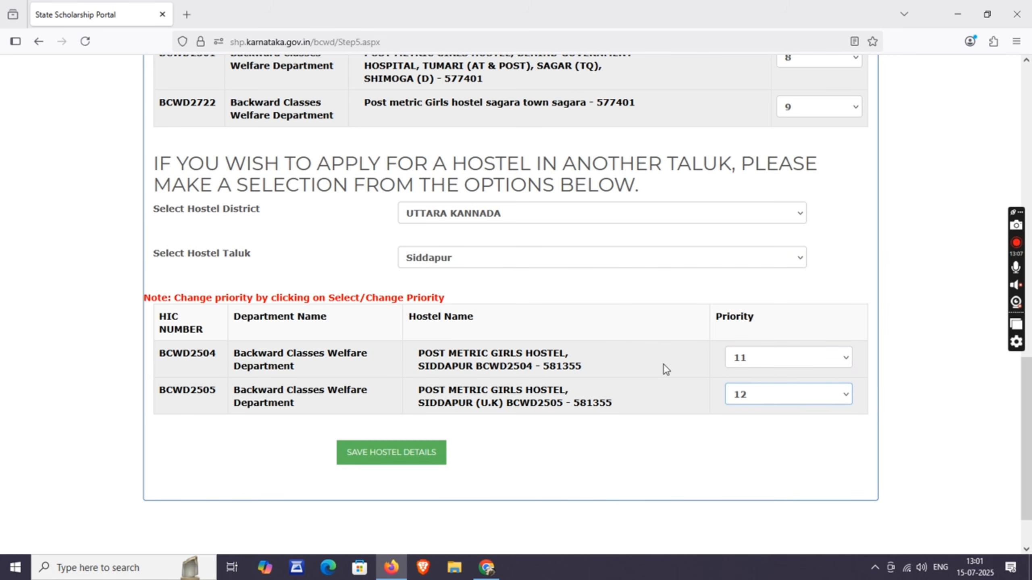
- Save the twelve hostel priorities, check the saved list, and continue to Final Submit
scroll(764, 365, up, 2)
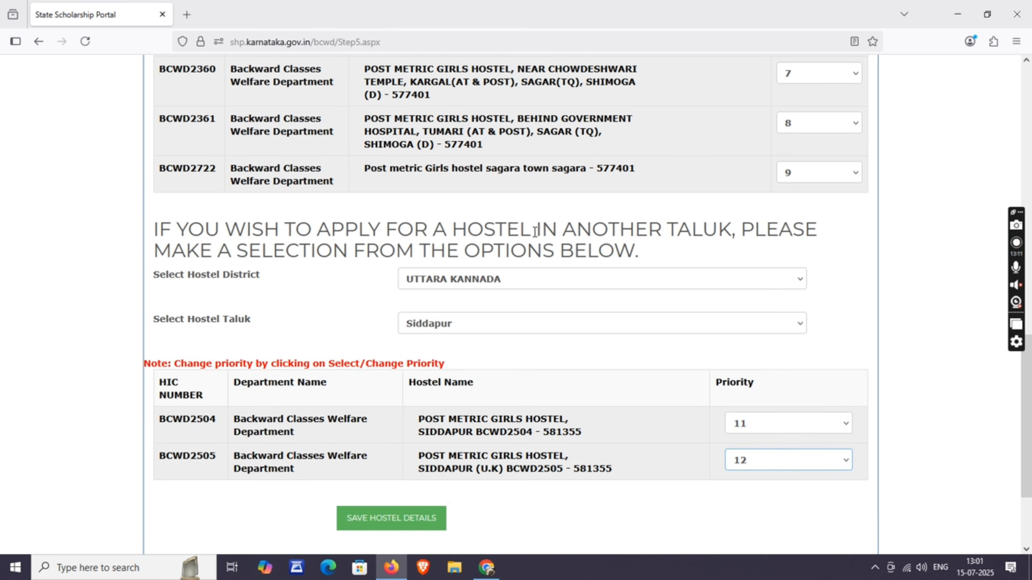
scroll(374, 218, down, 3)
click(389, 388)
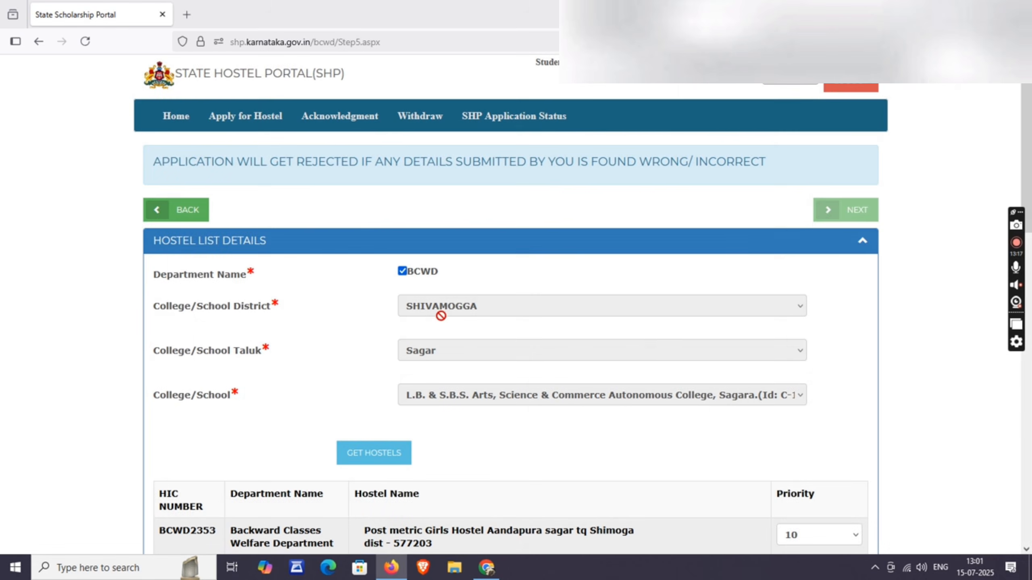
scroll(670, 357, down, 15)
scroll(671, 356, up, 15)
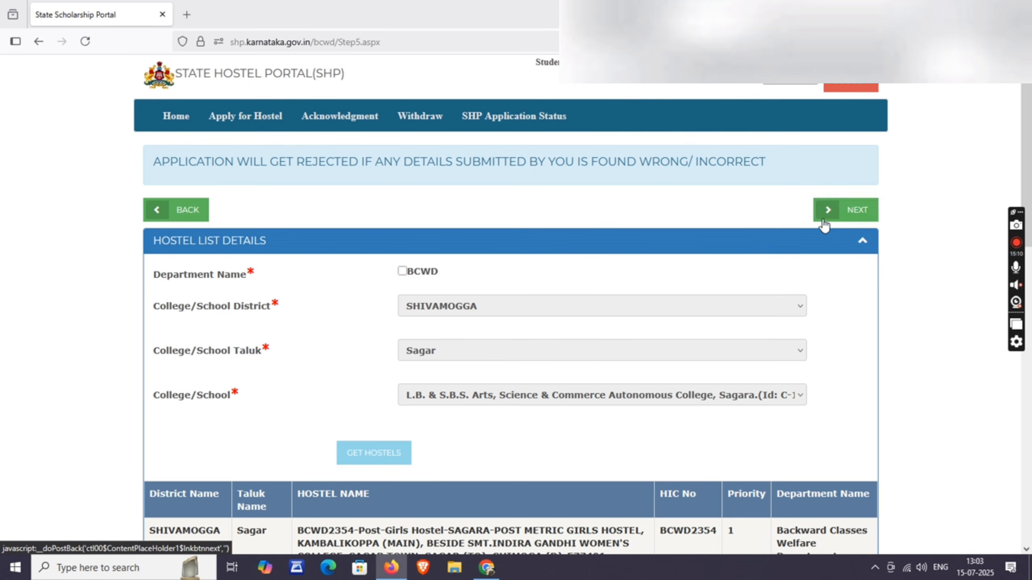
click(847, 215)
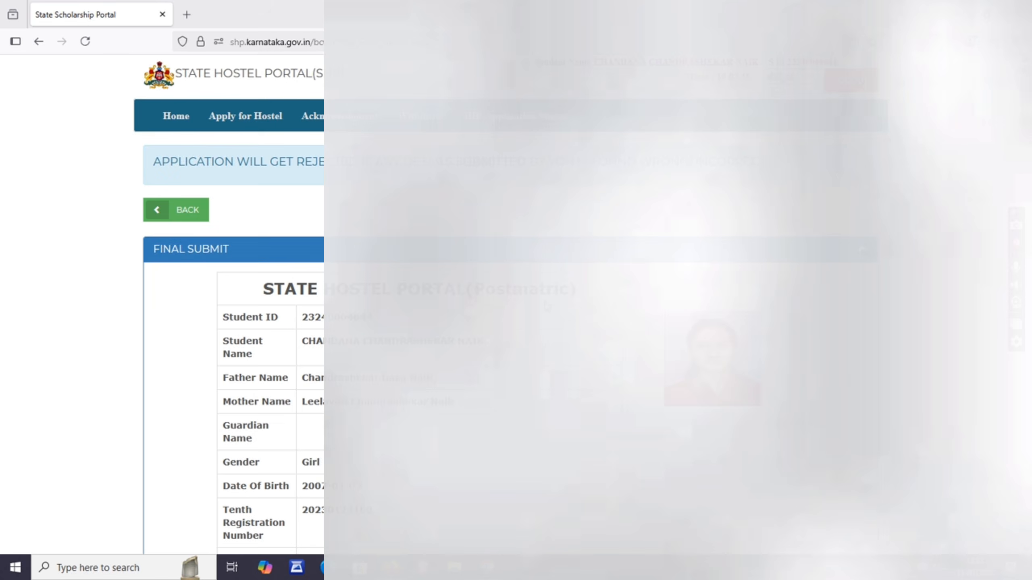
- Review the application summary and hostel priorities, then use FINAL SUBMIT below the Declaration
scroll(516, 304, down, 3)
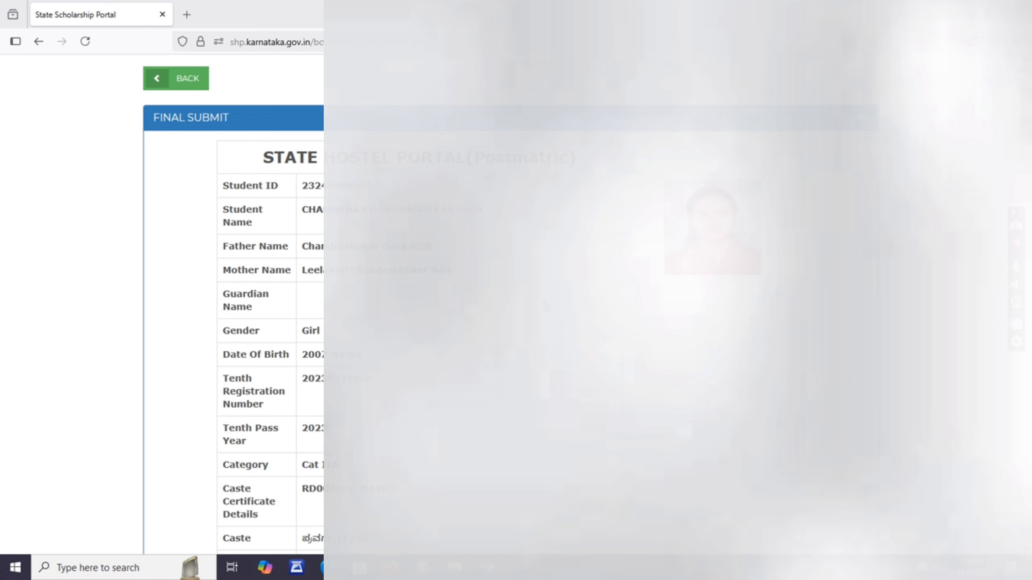
scroll(516, 305, down, 2)
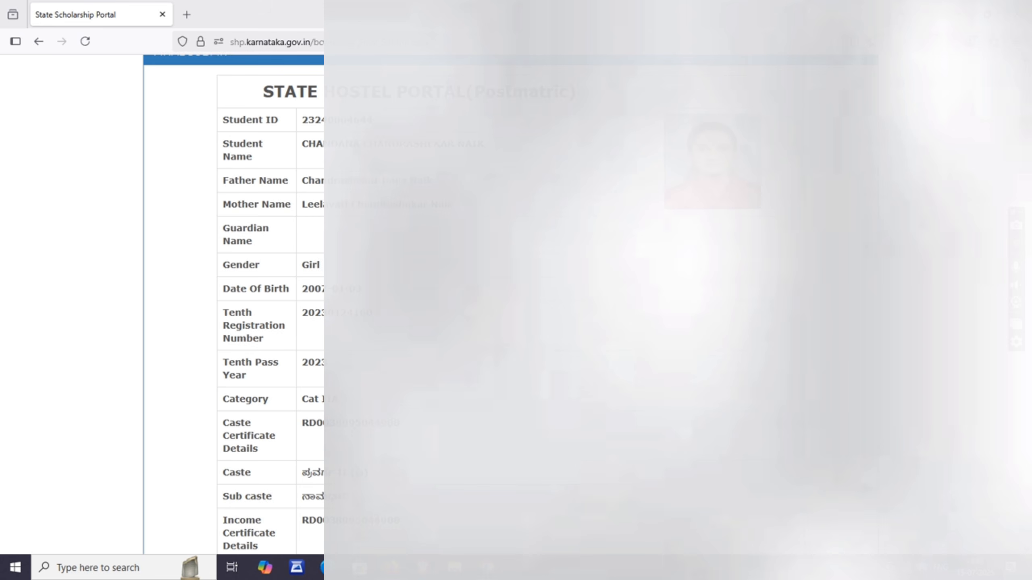
scroll(234, 305, down, 6)
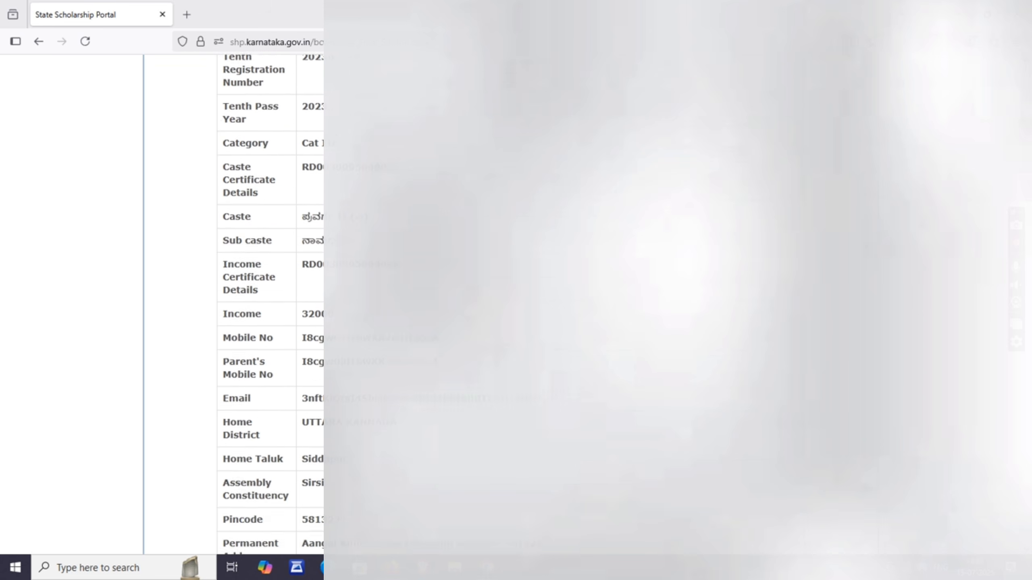
scroll(291, 160, down, 5)
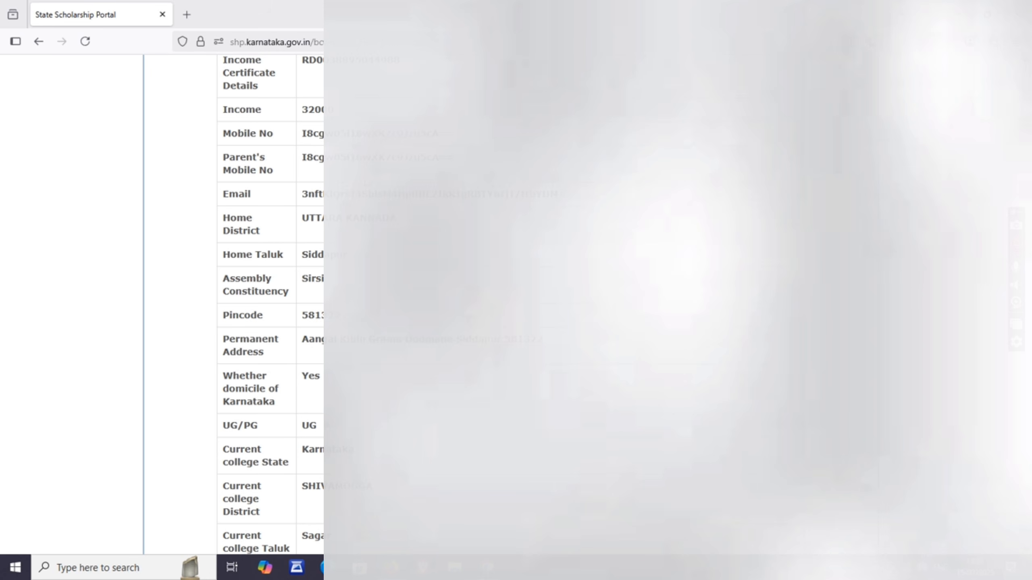
scroll(234, 305, down, 10)
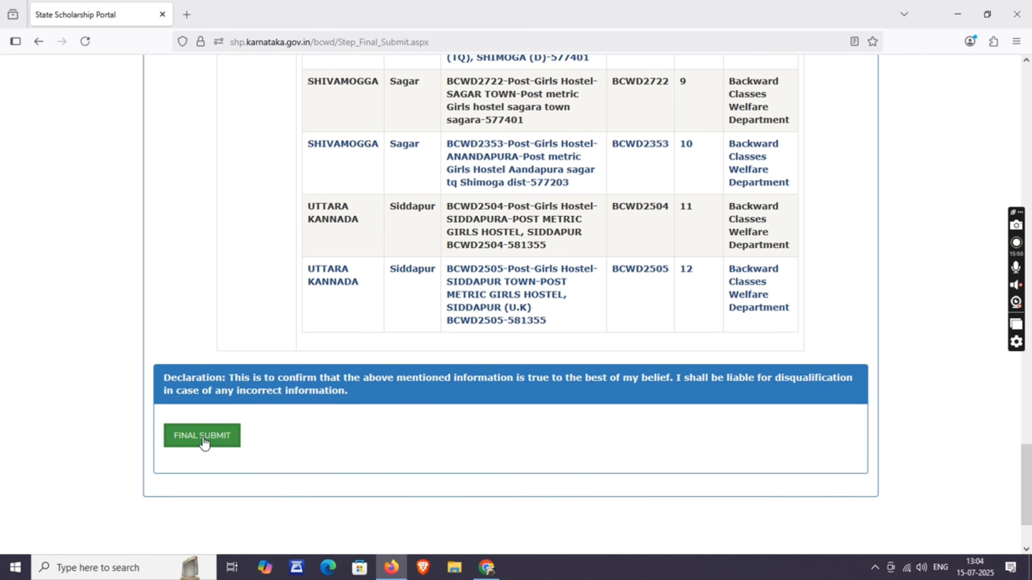
click(203, 436)
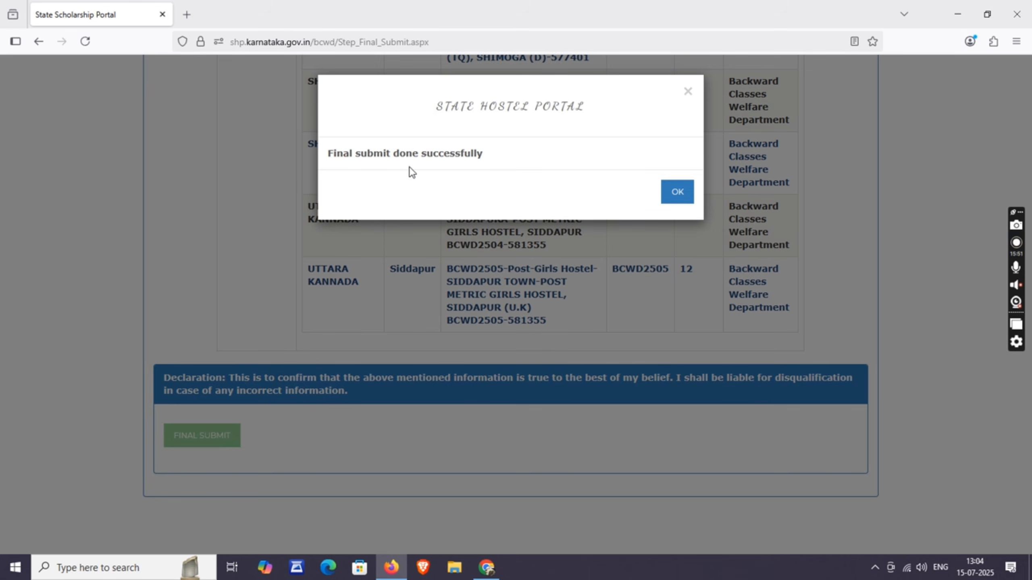
- Dismiss the submission success message and open the application acknowledgment
click(683, 198)
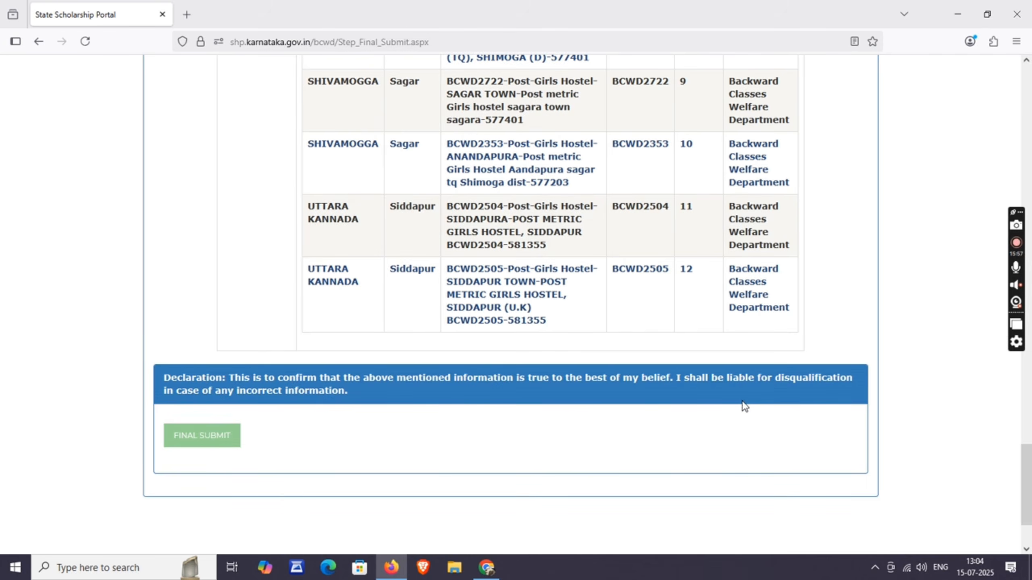
scroll(744, 404, up, 5)
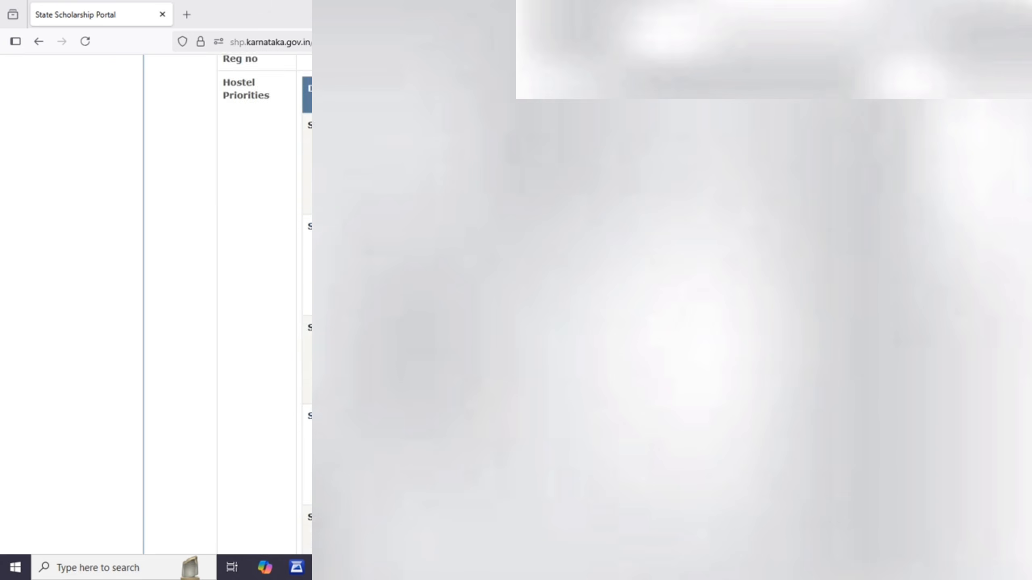
scroll(228, 326, up, 15)
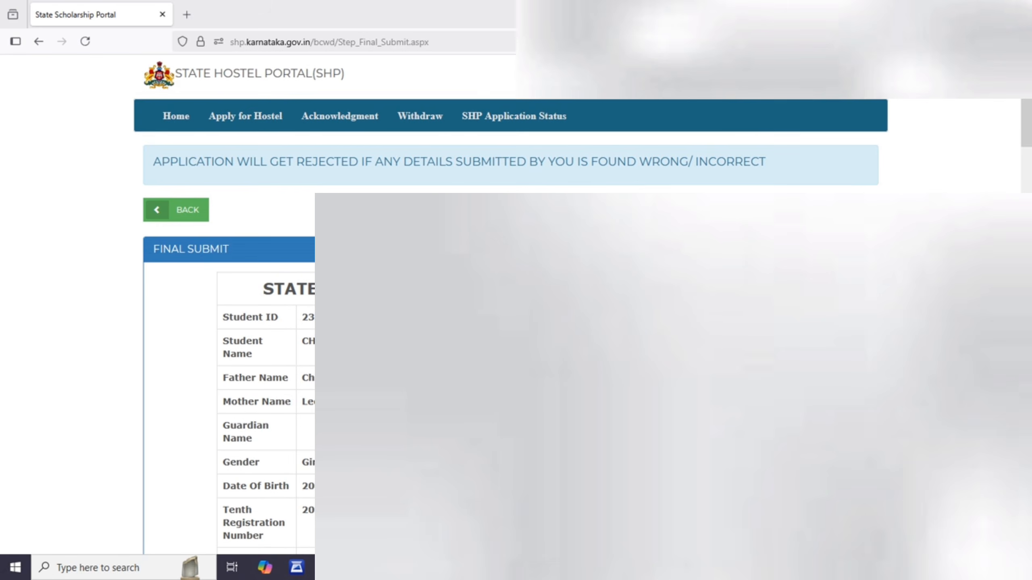
click(348, 123)
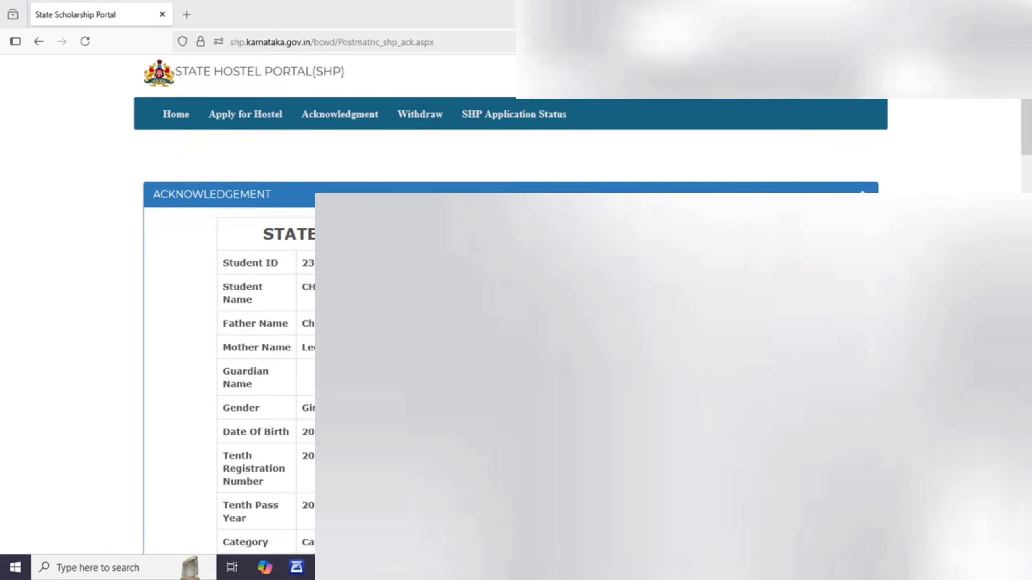
scroll(348, 126, down, 8)
scroll(484, 456, down, 20)
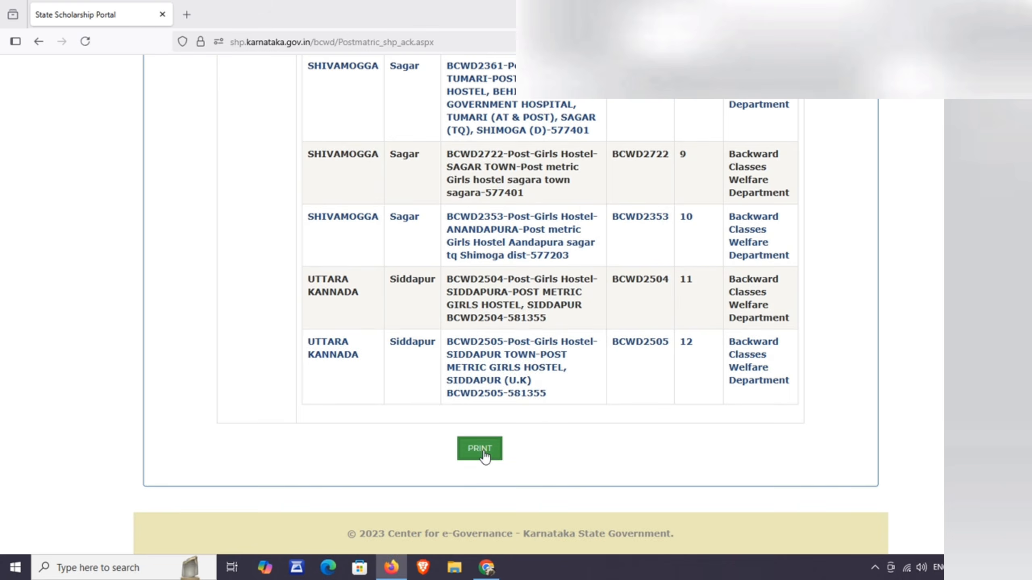
- Print the acknowledgment as a PDF to the Desktop, named with the student's name
click(483, 451)
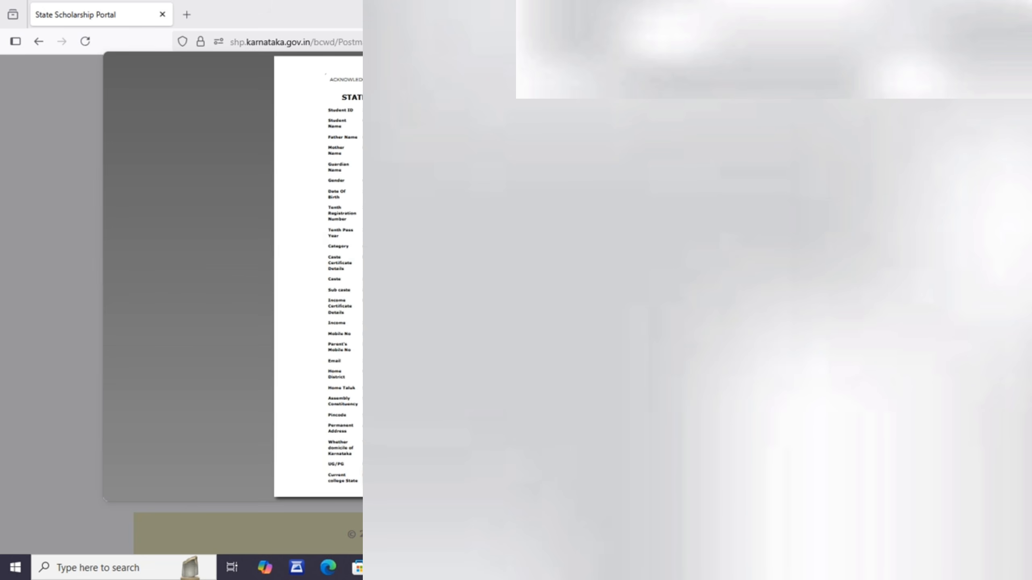
scroll(318, 276, down, 2)
scroll(319, 276, up, 2)
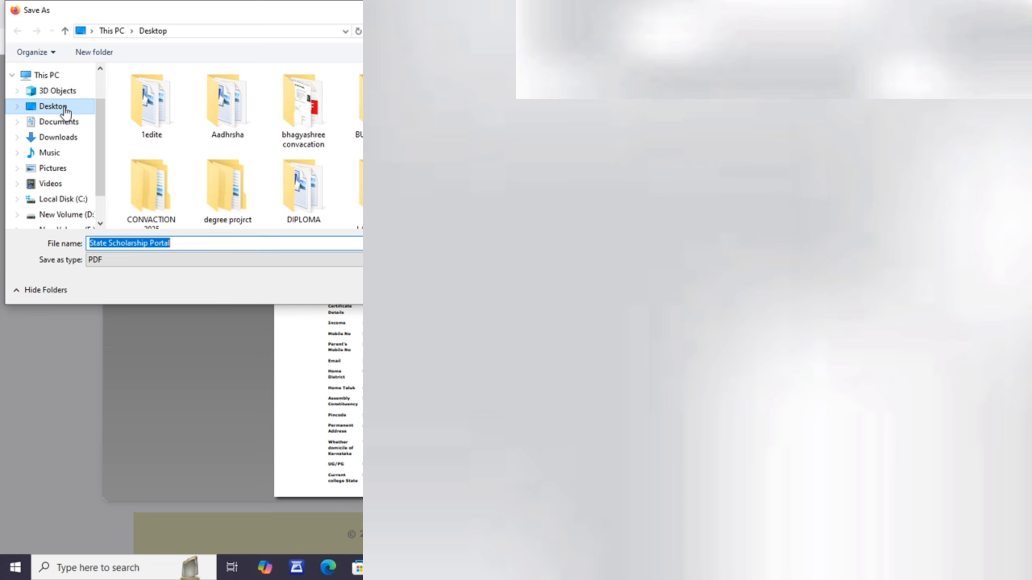
click(63, 109)
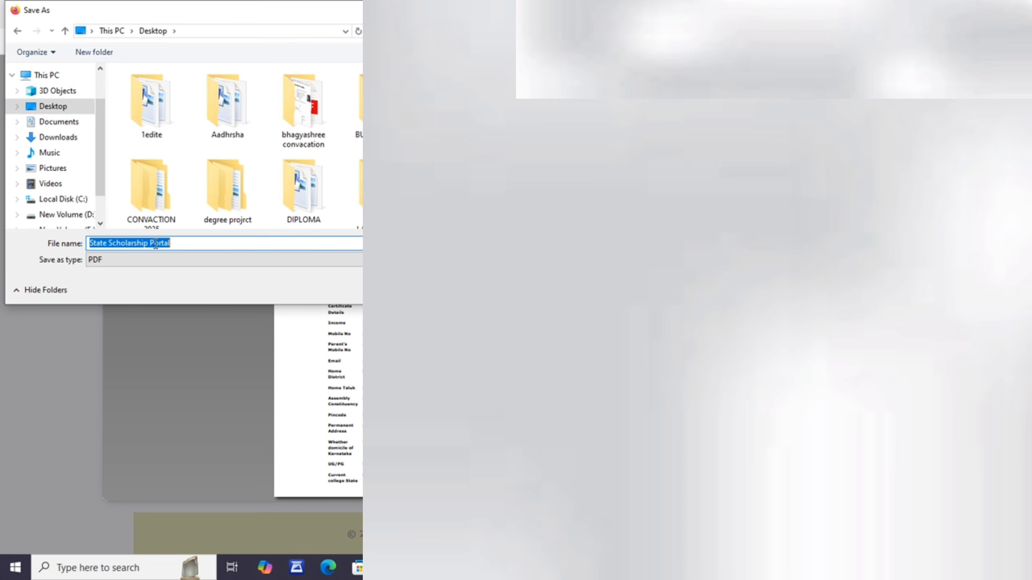
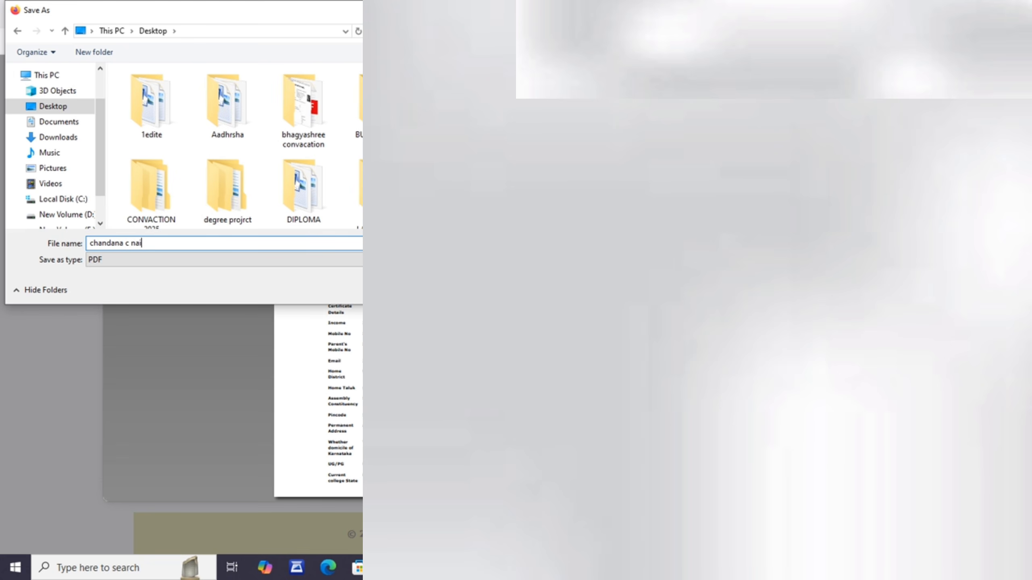